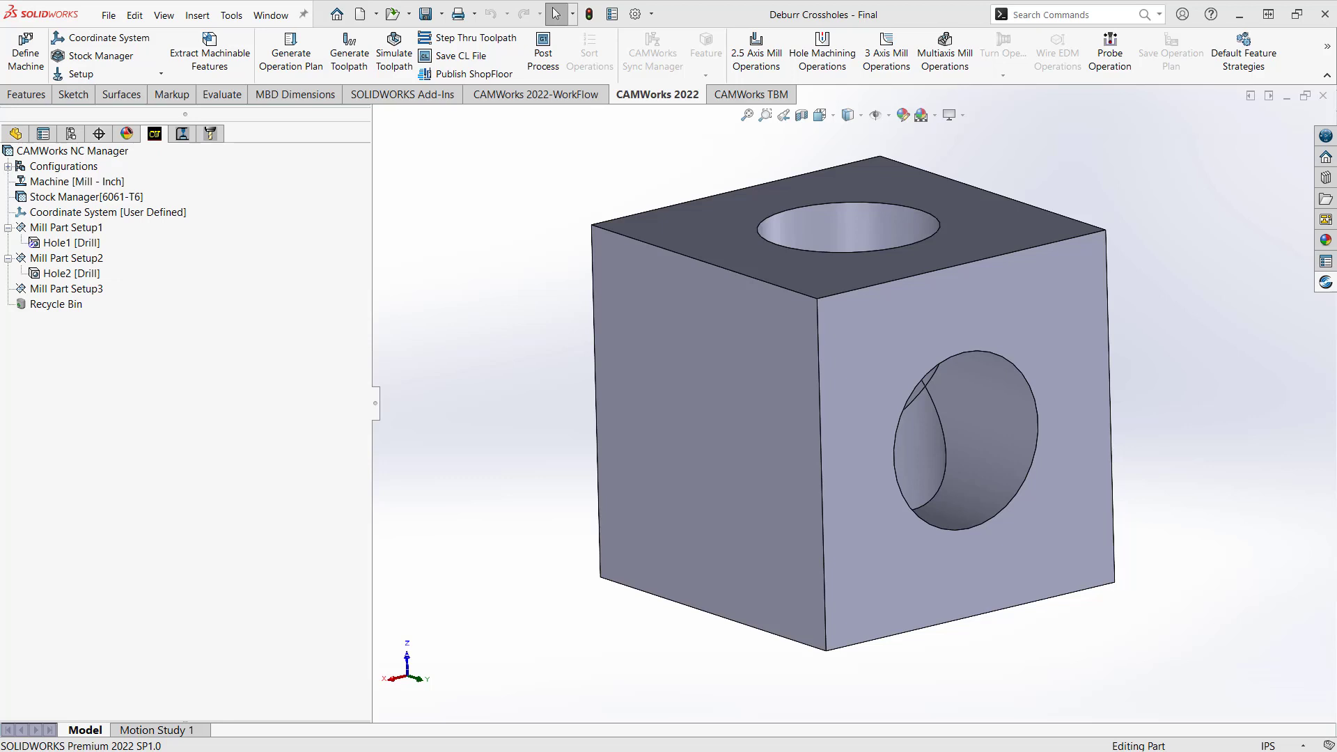
Show the cube in wireframe, orbit it to expose the three holes, and select Mill Part Setup3
left_click(862, 114)
left_click(848, 211)
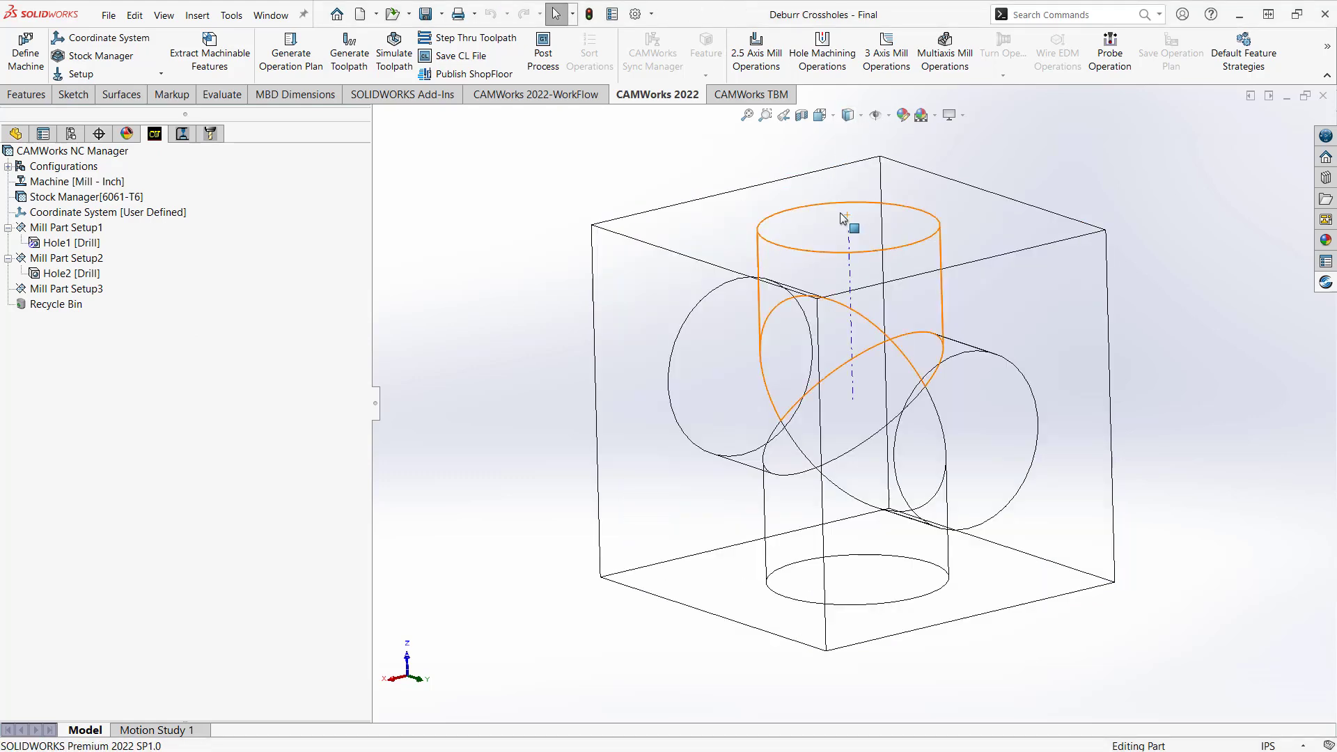
middle_click_drag(475, 370, 499, 388)
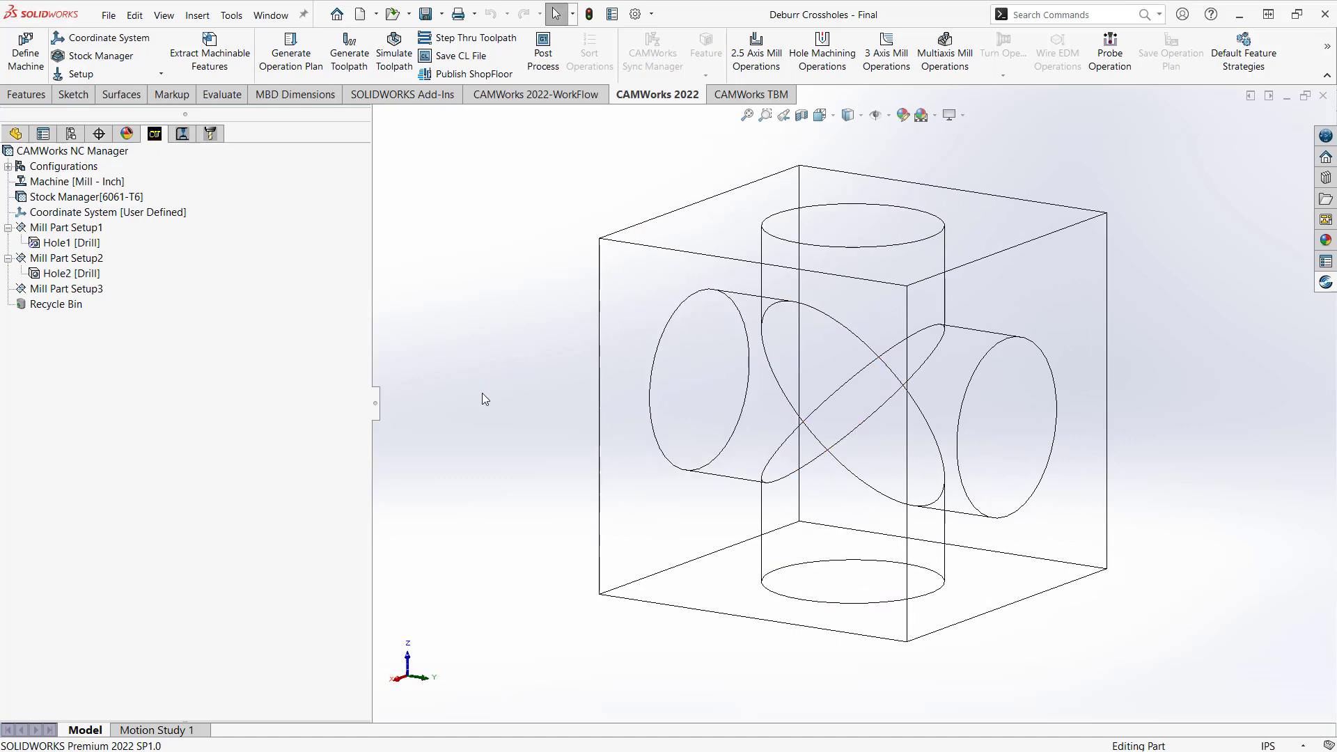
middle_click_drag(803, 462, 776, 467)
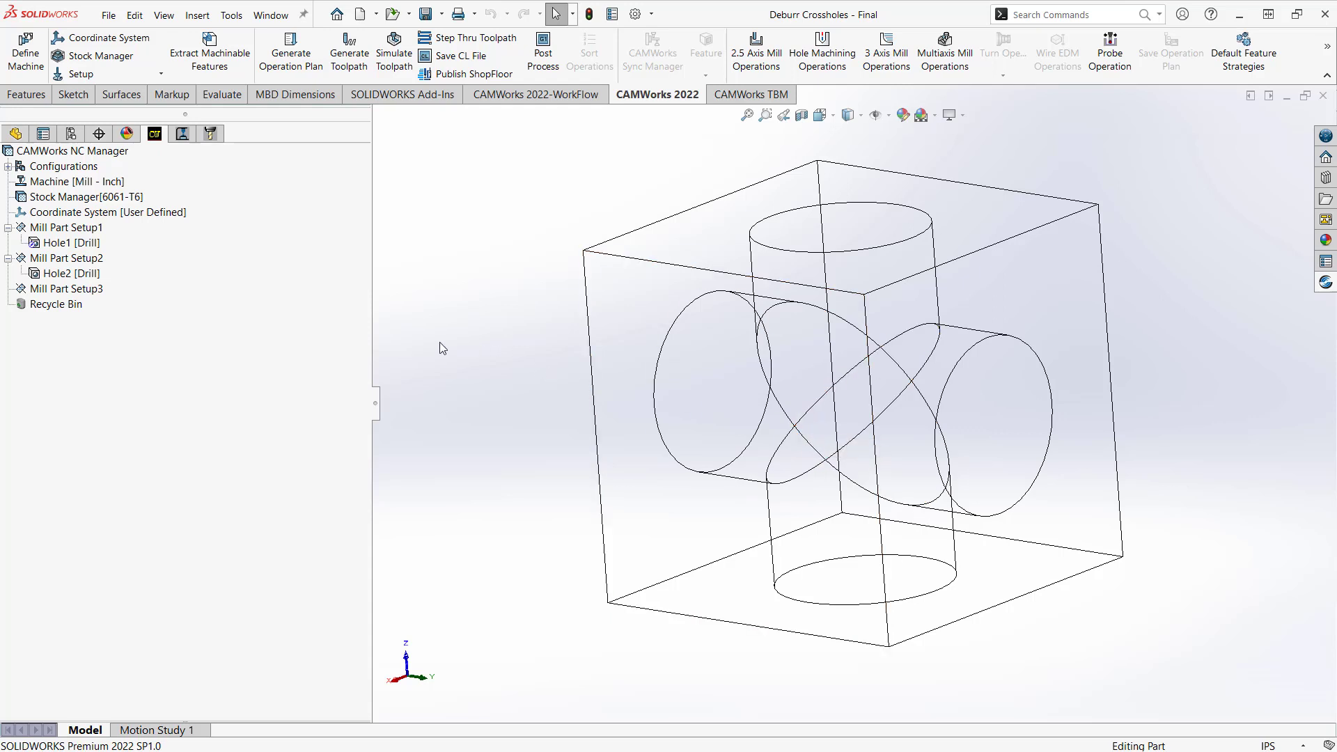
left_click(68, 289)
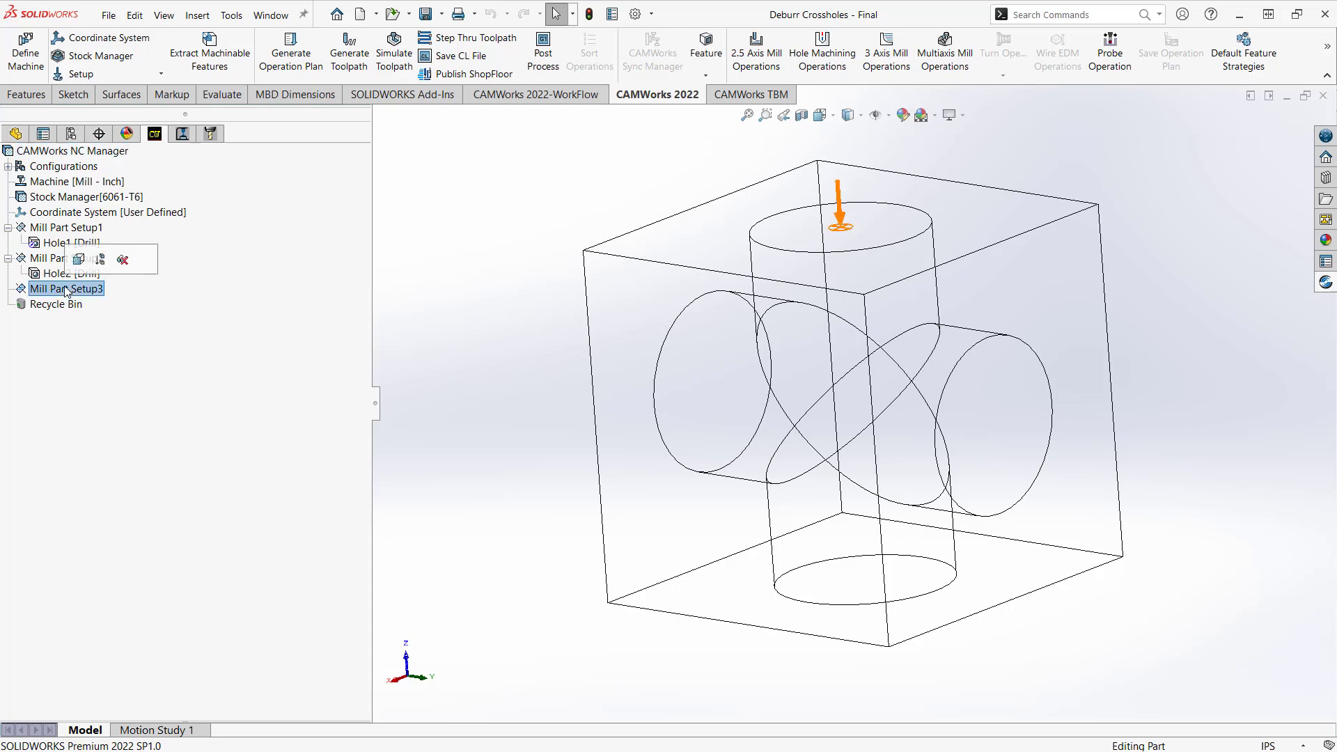
Create a 5 Axis multi surface feature in Mill Part Setup3 from the upper and lower vertical hole faces
right_click(66, 289)
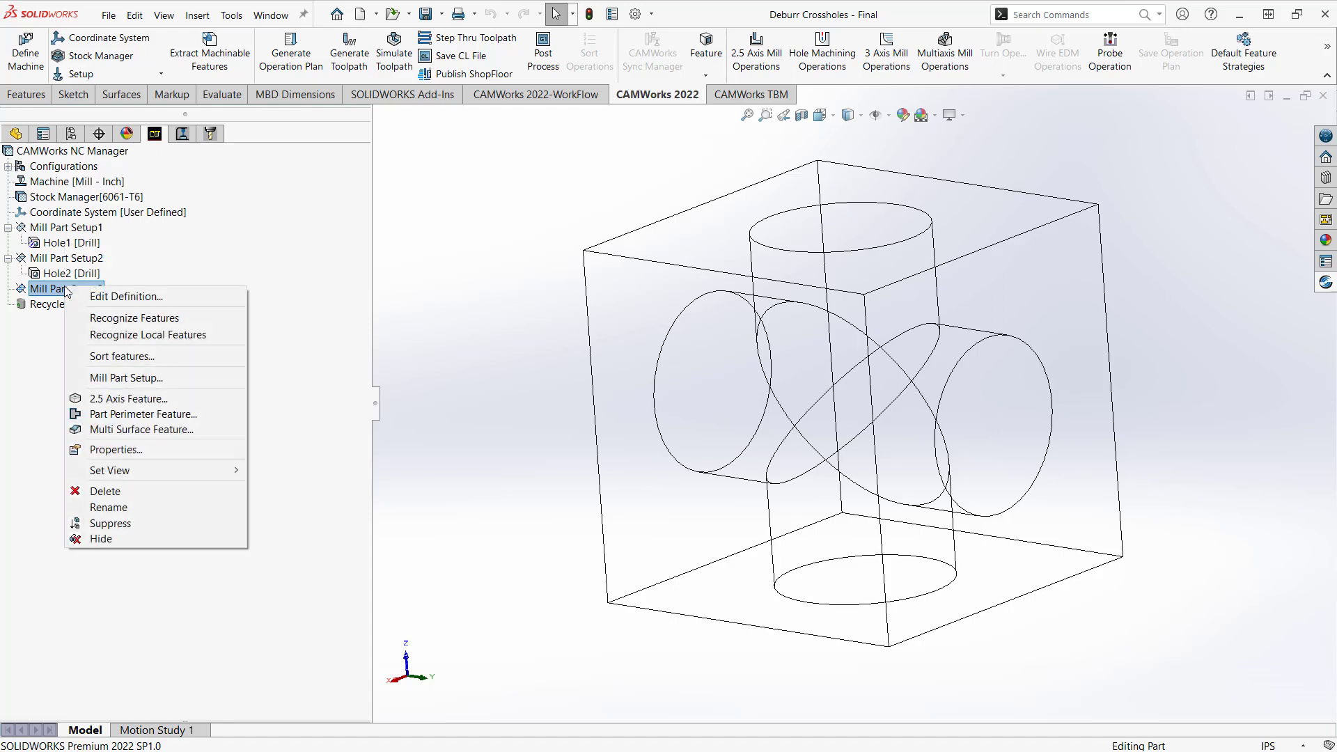
left_click(145, 429)
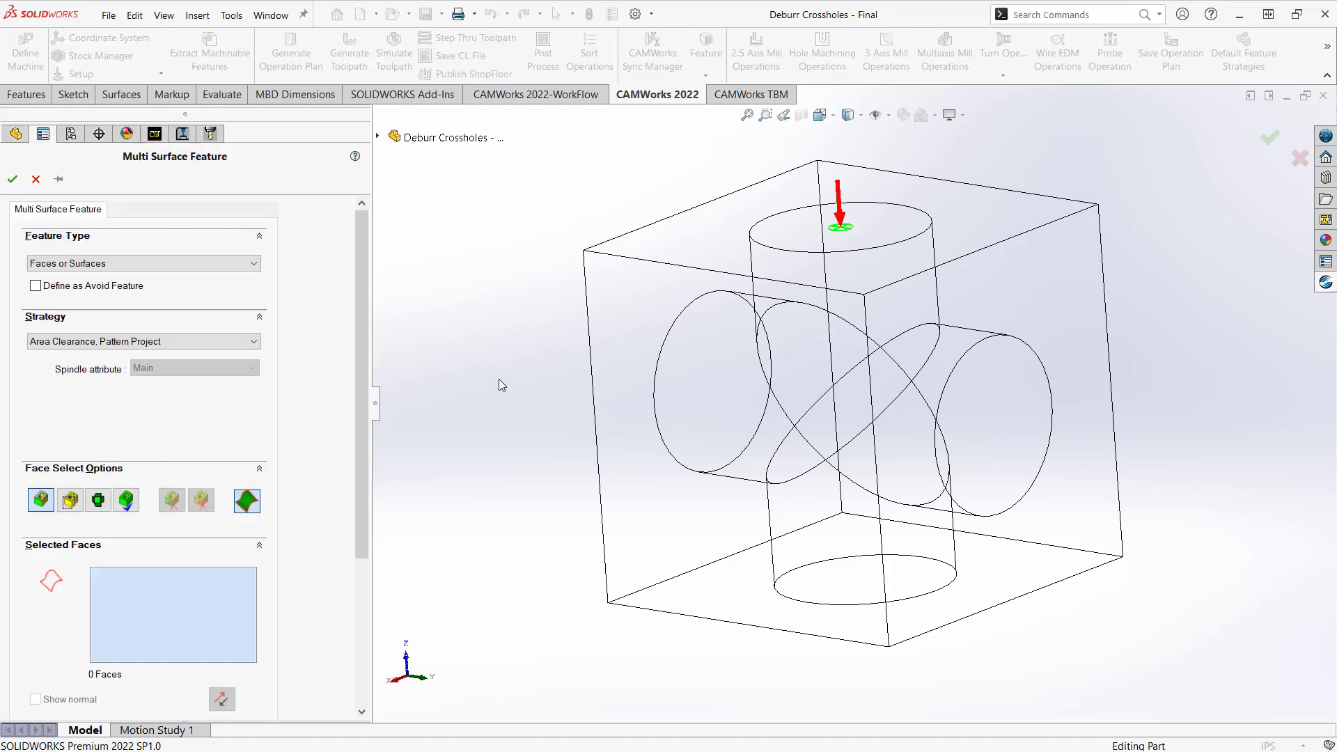
left_click(236, 342)
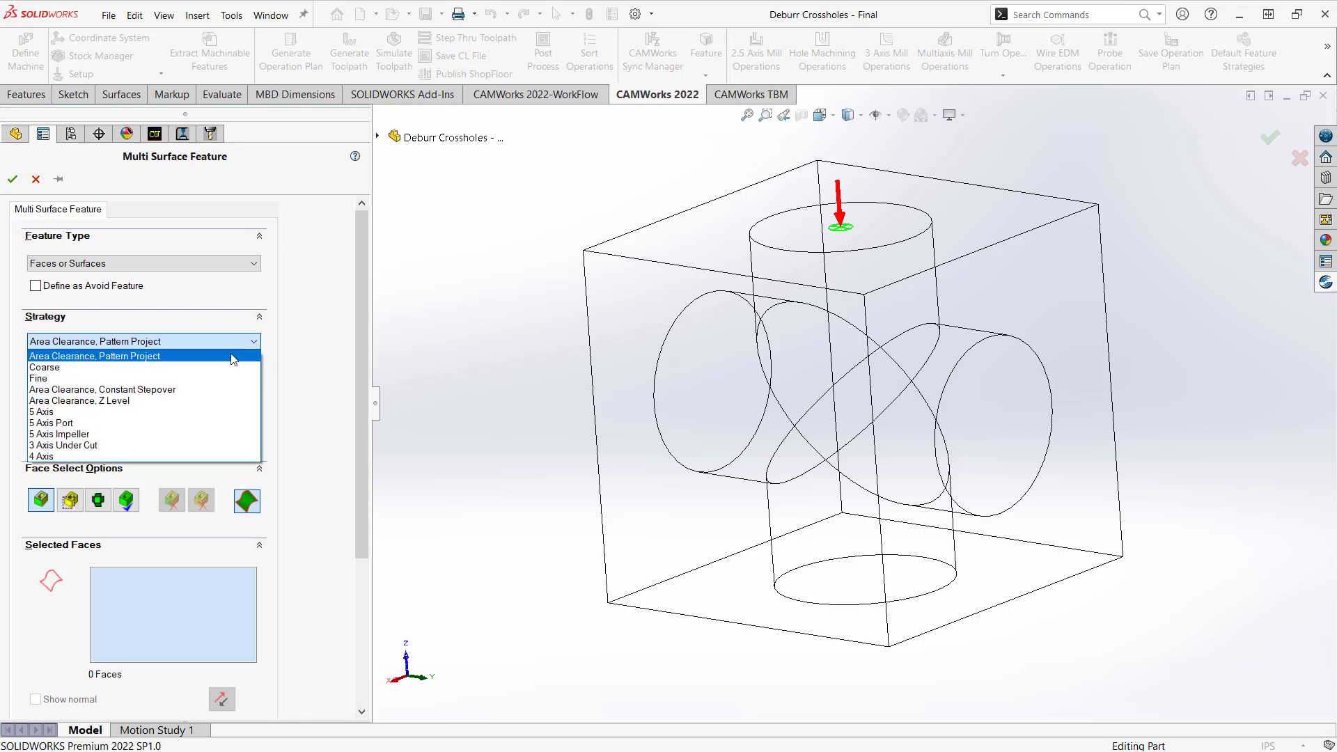
left_click(50, 415)
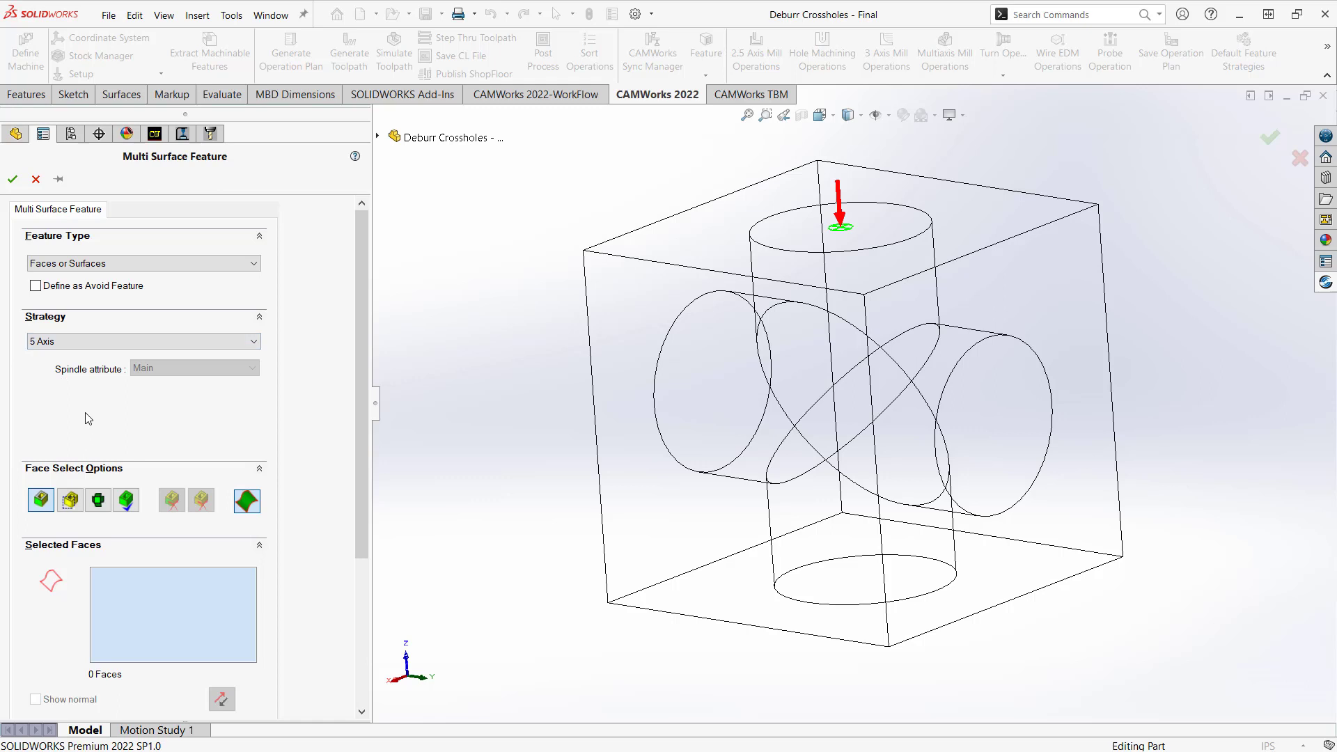
left_click(869, 221)
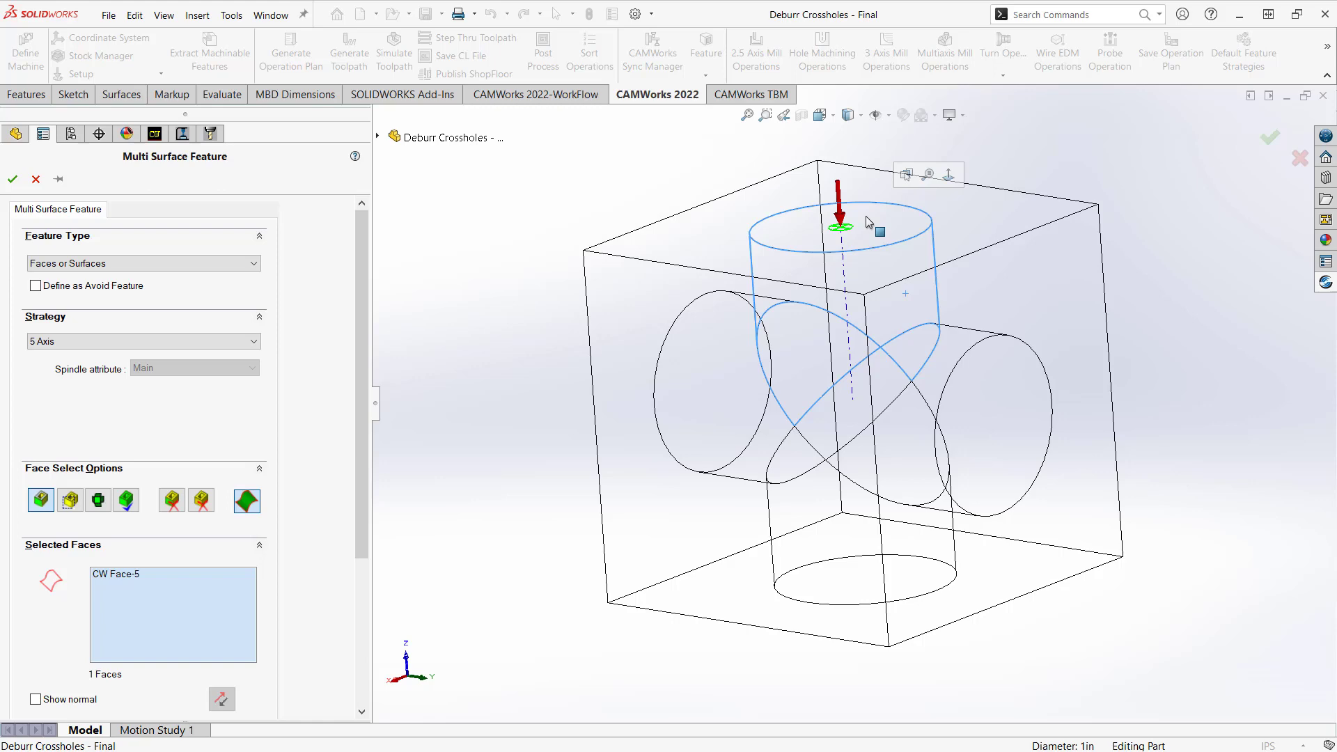
middle_click_drag(915, 714, 732, 624)
left_click(895, 556)
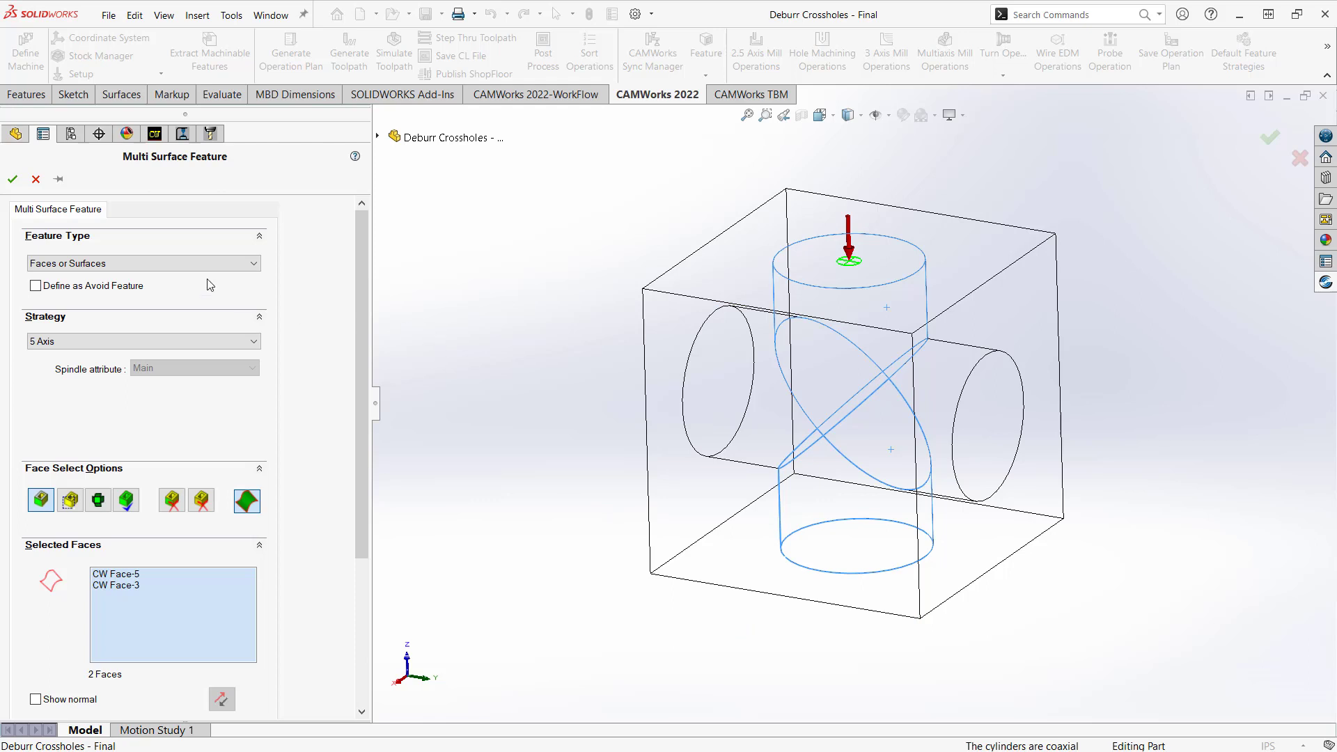
left_click(12, 179)
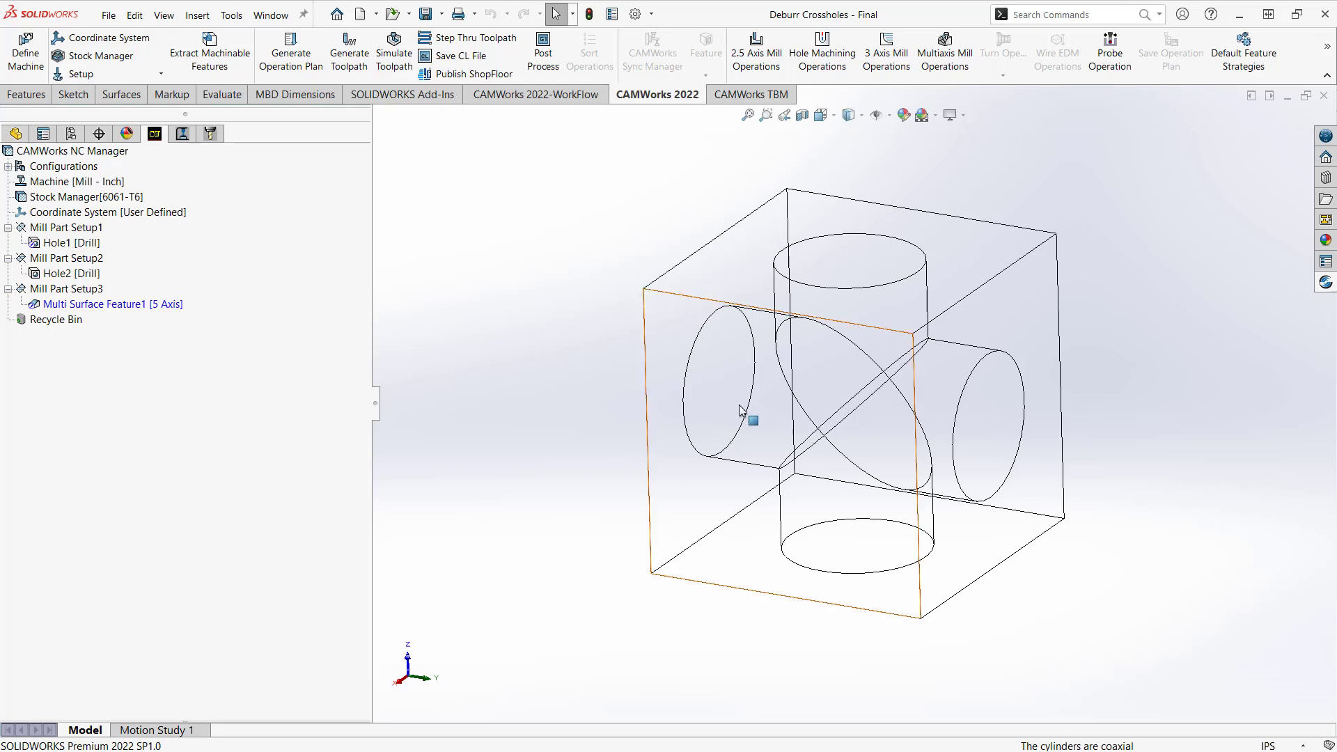
Add a second multi surface feature, defined as Avoid, from the left and right cross-hole faces
right_click(107, 309)
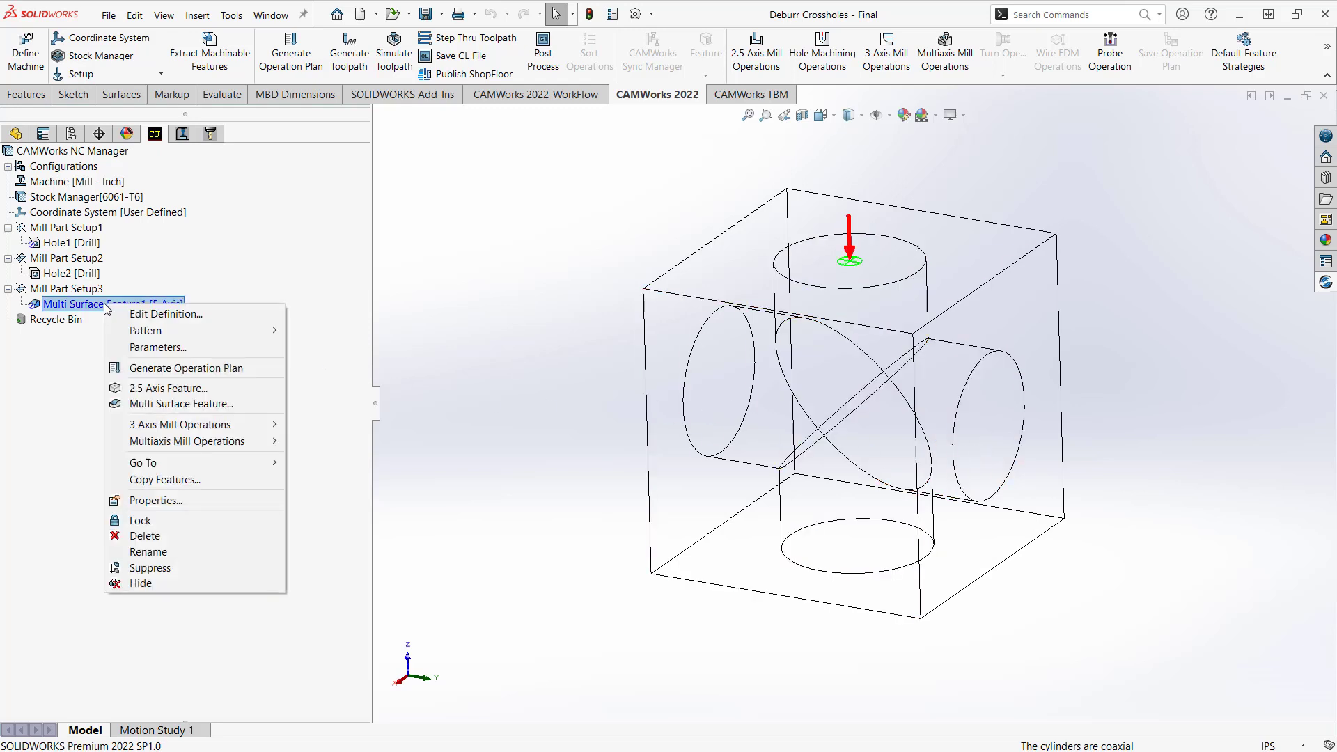
left_click(188, 404)
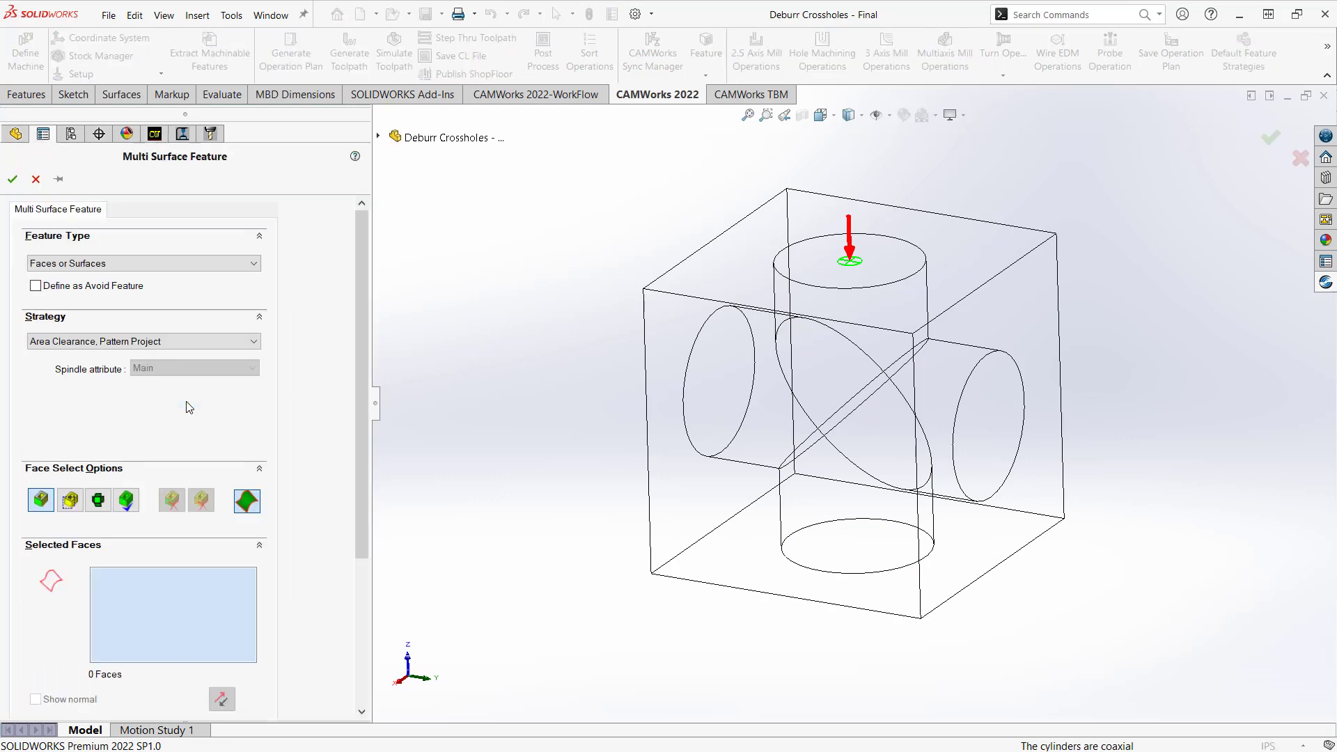
left_click(36, 286)
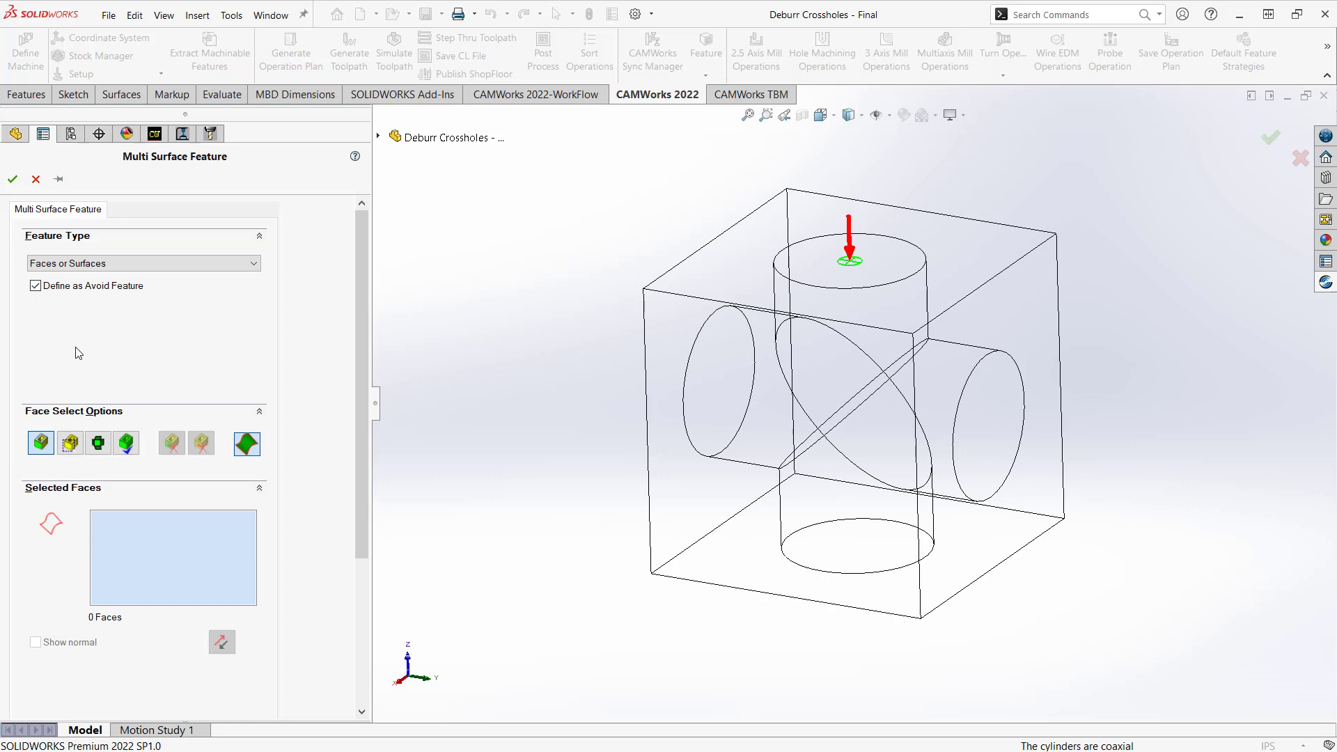
left_click(126, 443)
left_click(970, 454)
middle_click_drag(968, 460, 717, 441)
left_click(712, 403)
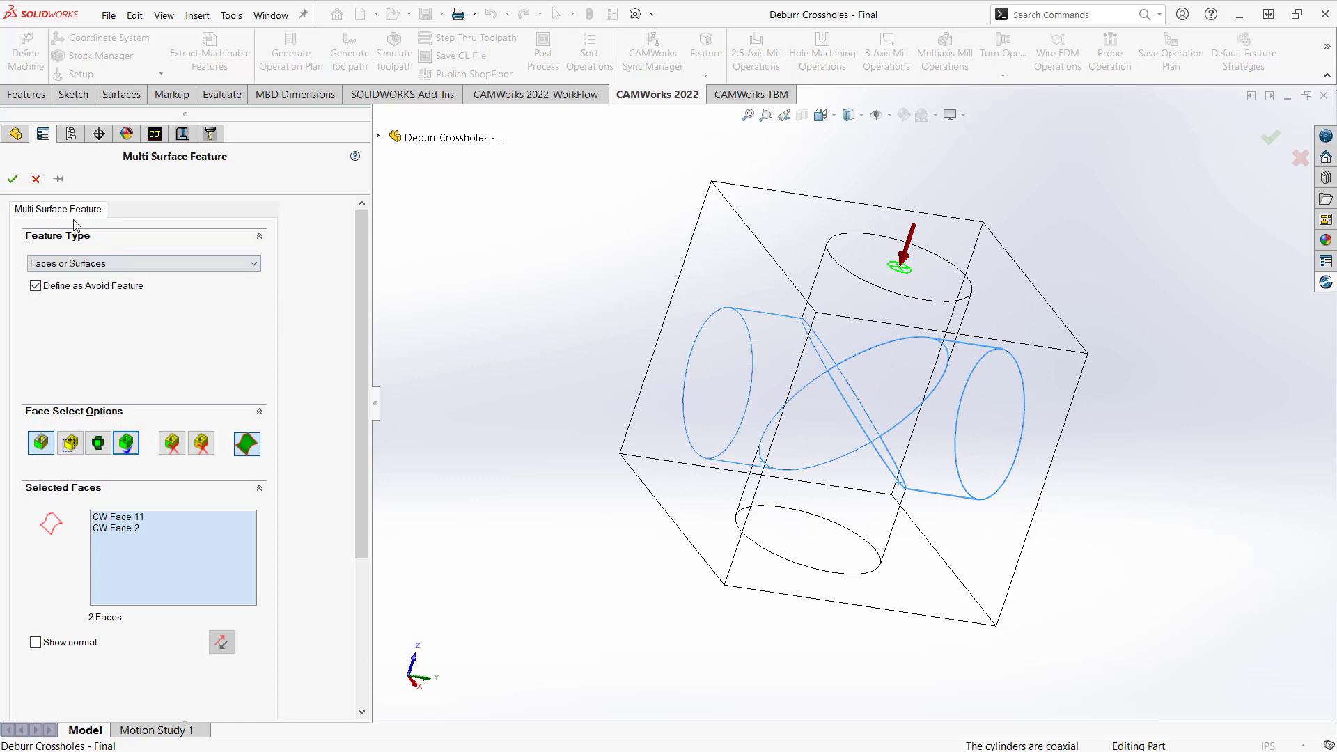
left_click(12, 180)
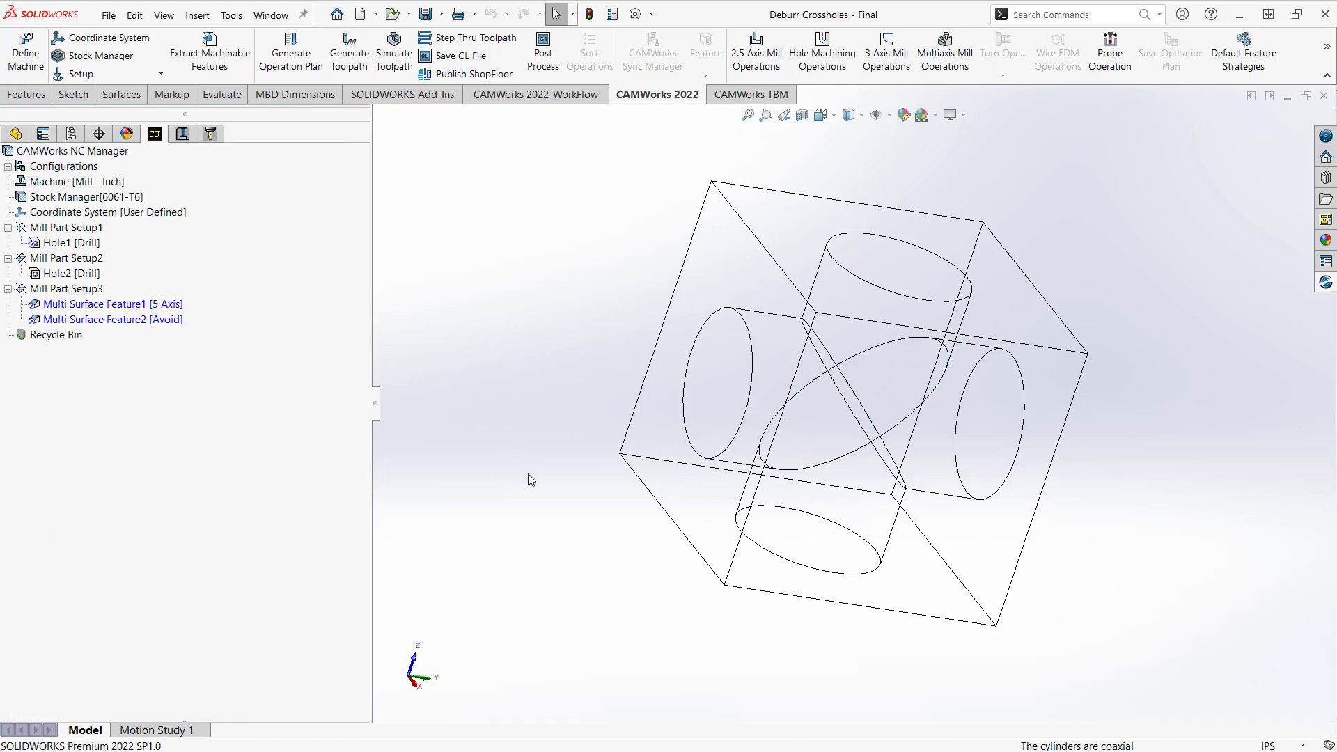
middle_click_drag(539, 461, 437, 447)
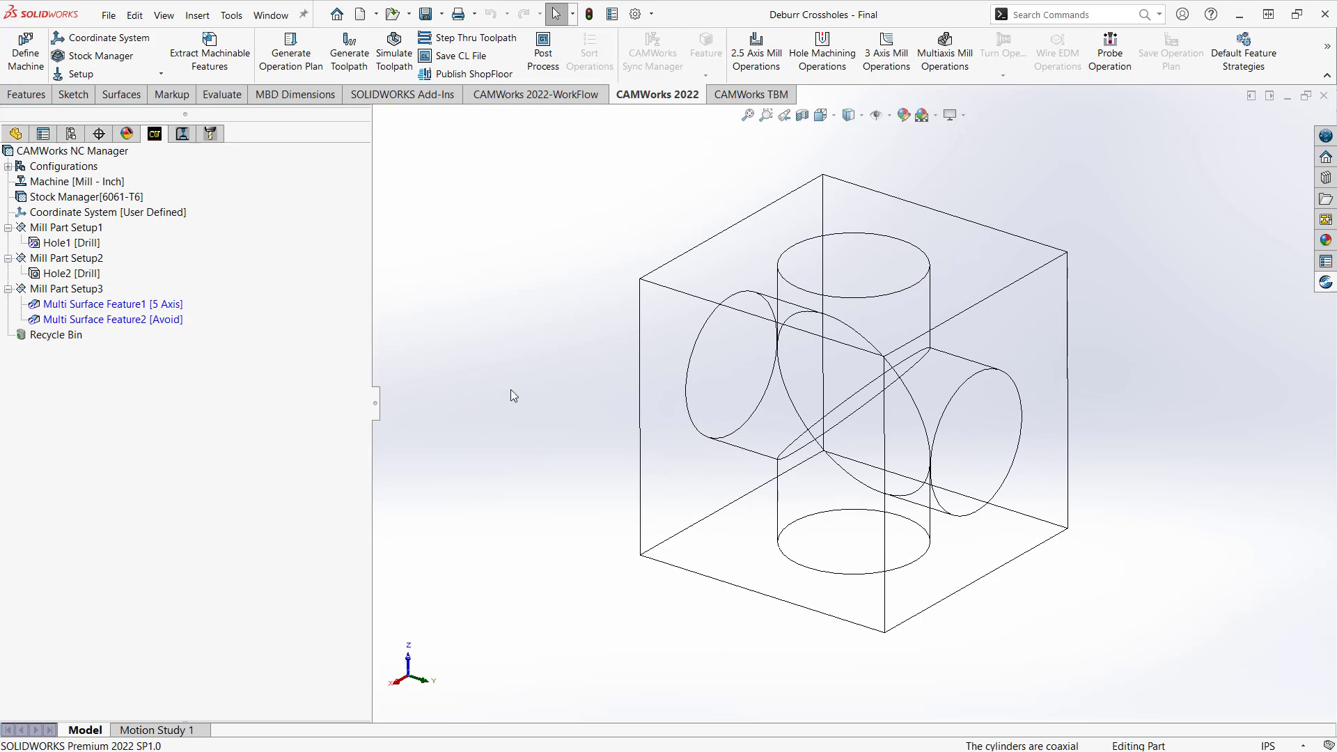
Generate the operation plan from Multi Surface Feature1 and select the resulting Multiaxis Mill1 operation
right_click(95, 305)
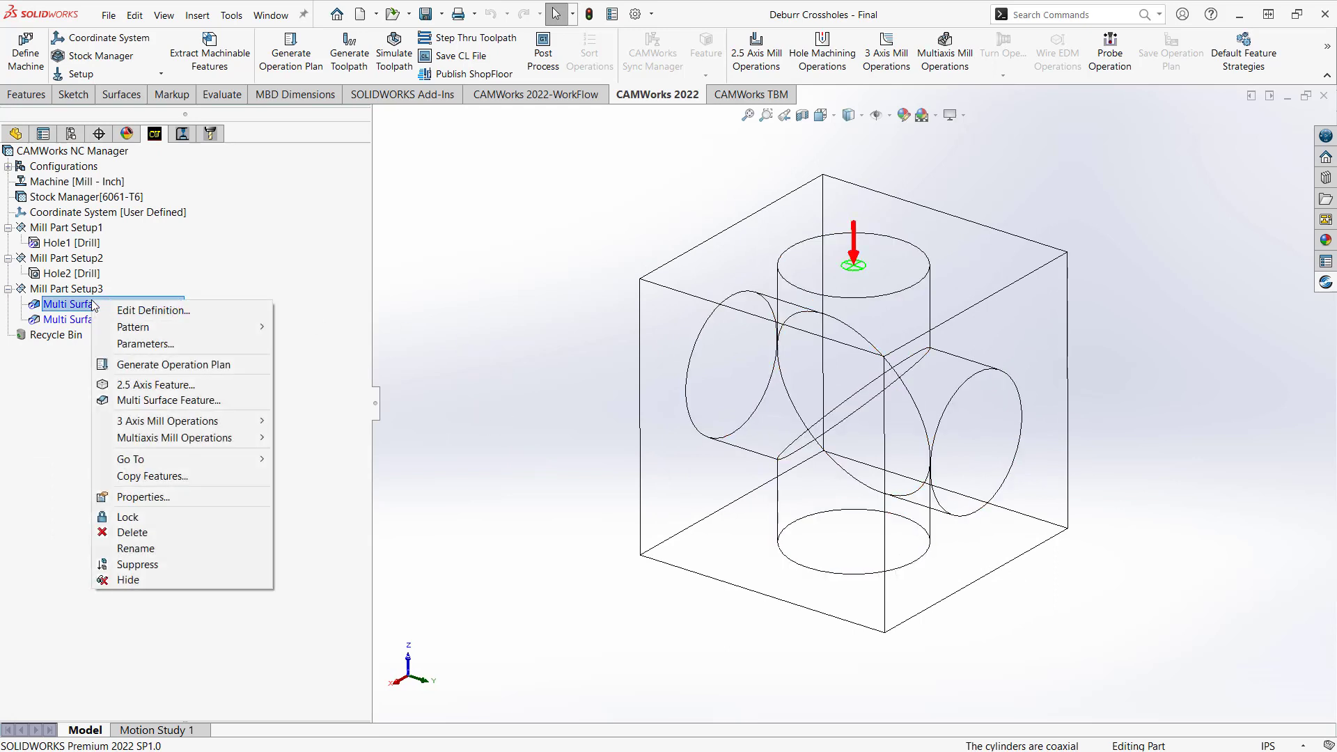
left_click(173, 365)
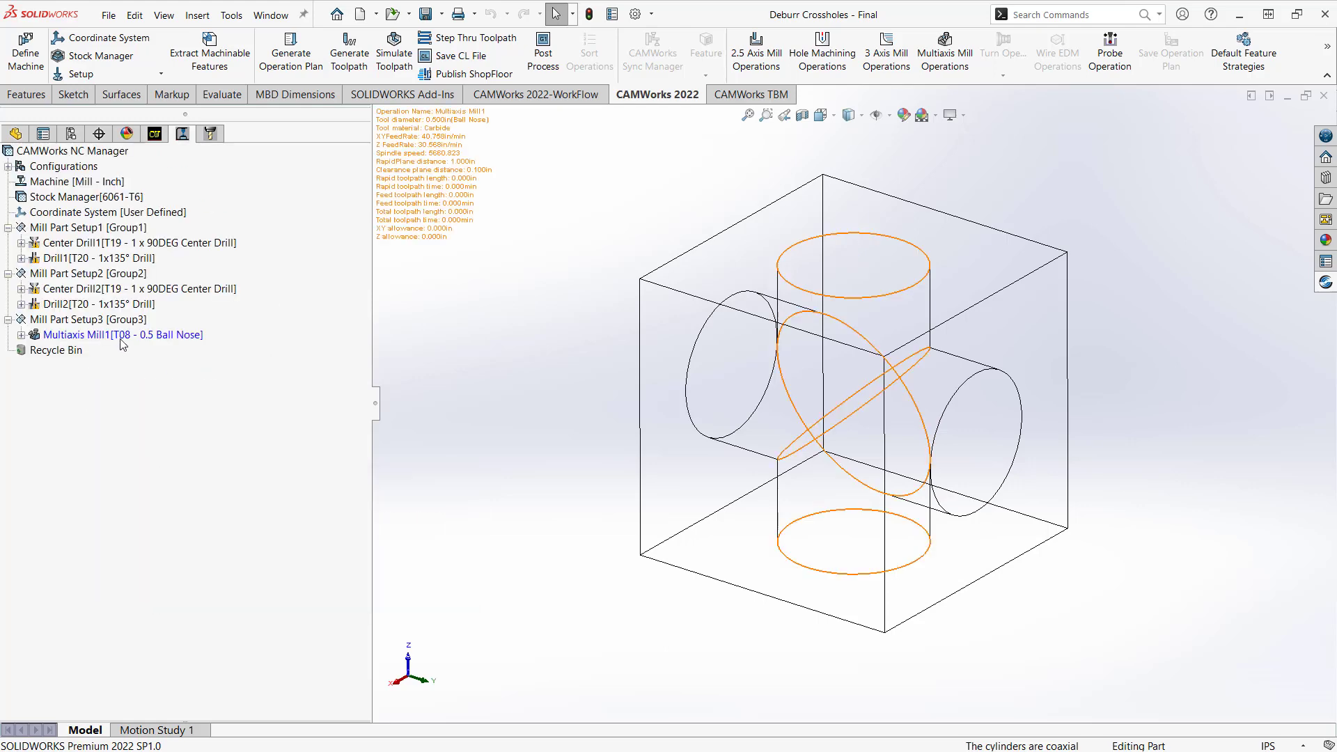
left_click(118, 333)
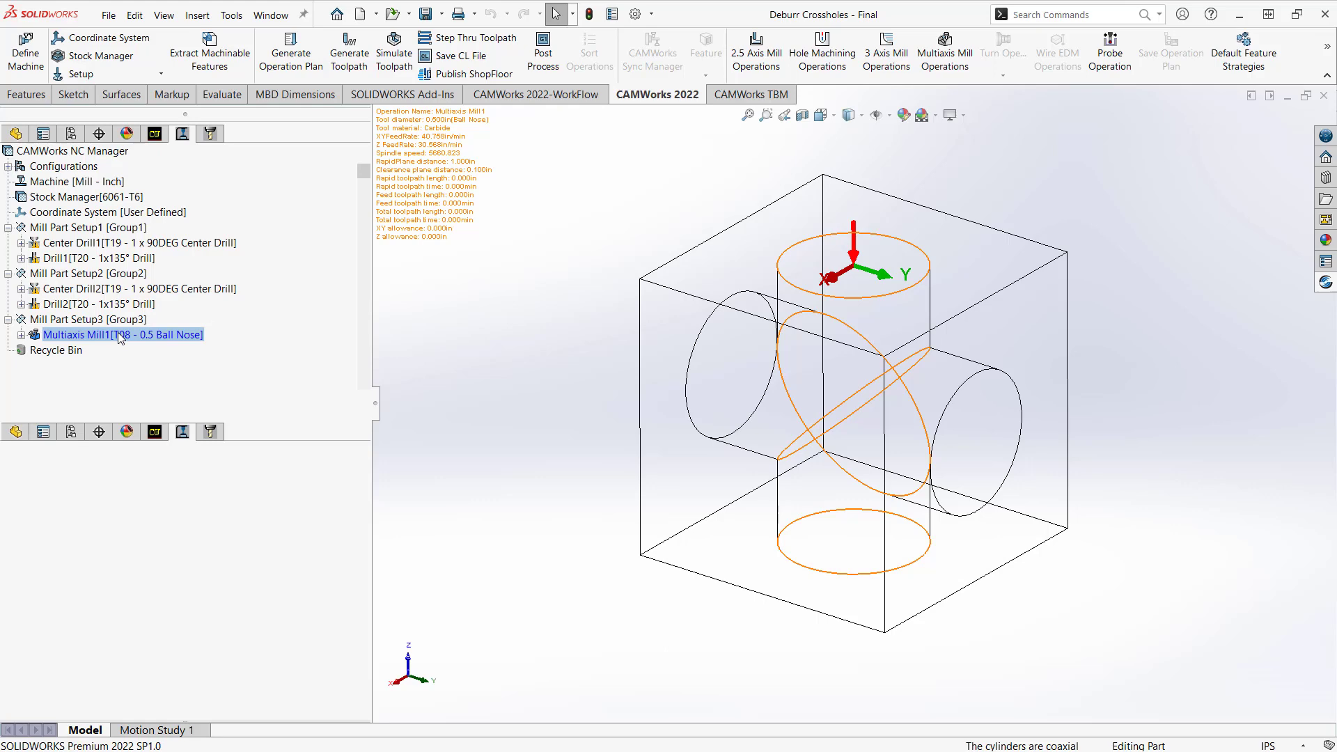
Replace Multiaxis Mill1's tool with the 1/2 CRB LOLLIPOP from station 22, then check holder protrusion
double_click(118, 334)
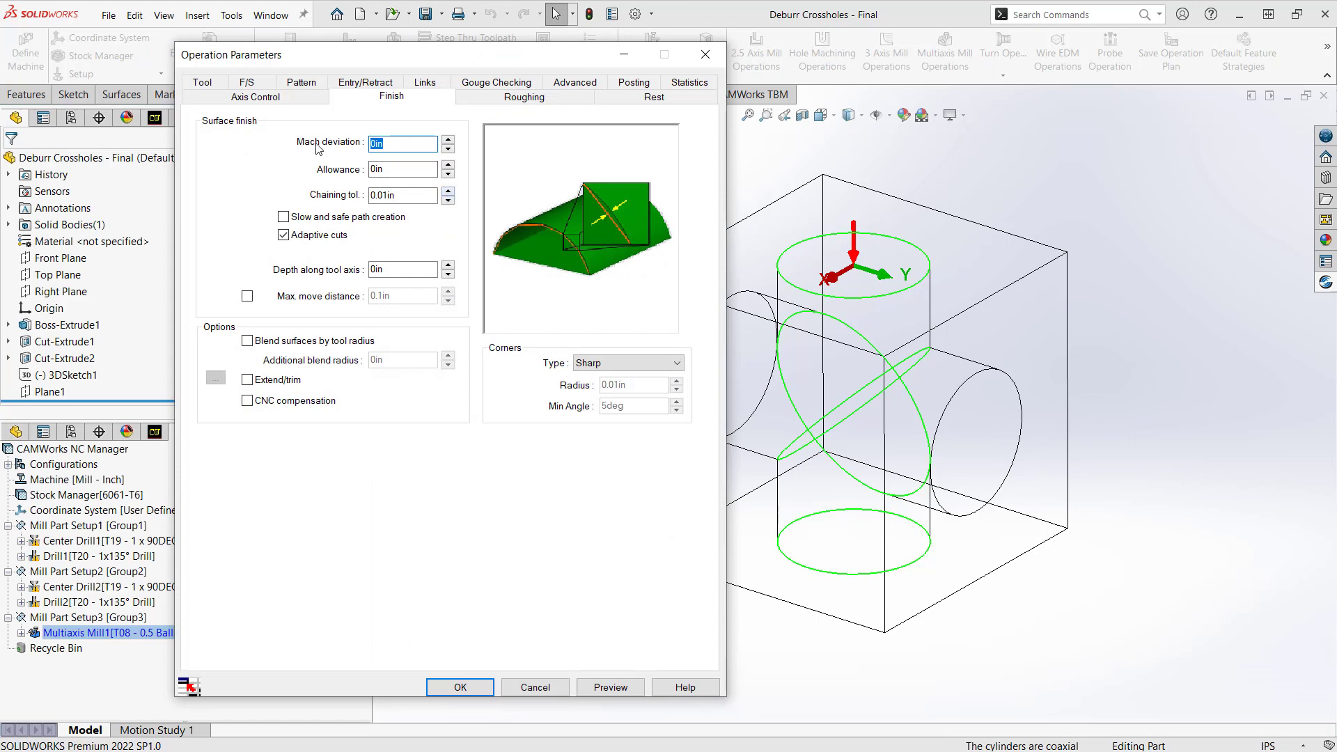
left_click(202, 82)
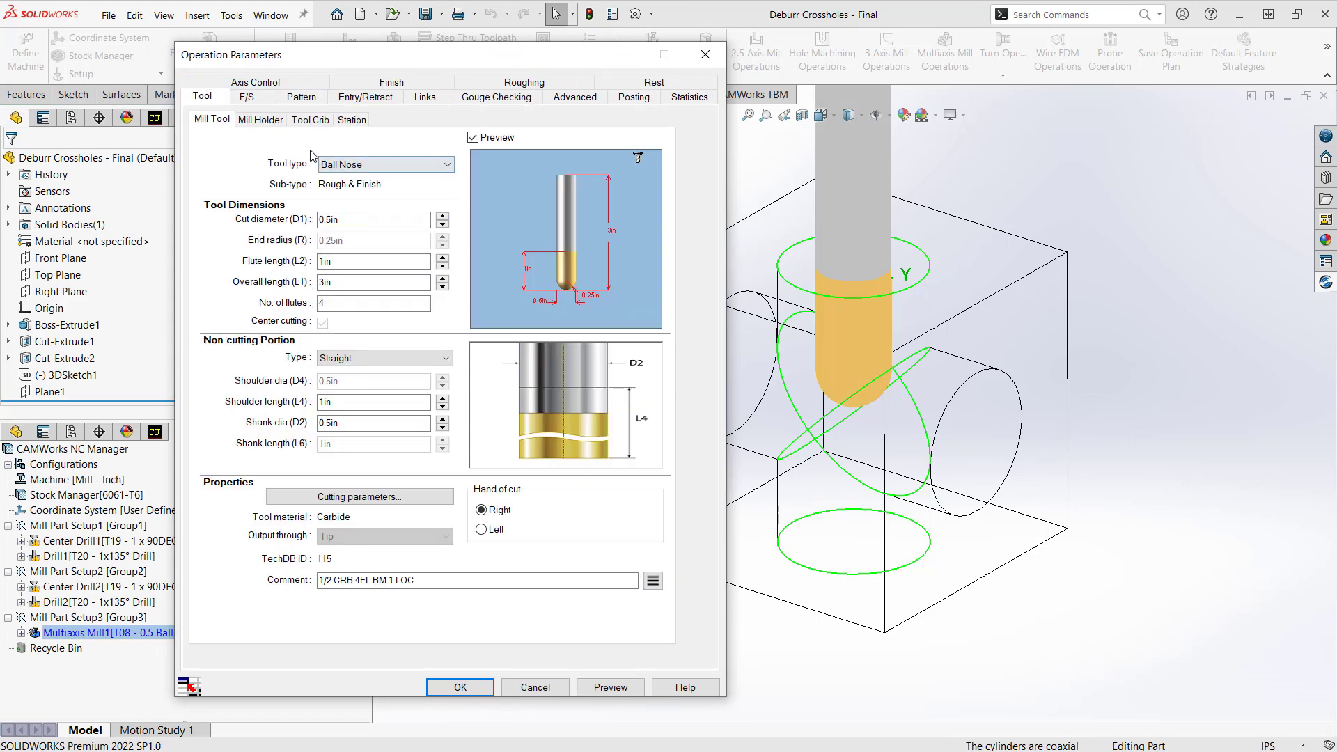
left_click(311, 120)
scroll(437, 256, "down", 3)
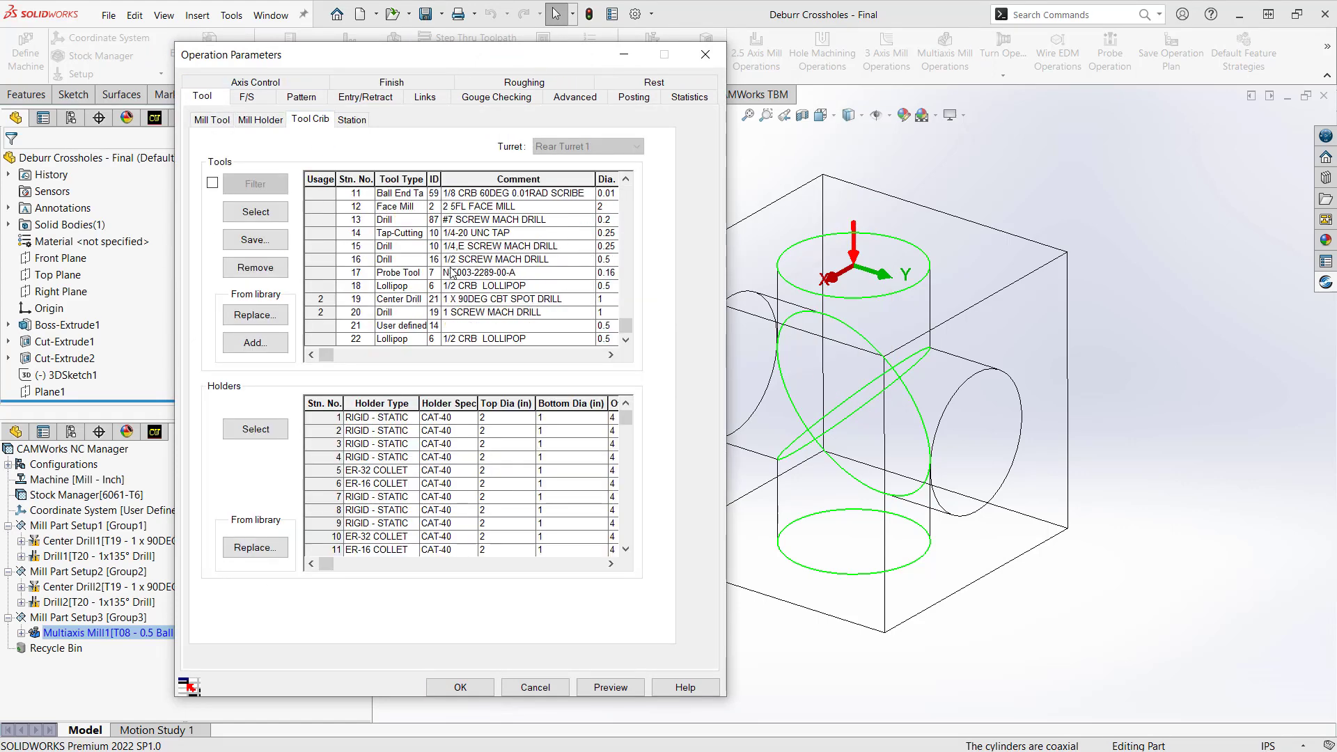
left_click(482, 340)
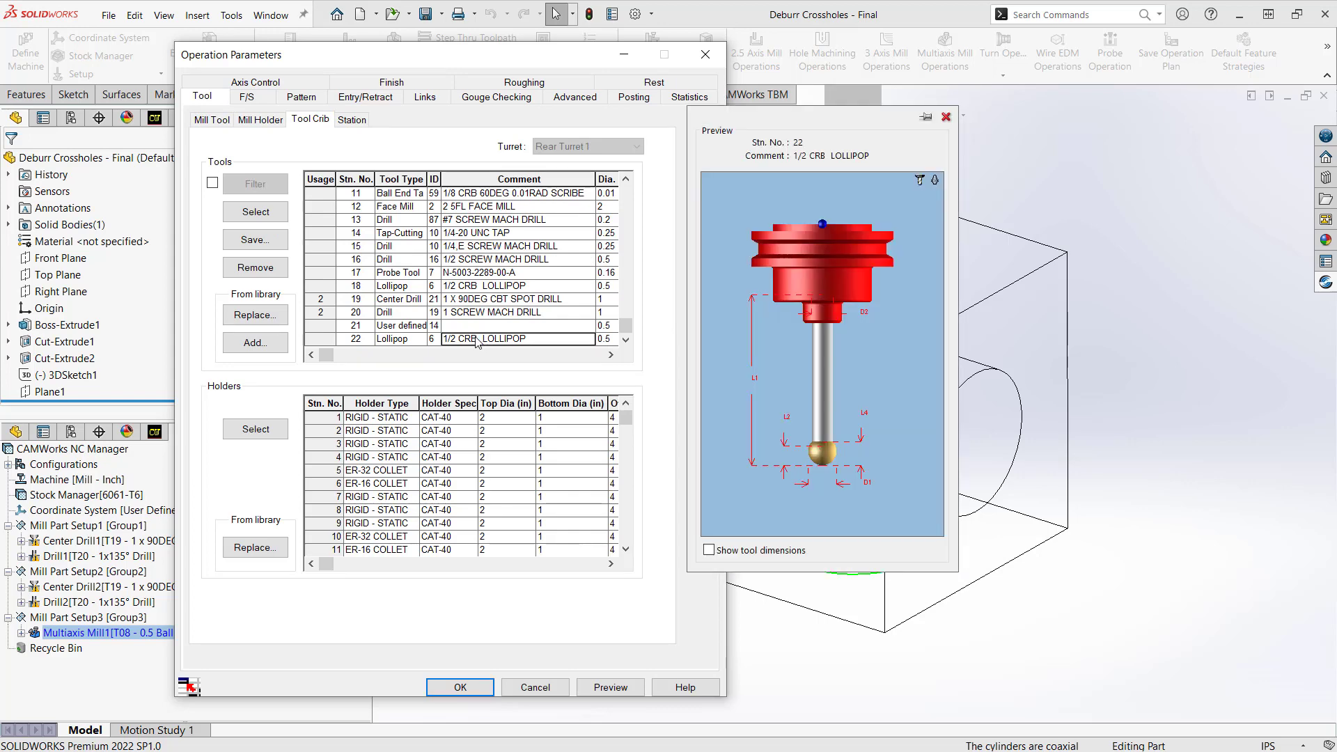
left_click(262, 209)
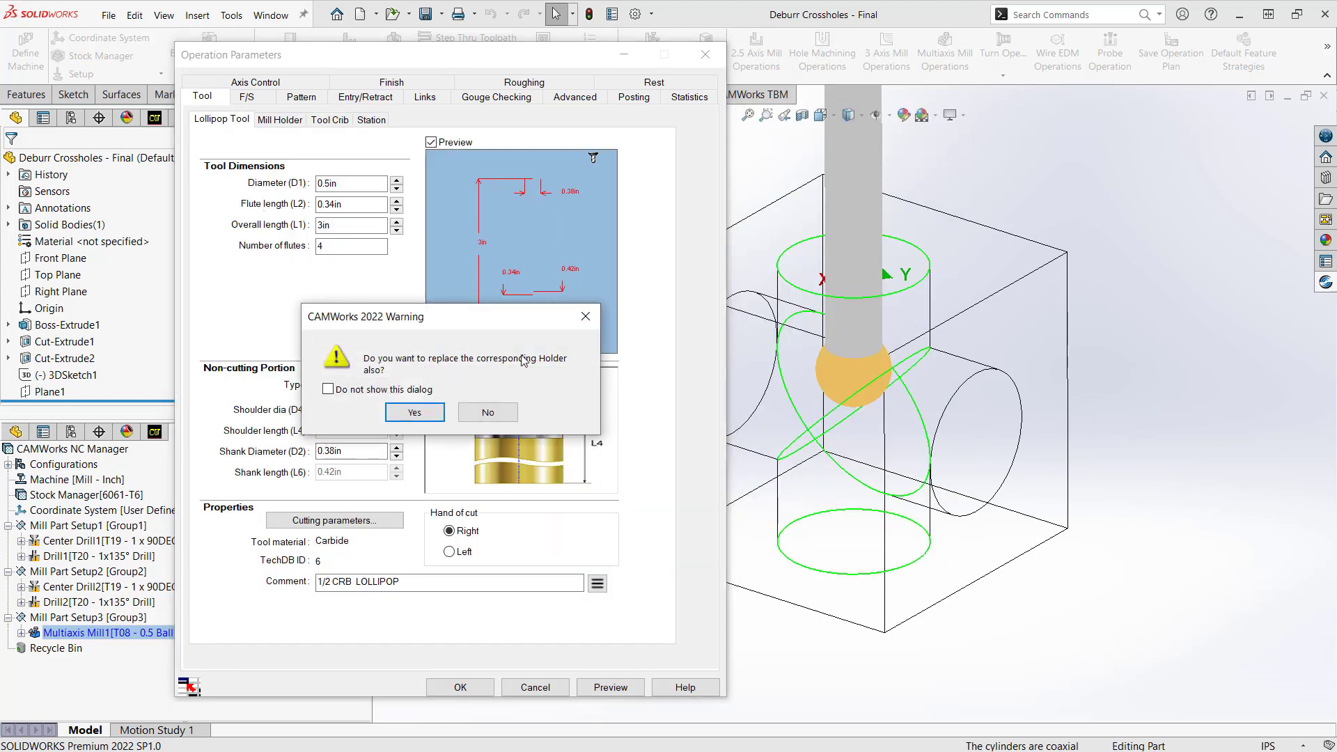
left_click(414, 414)
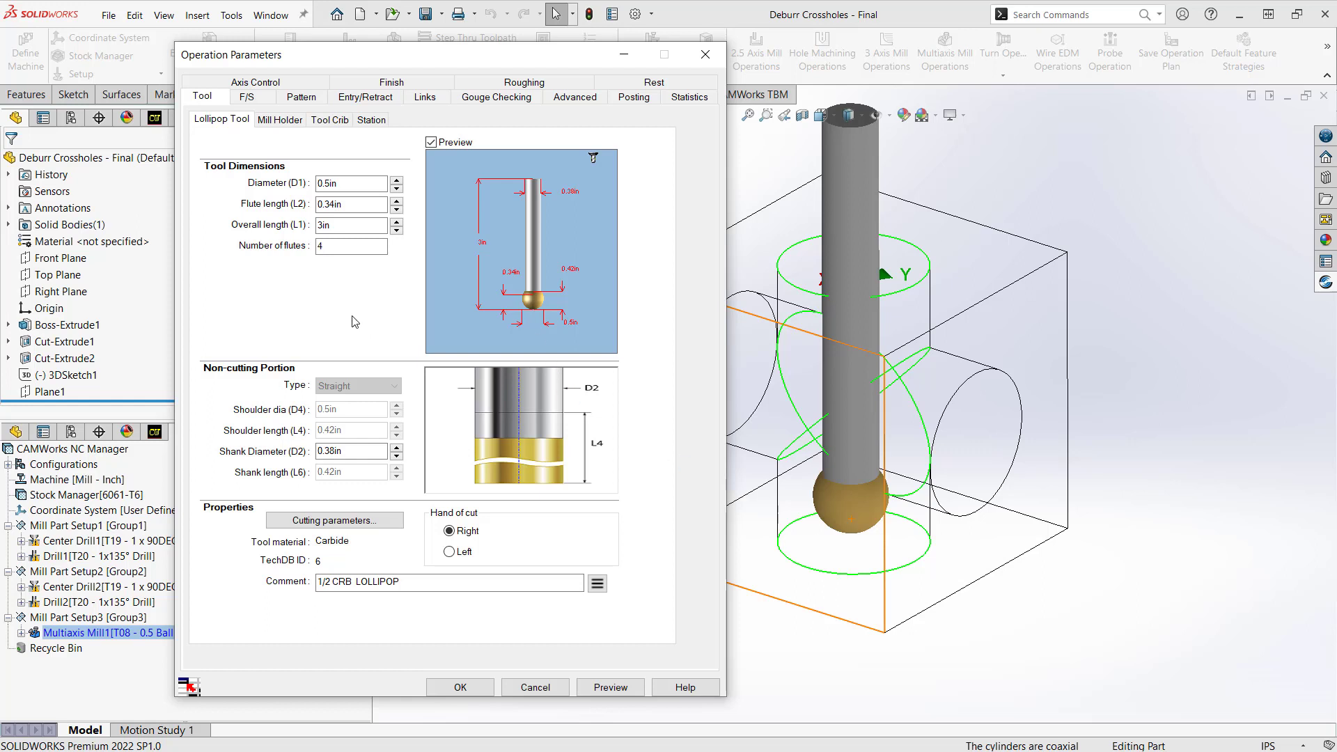
left_click(280, 120)
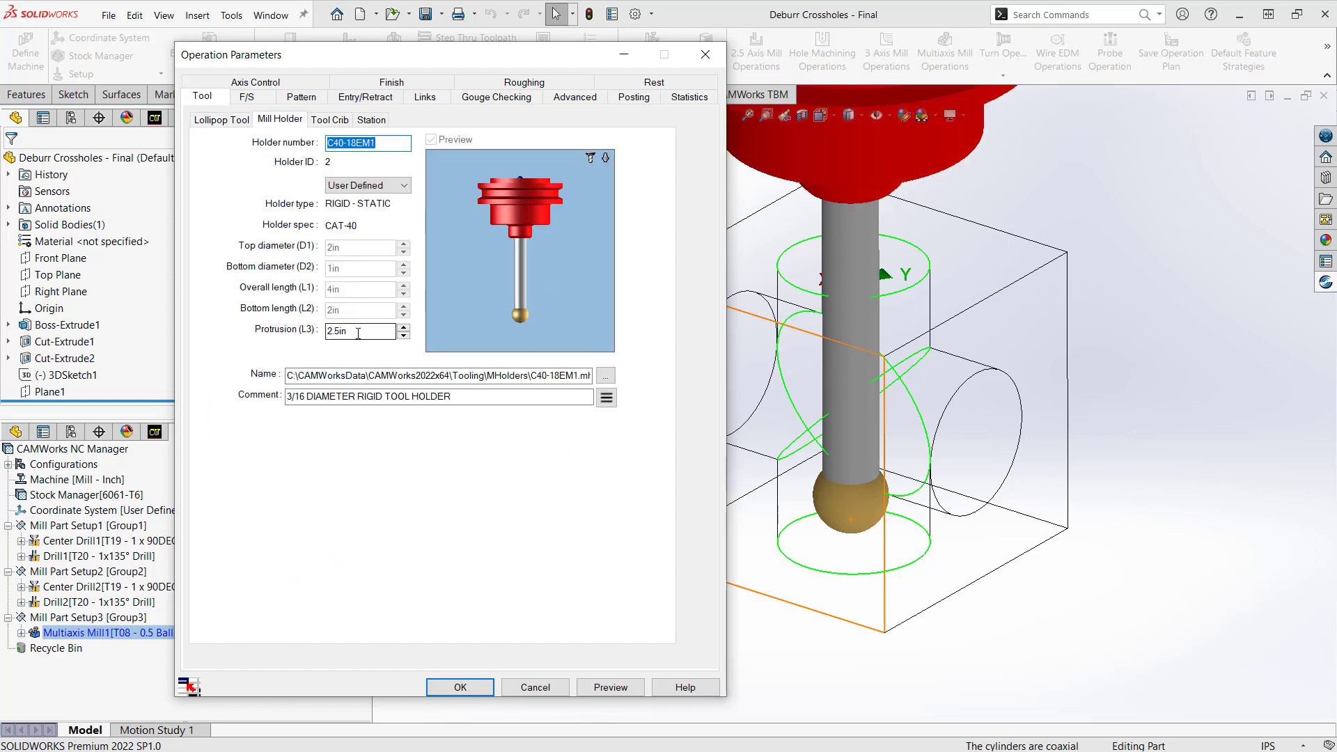
left_click(360, 331)
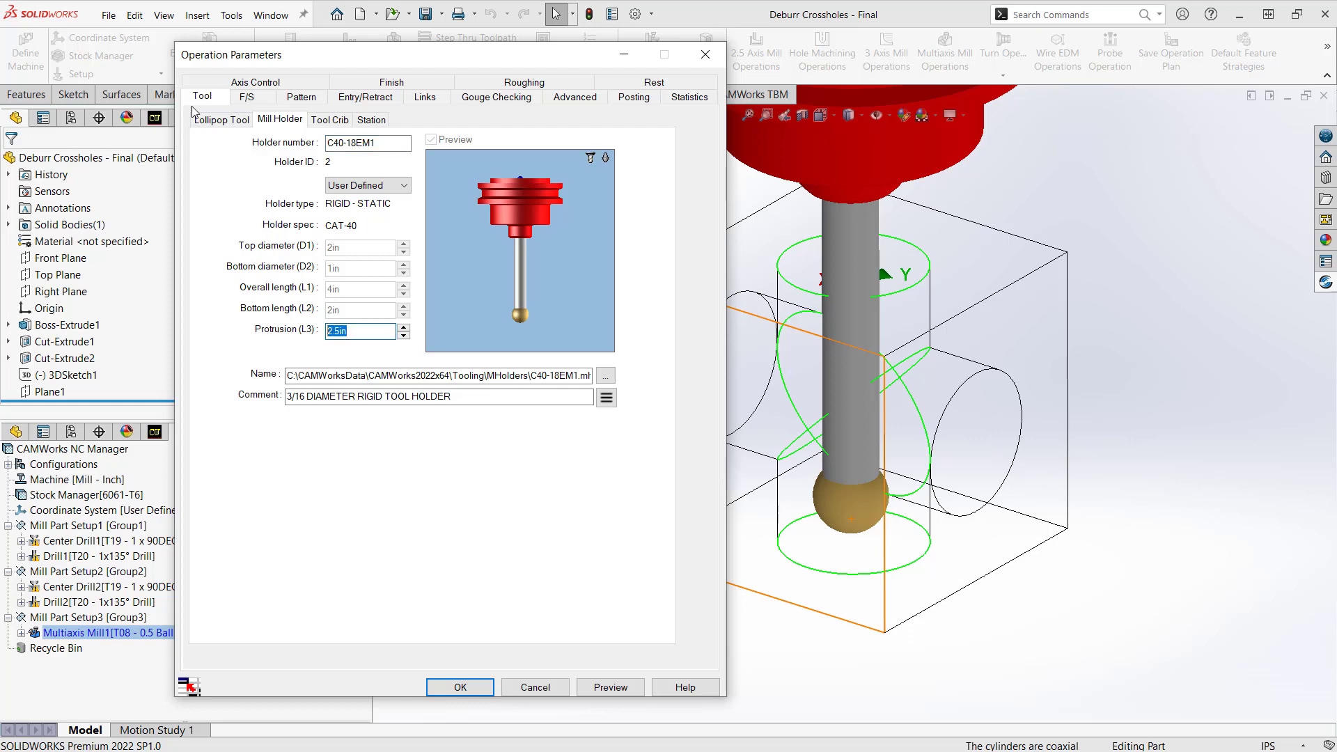
Change Multiaxis Mill1's toolpath pattern from Slice to Curve Projection
left_click(297, 102)
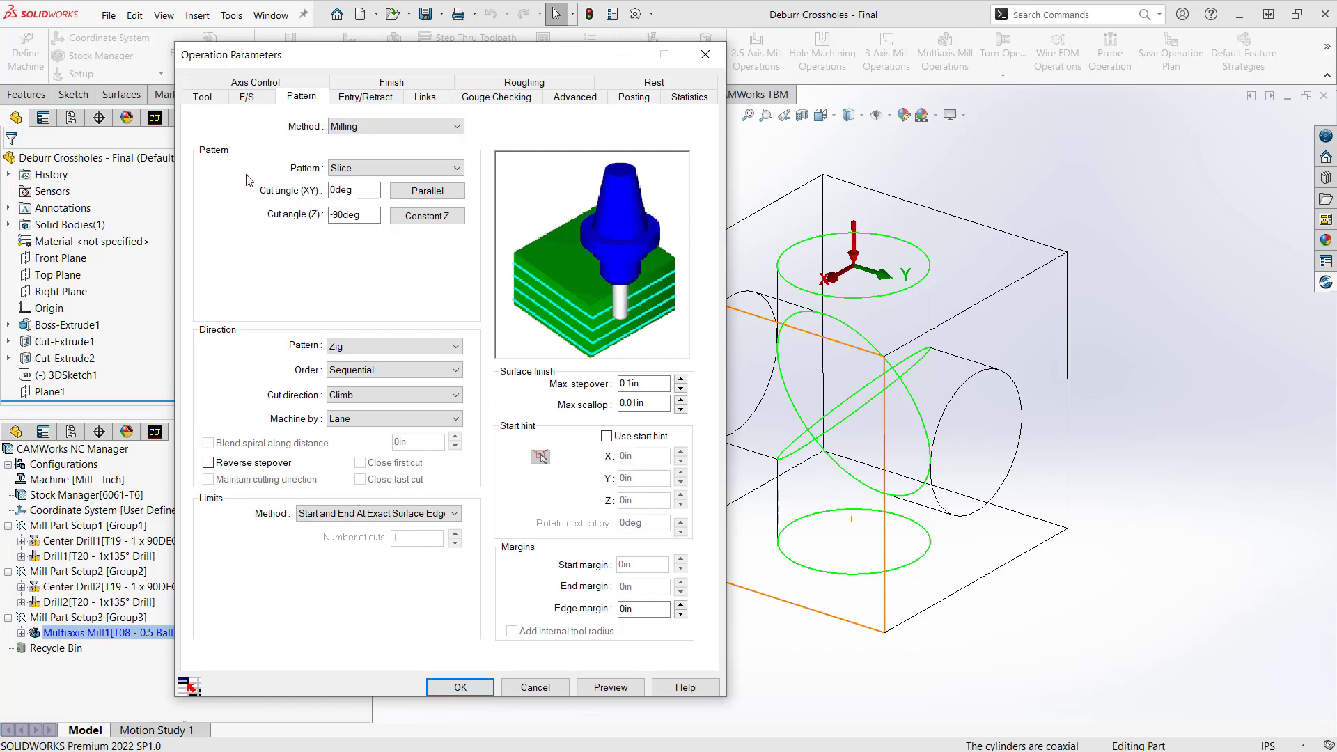
left_click(381, 169)
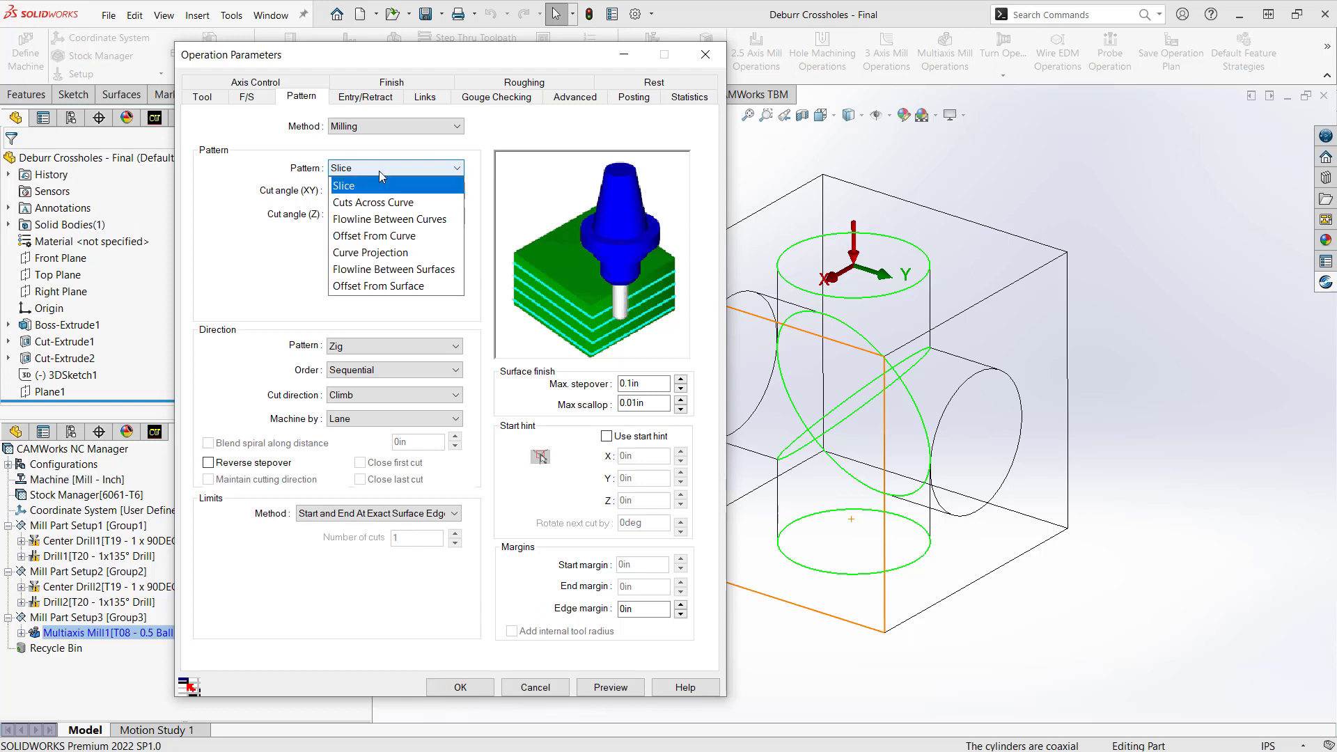
left_click(388, 252)
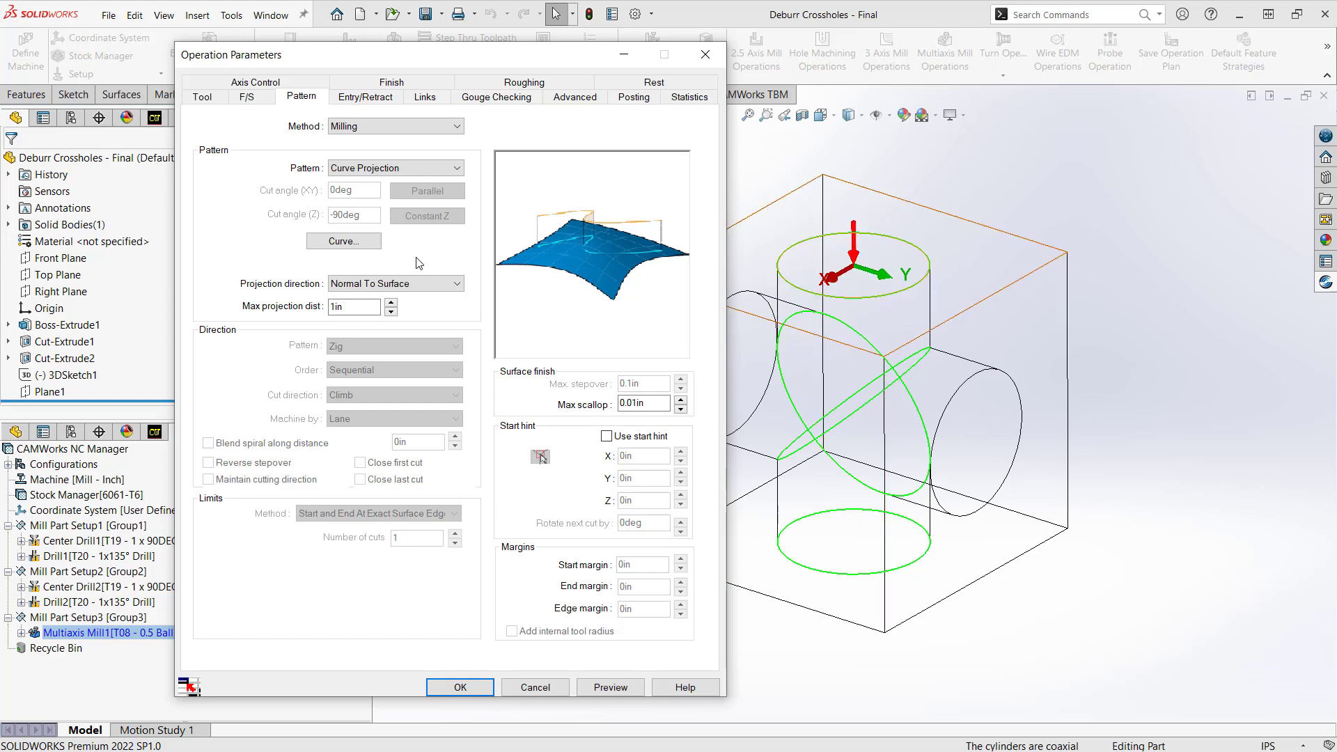
Pick the first two cross-hole intersection edges as projection curves, deleting a mistakenly picked cube face
left_click(352, 242)
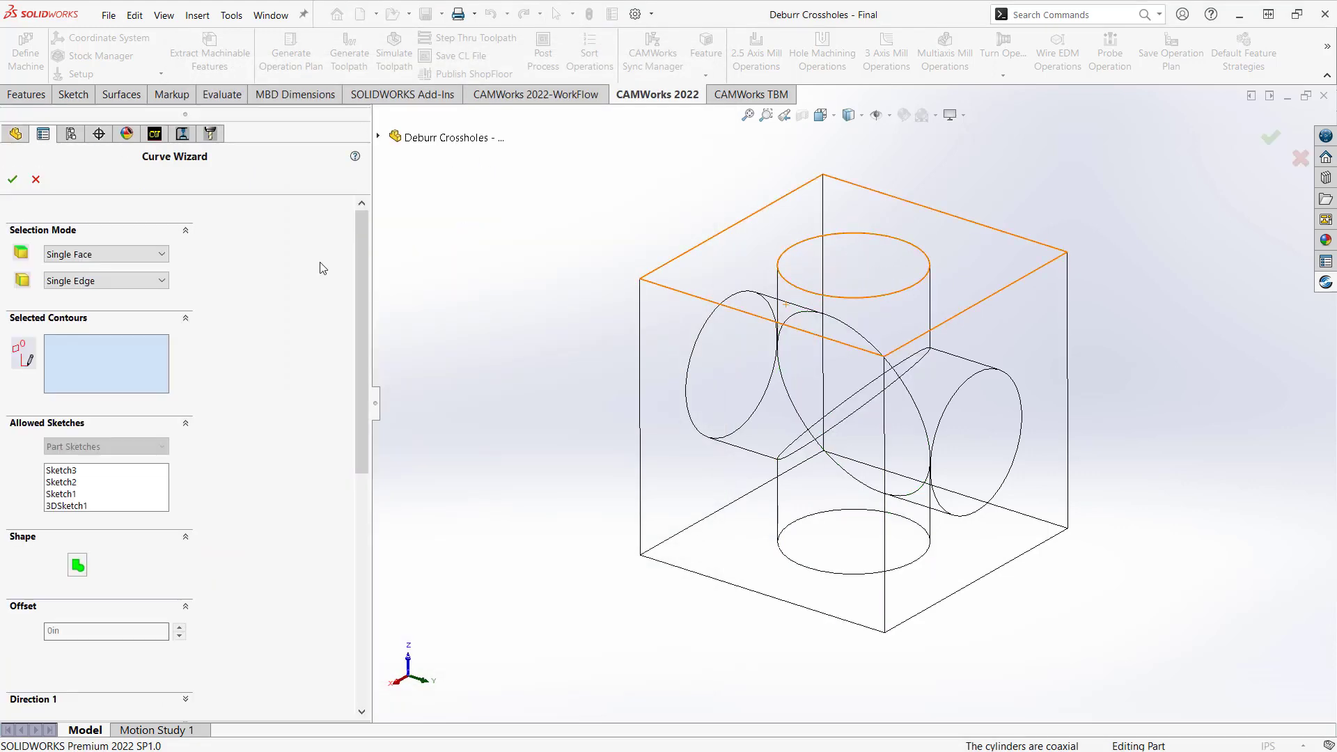
middle_click_drag(484, 385, 589, 387)
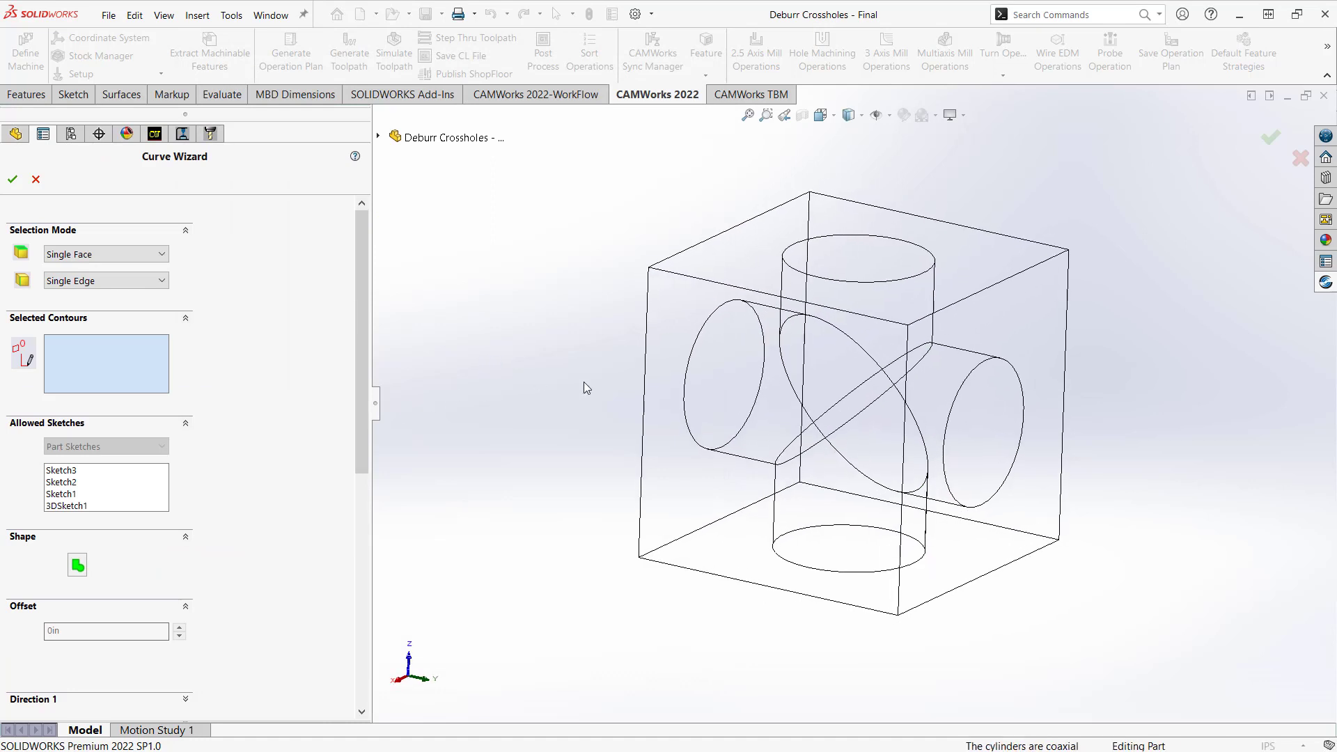
left_click(865, 358)
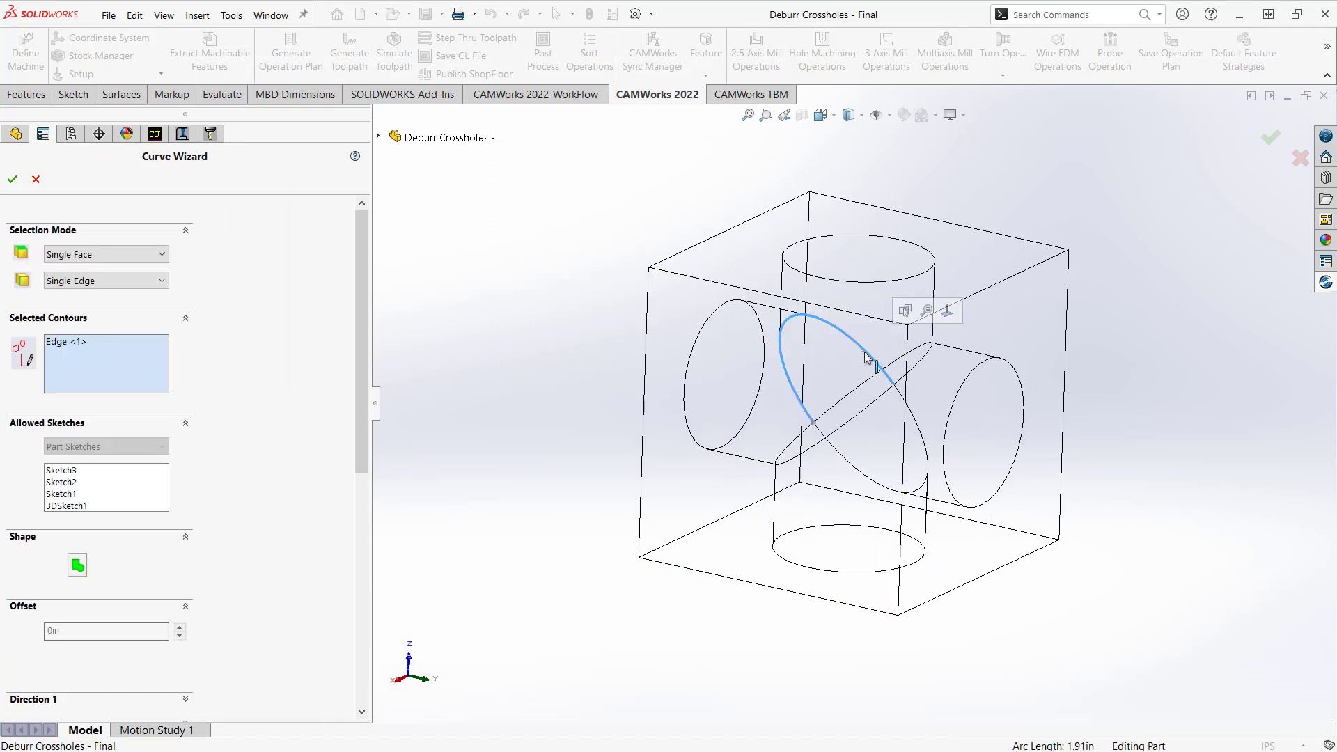
left_click(838, 456)
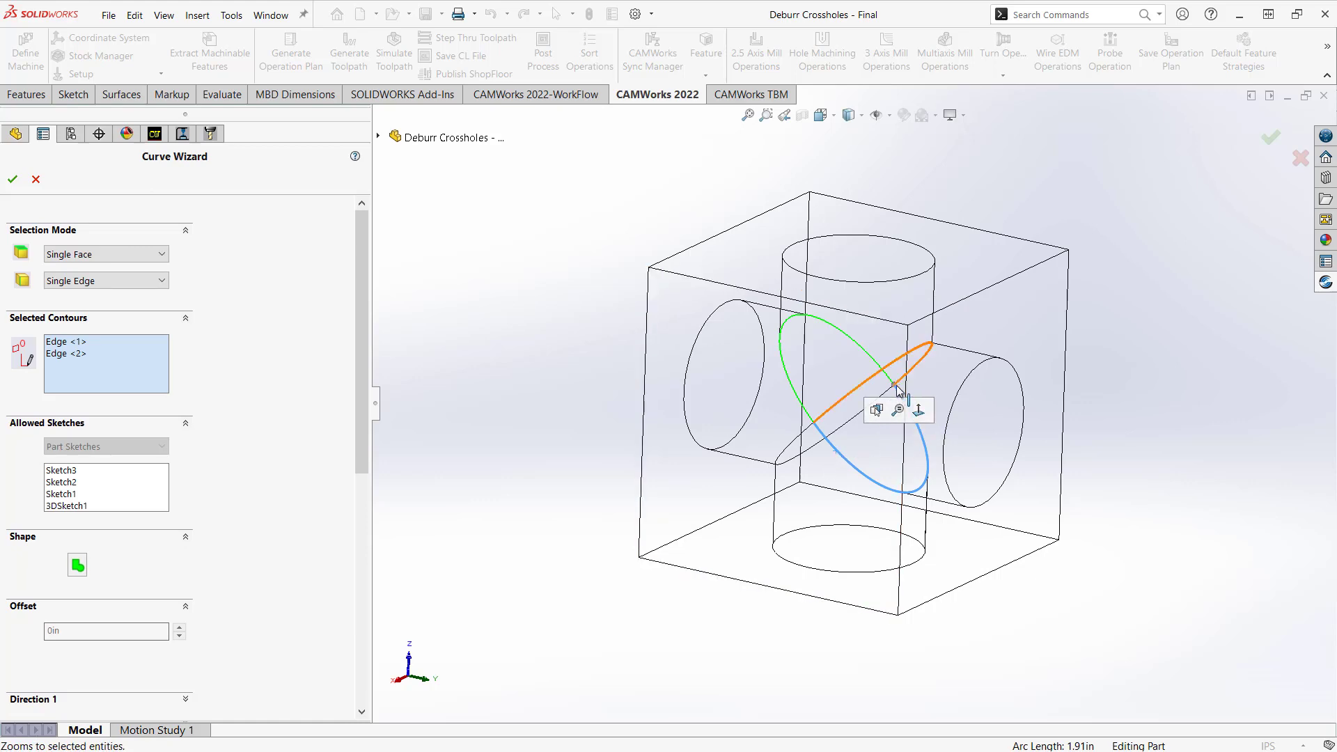
middle_click_drag(516, 373, 534, 418)
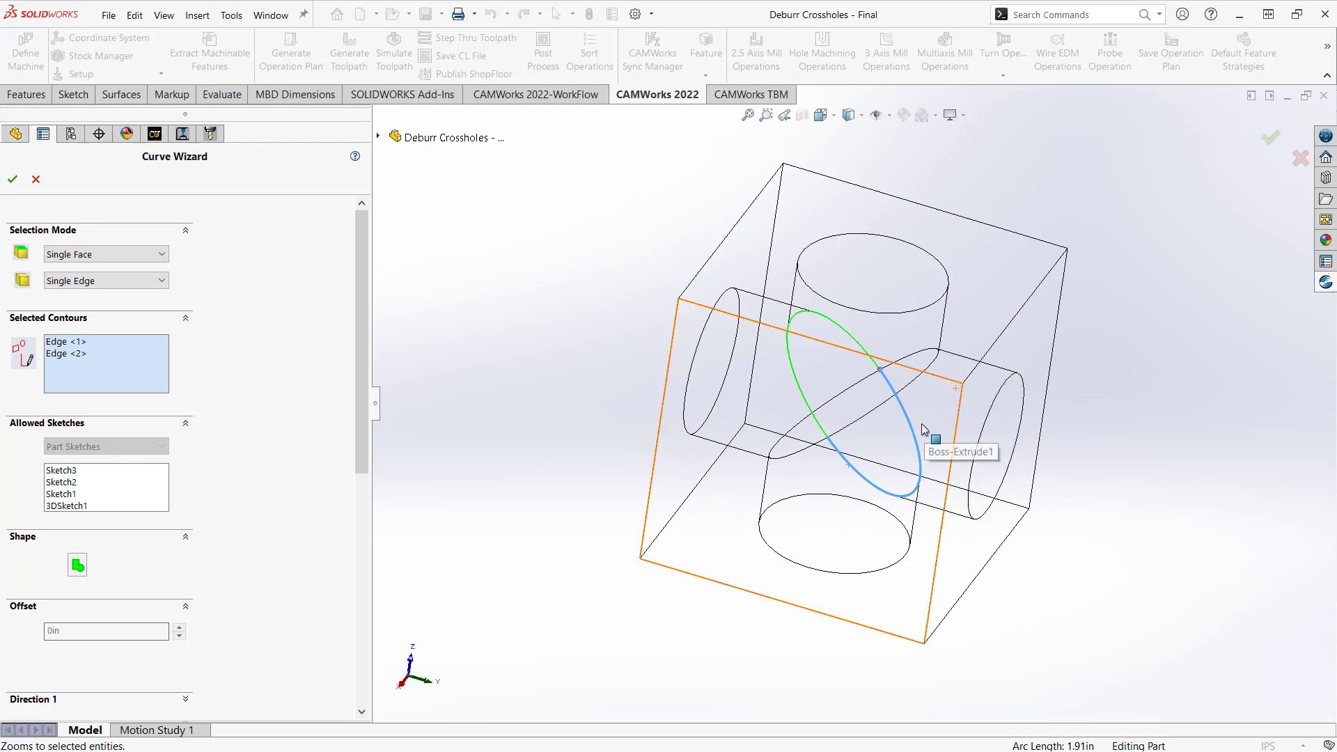
left_click(861, 384)
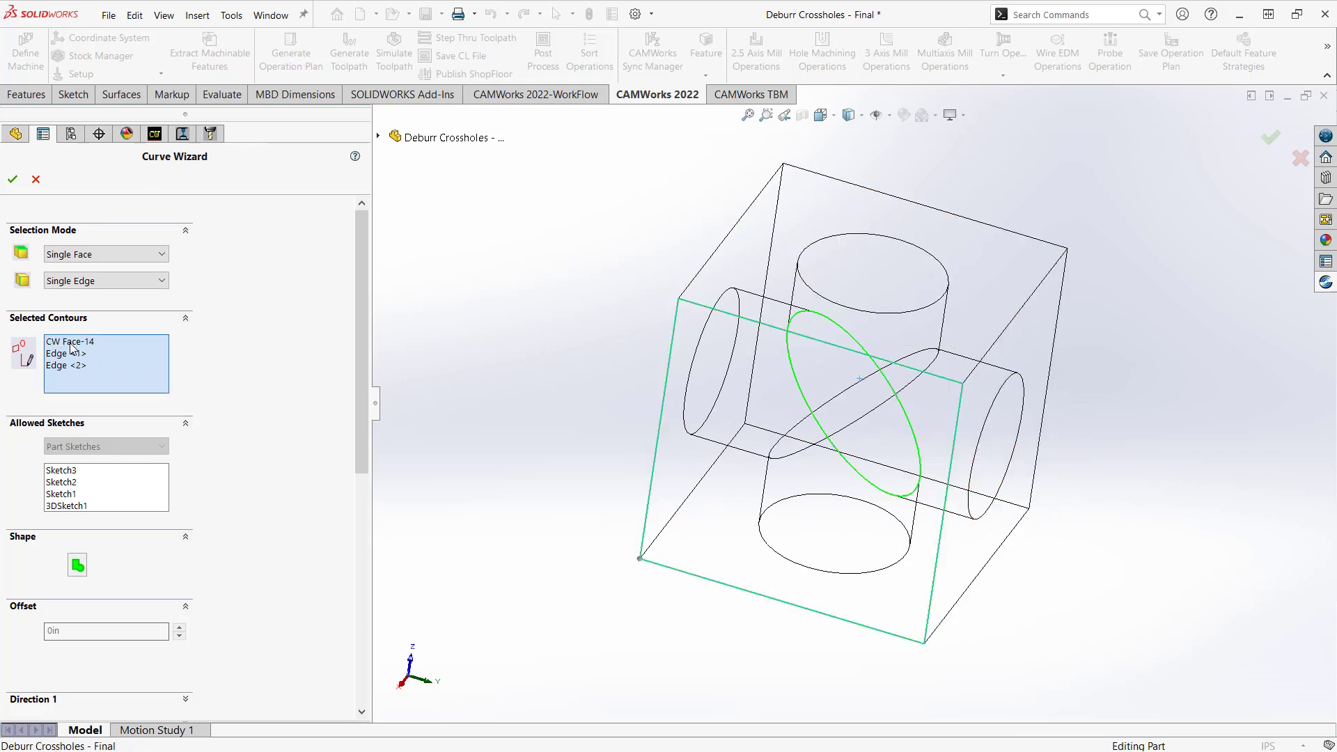
left_click(71, 341)
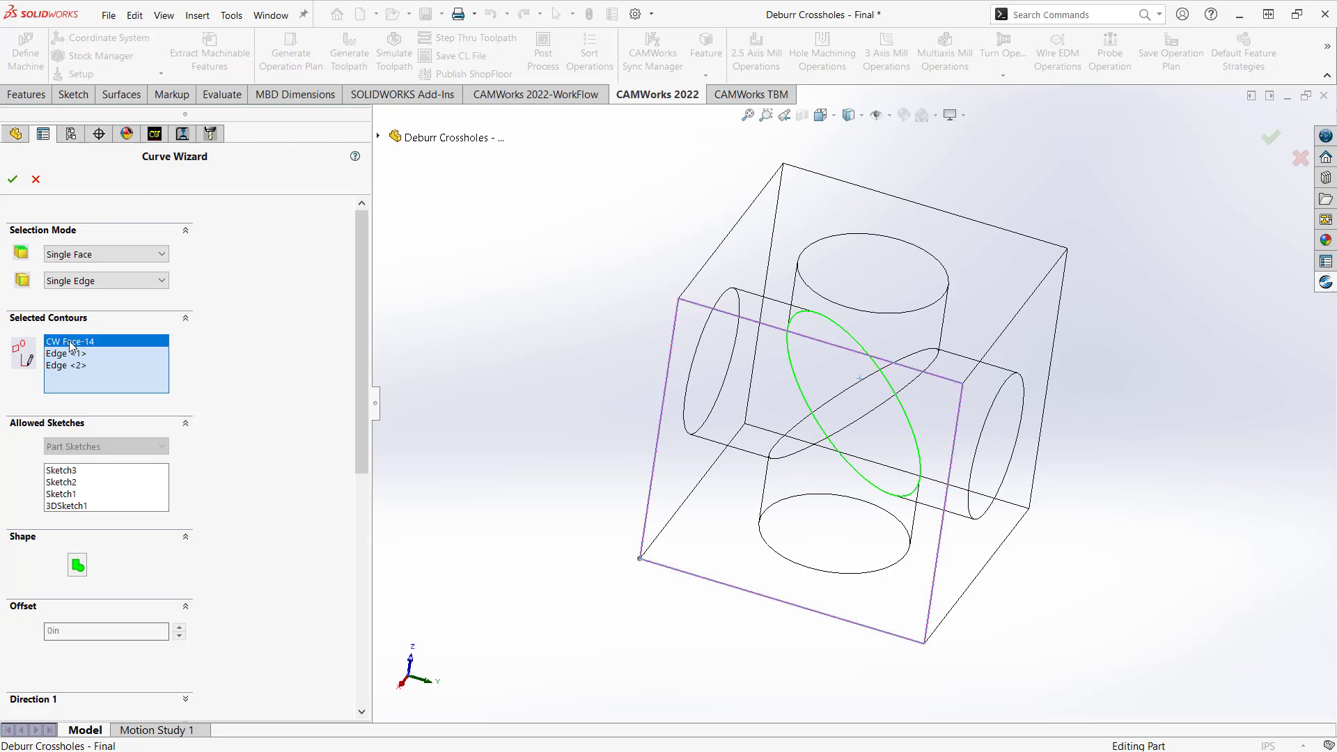
key("Delete")
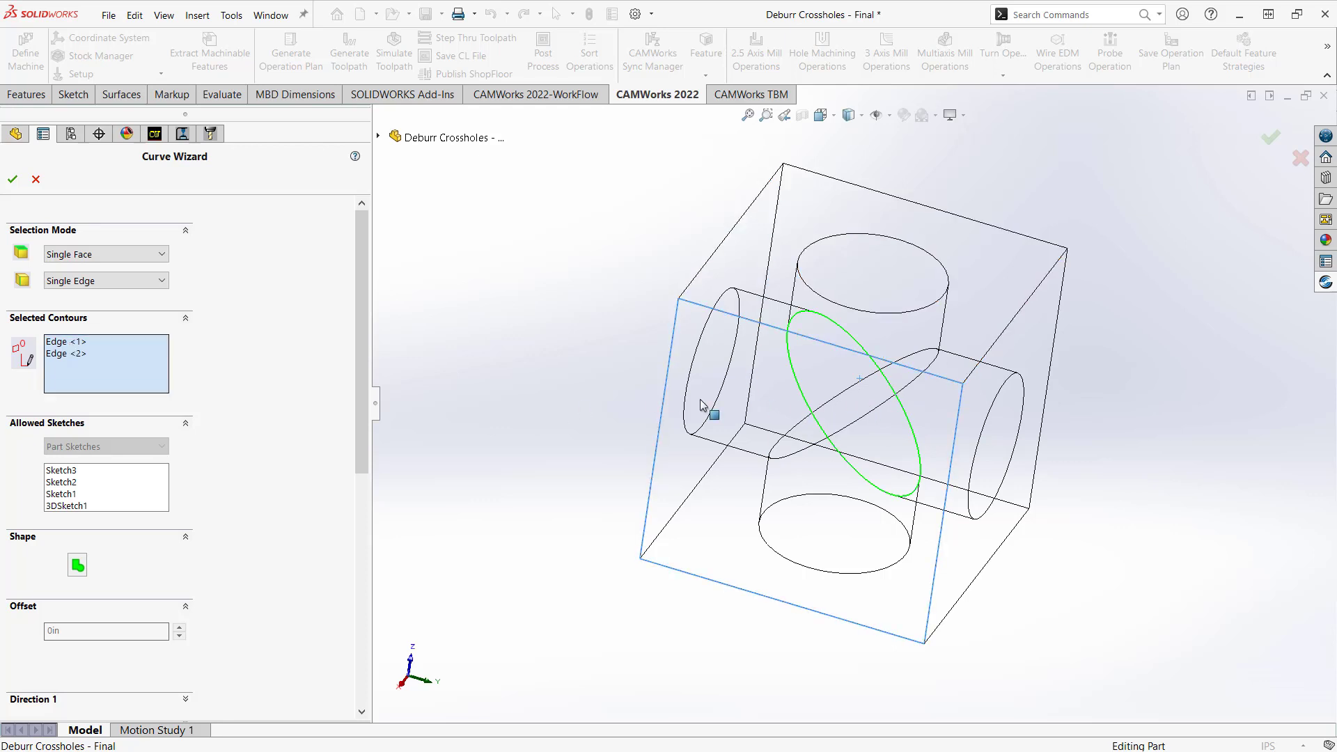
Add the remaining two intersection edges and set the curve start point to End Of Curve
left_click(860, 388)
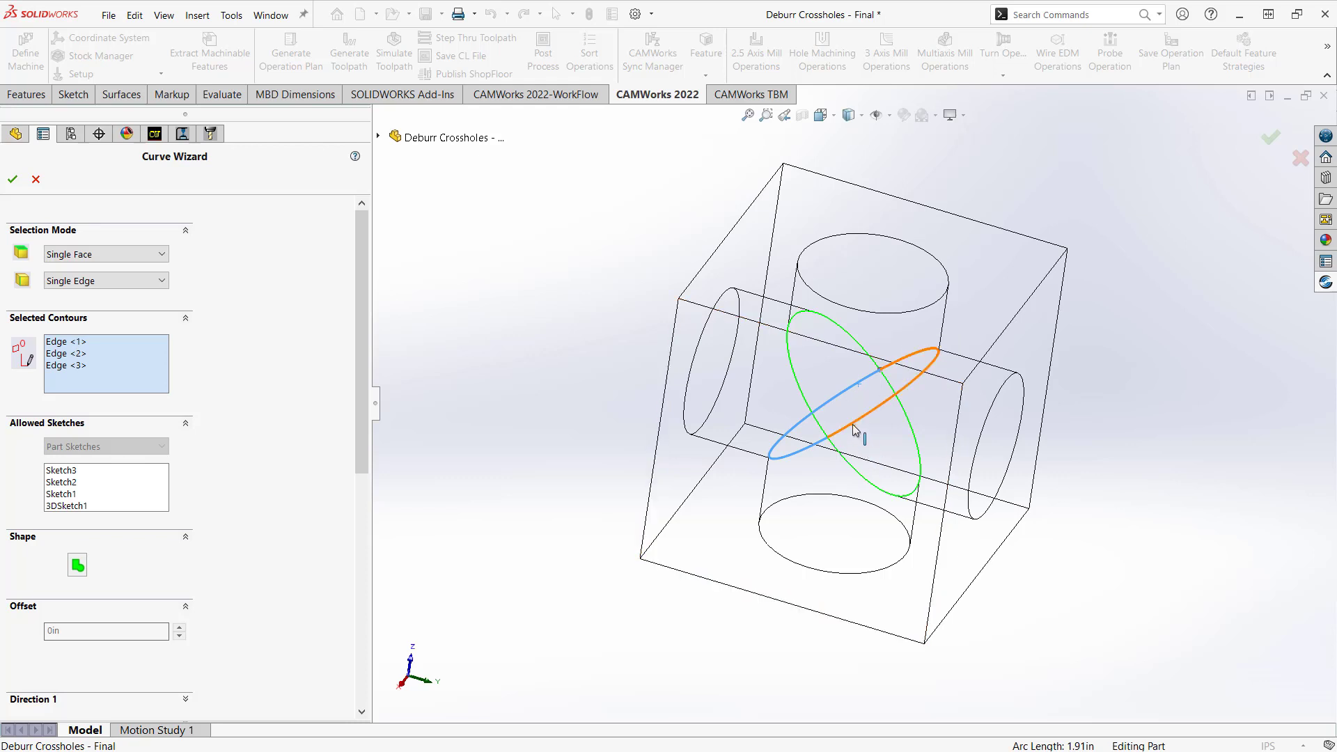
left_click(856, 429)
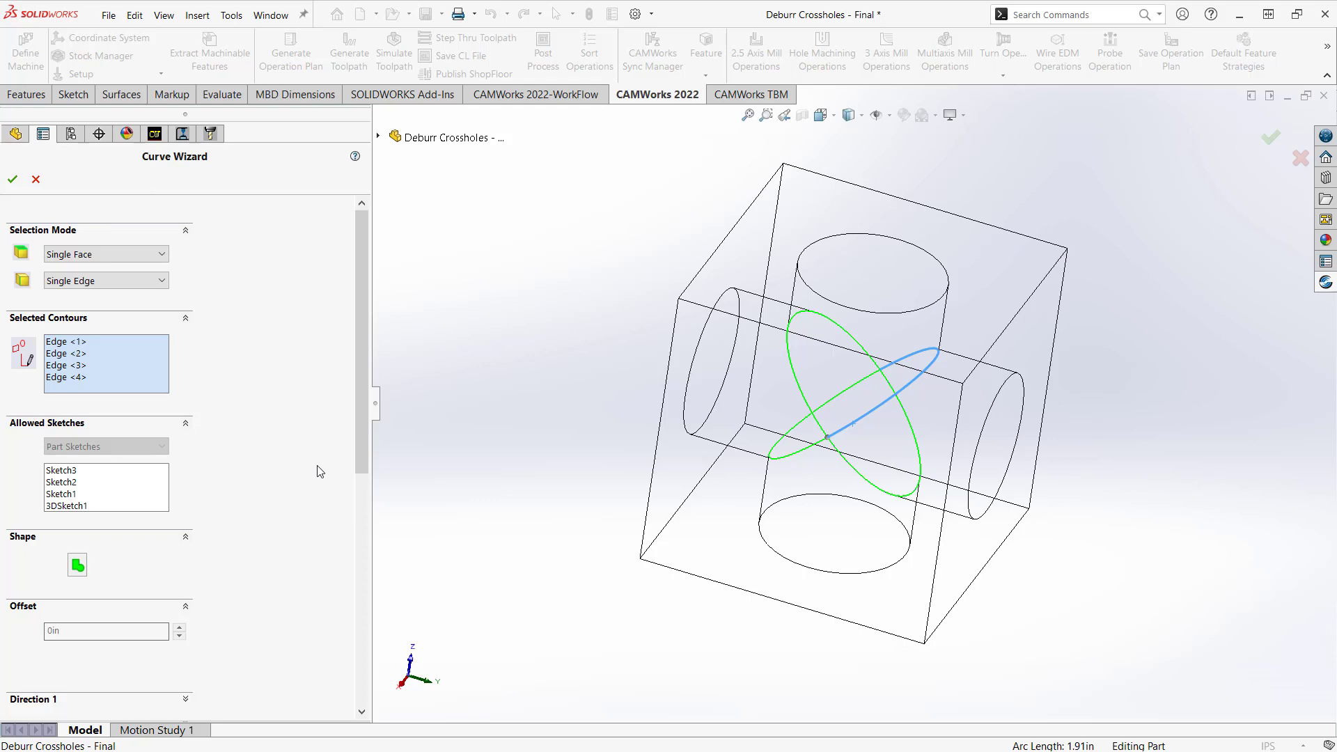
scroll(319, 472, "down", 3)
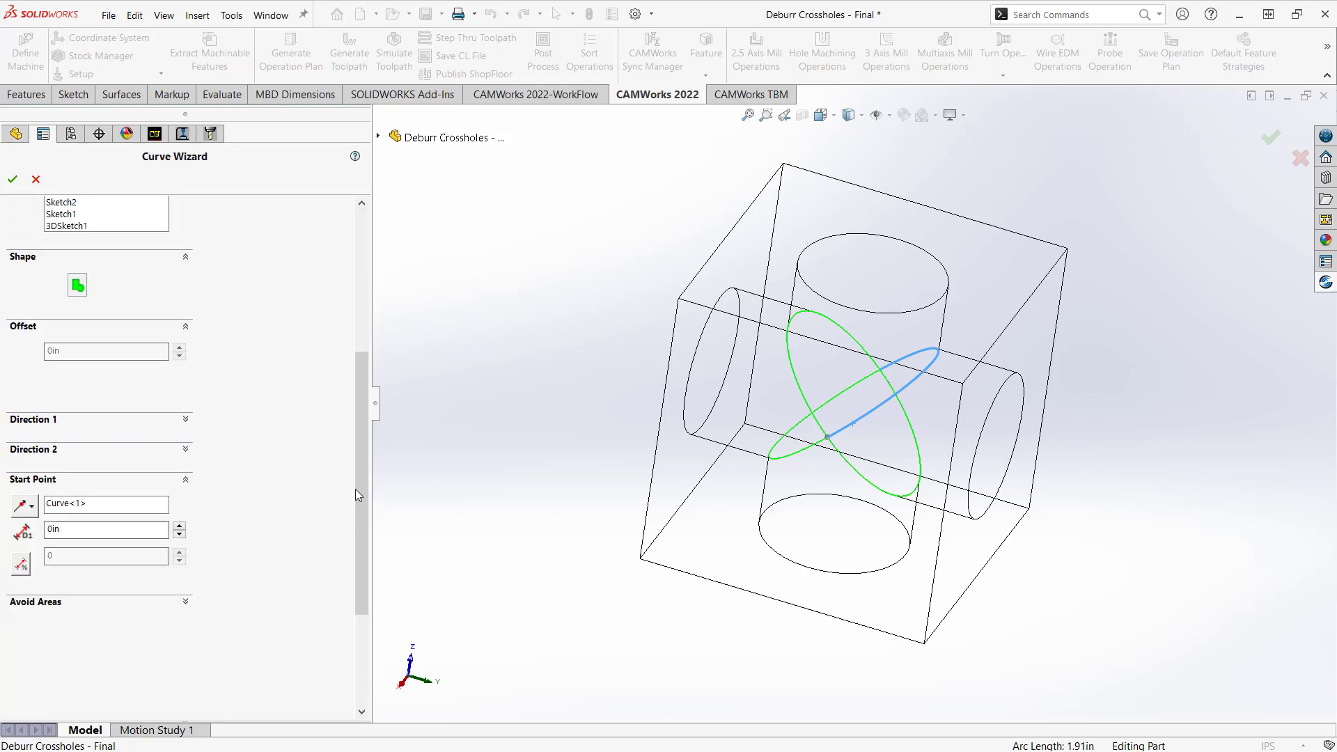
left_click(26, 508)
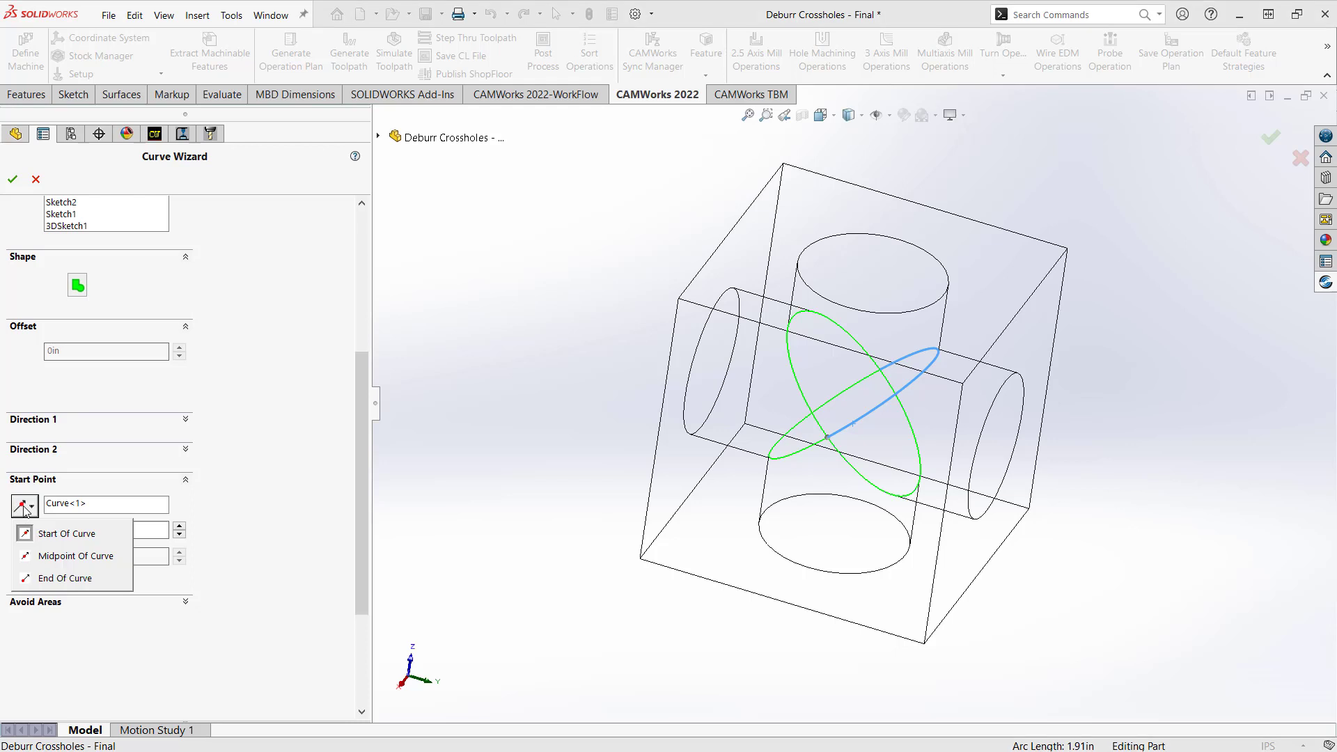
left_click(40, 579)
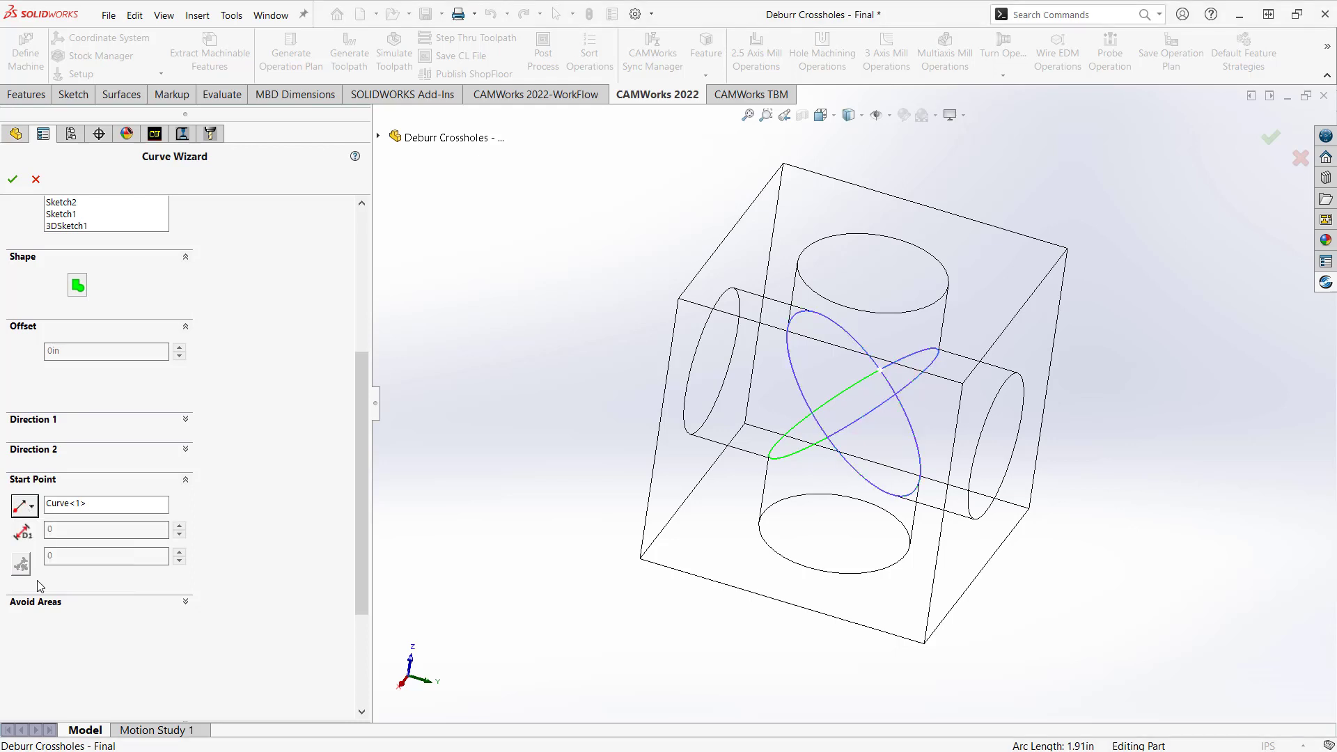
left_click(882, 380)
left_click(12, 179)
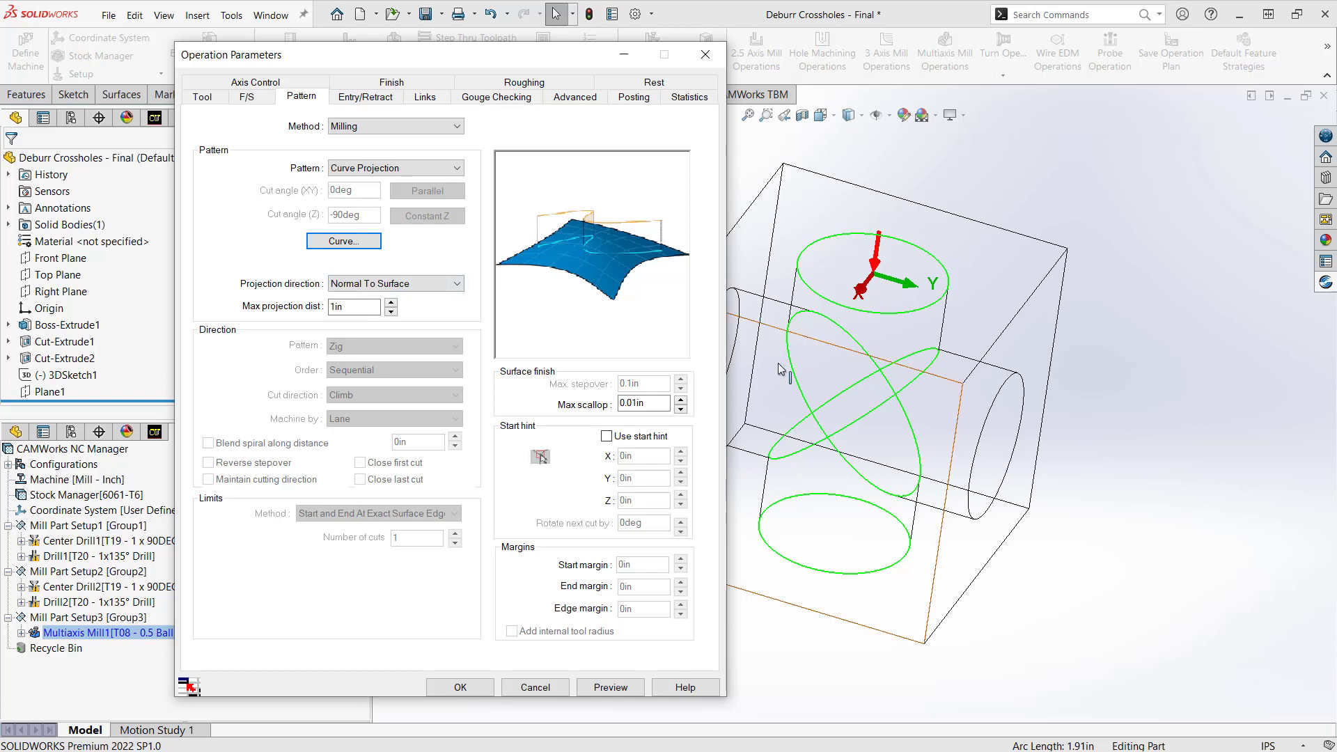
Keep the projection direction Normal To Surface and set the maximum projection distance to 0.01
scroll(801, 376, "up", 3)
middle_click_drag(870, 390, 843, 378)
scroll(843, 376, "down", 2)
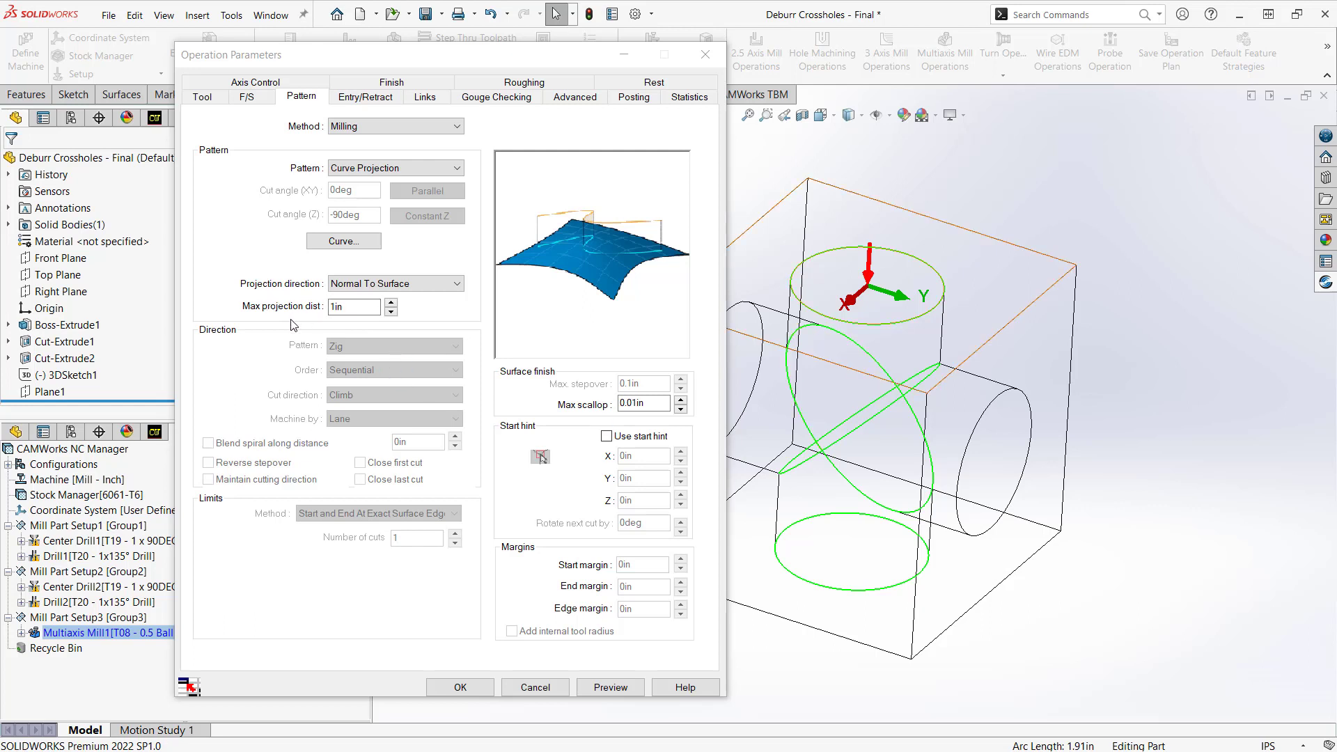
left_click(385, 284)
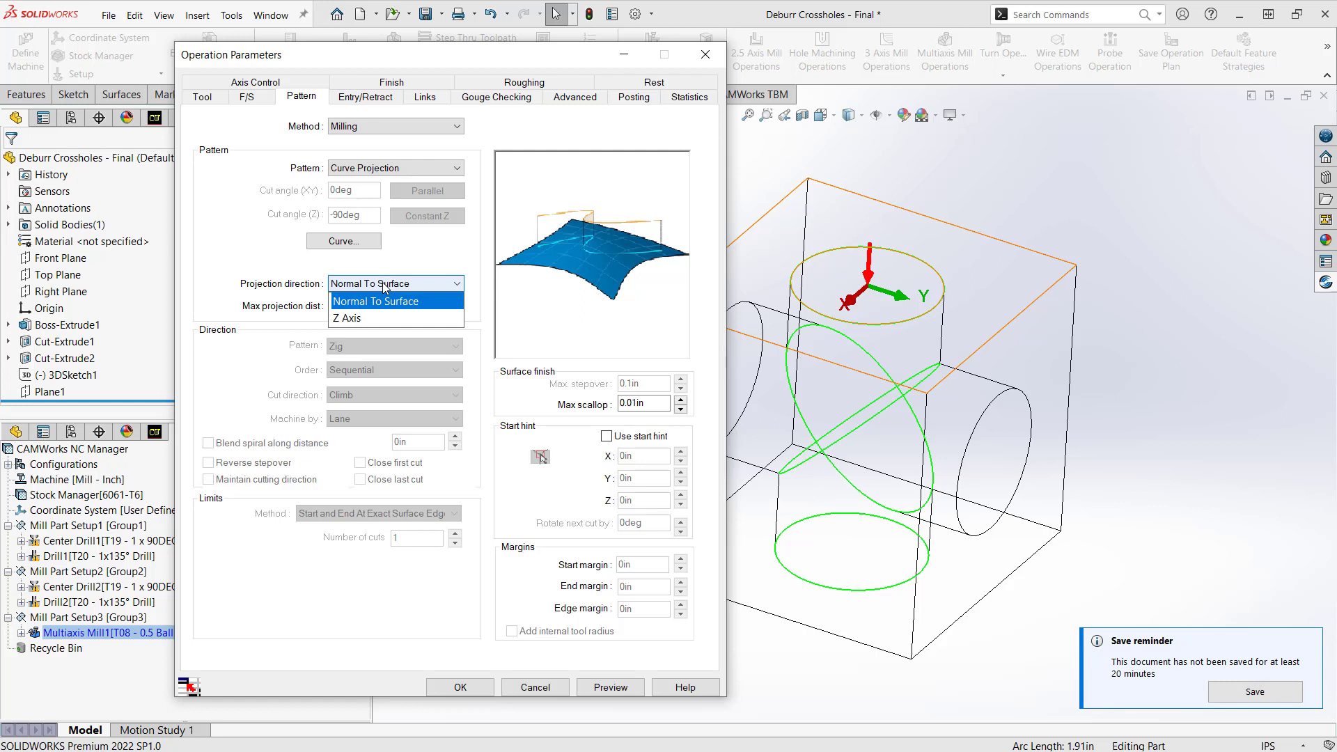
left_click(416, 264)
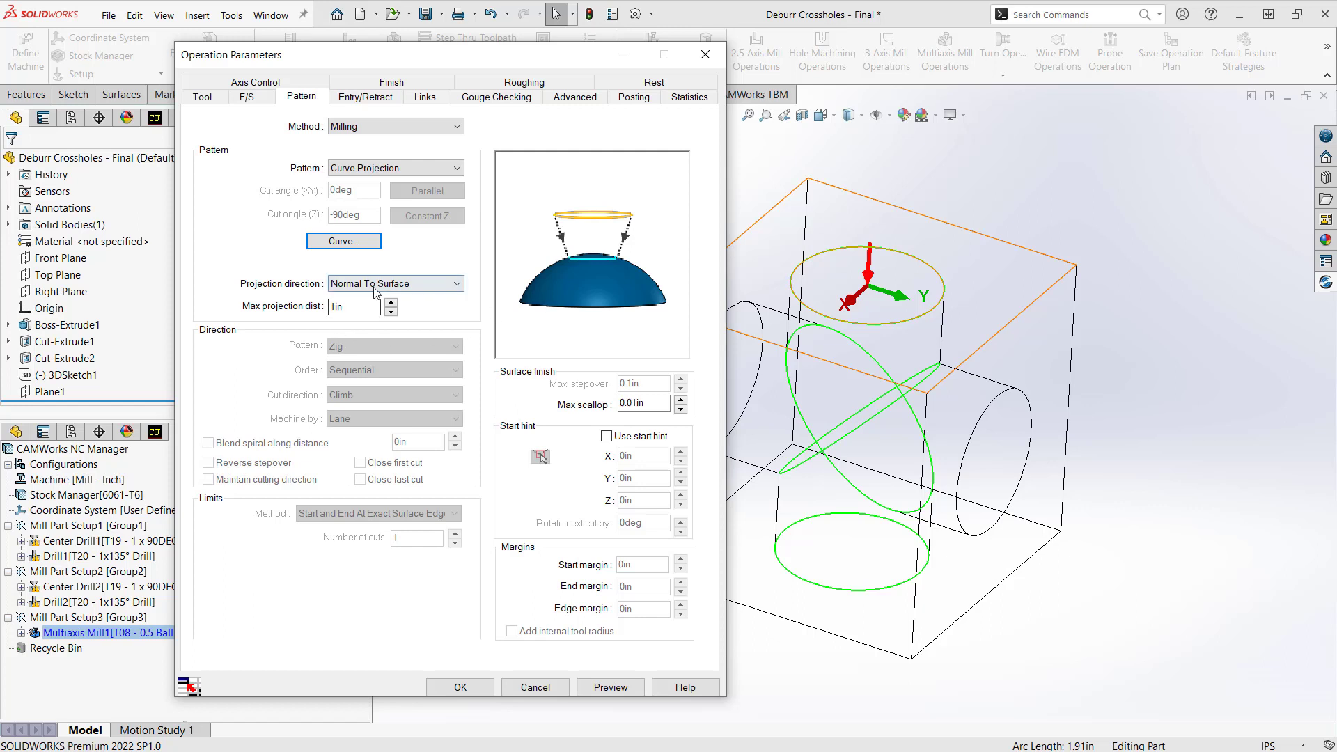
left_click(358, 307)
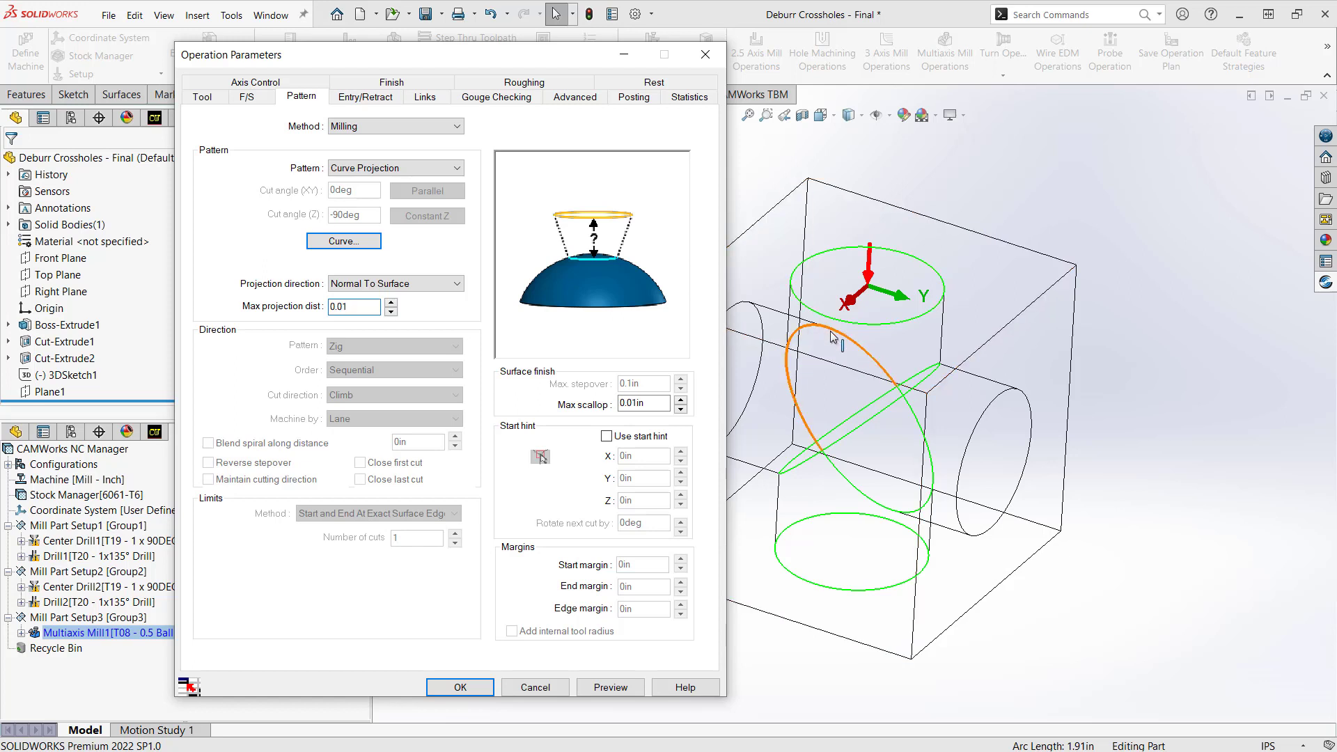
double_click(362, 305)
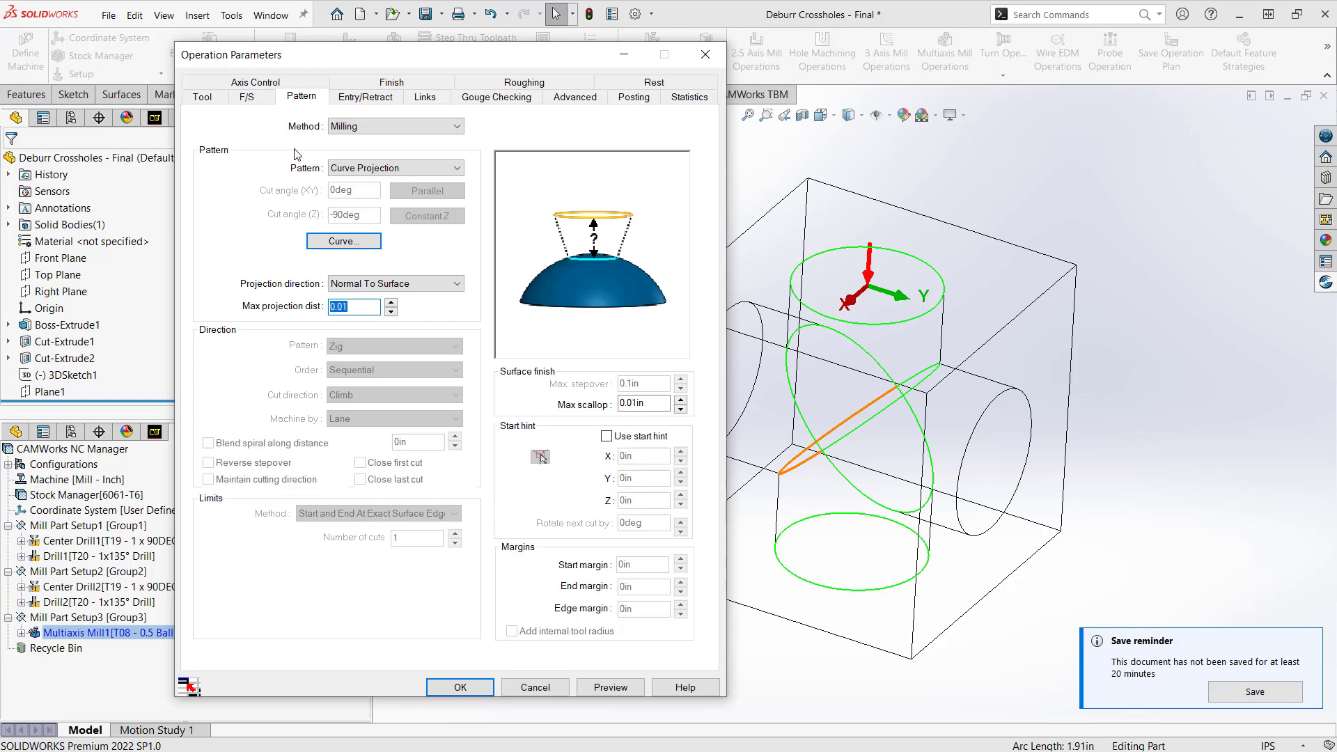
Set the Entry/Retract clearance plane height to 0.2
left_click(360, 98)
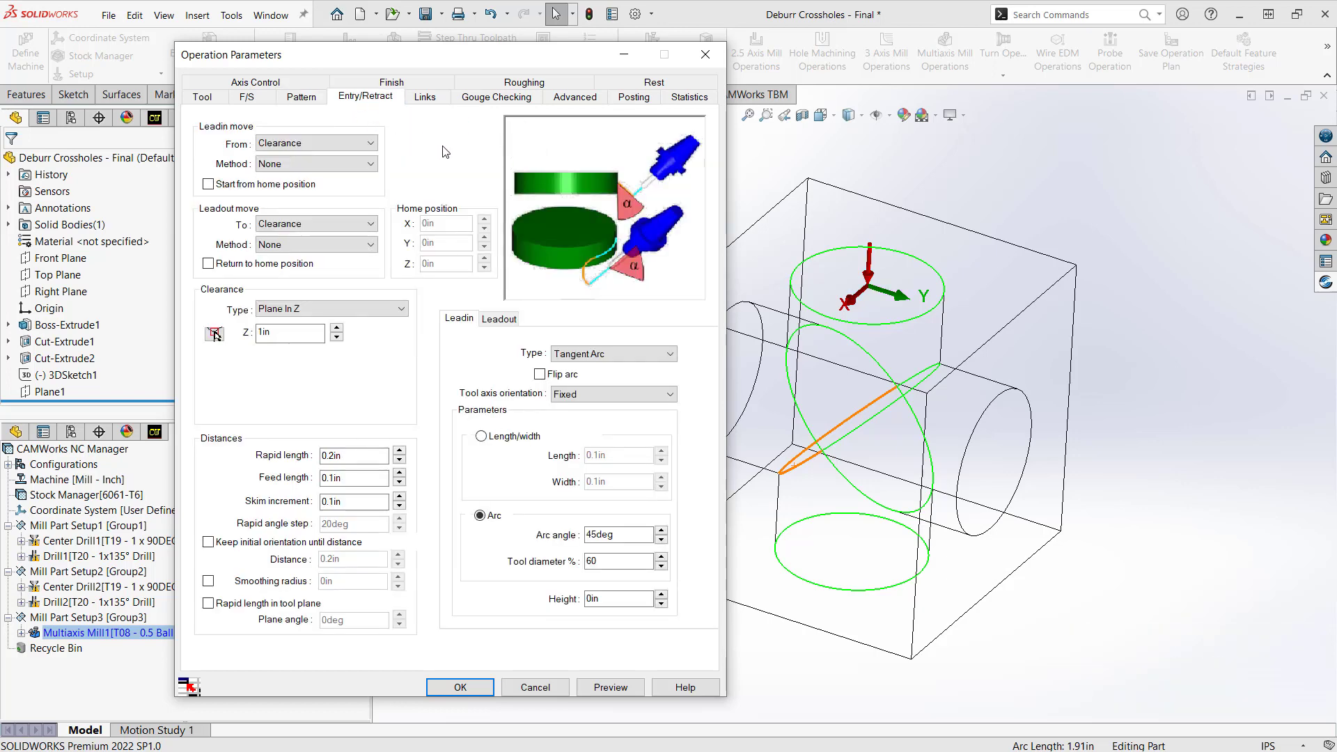
left_click(294, 331)
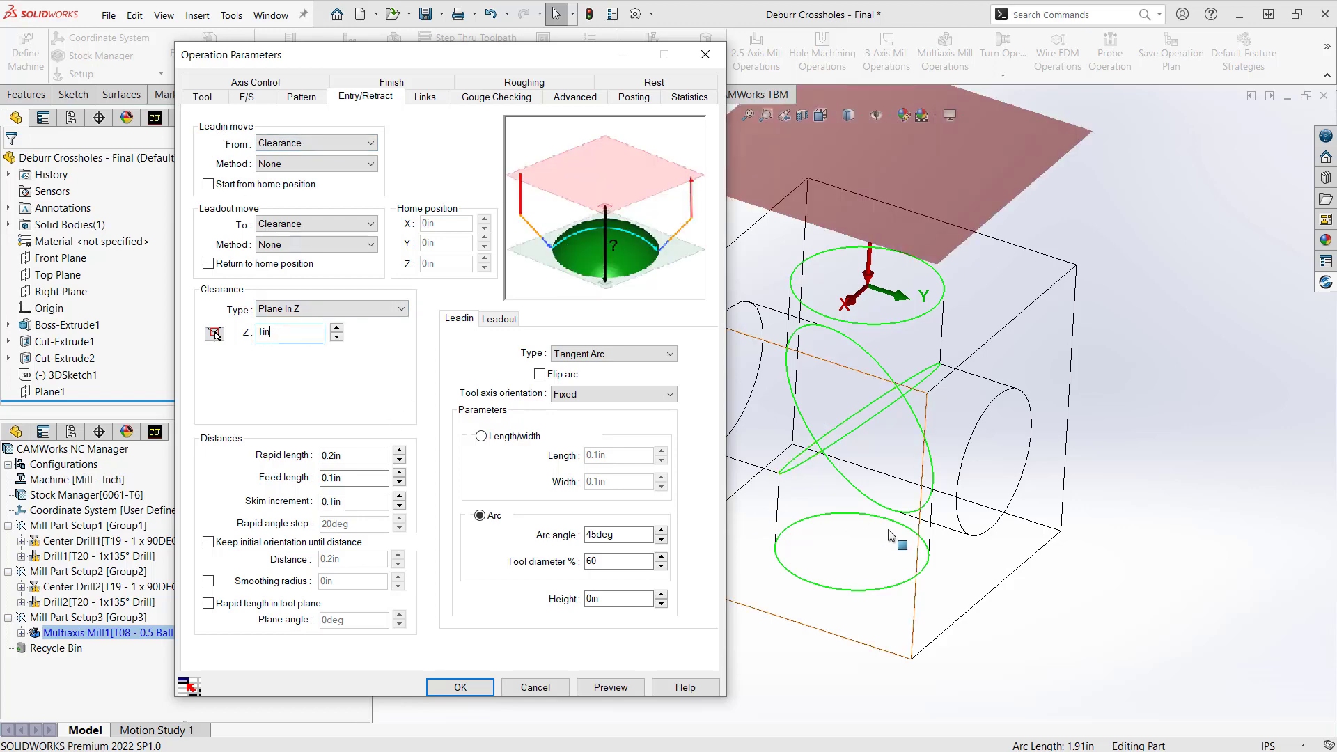
middle_click_drag(892, 535, 895, 487)
left_click(236, 345)
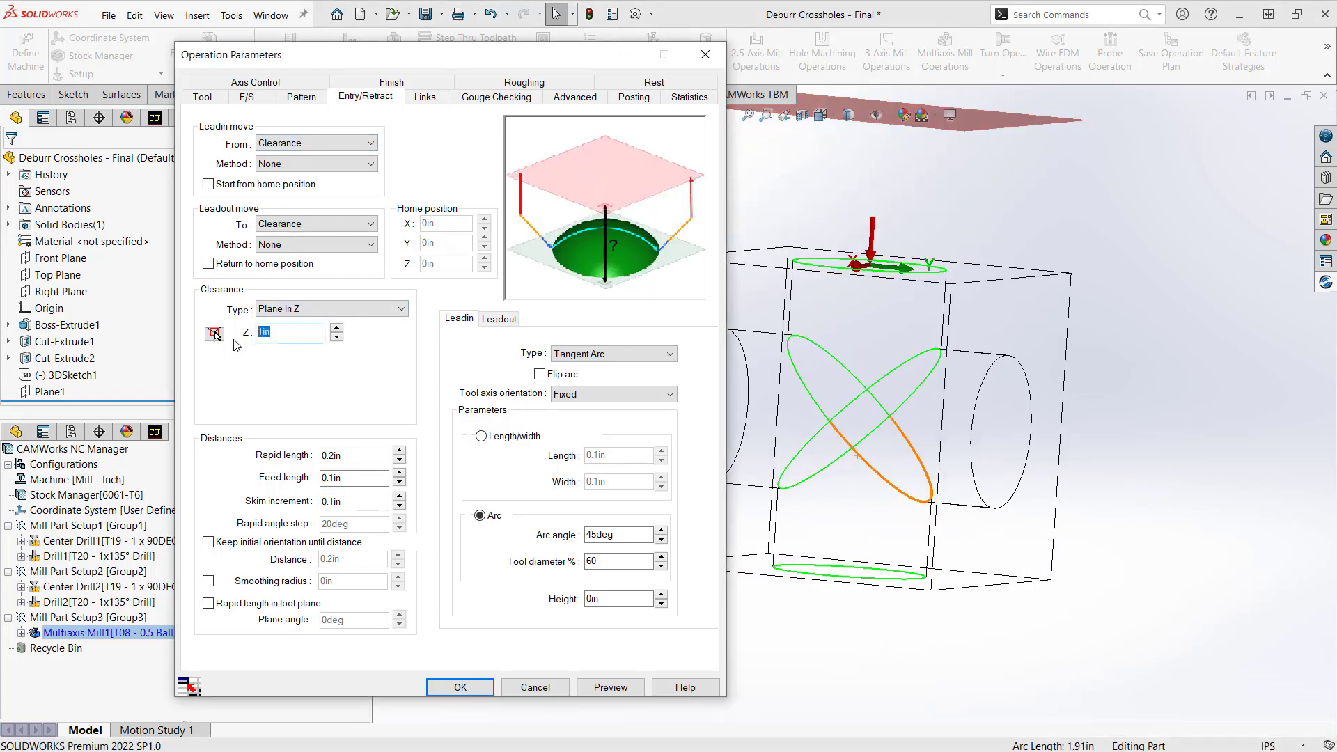
type("0.25")
left_click(364, 475)
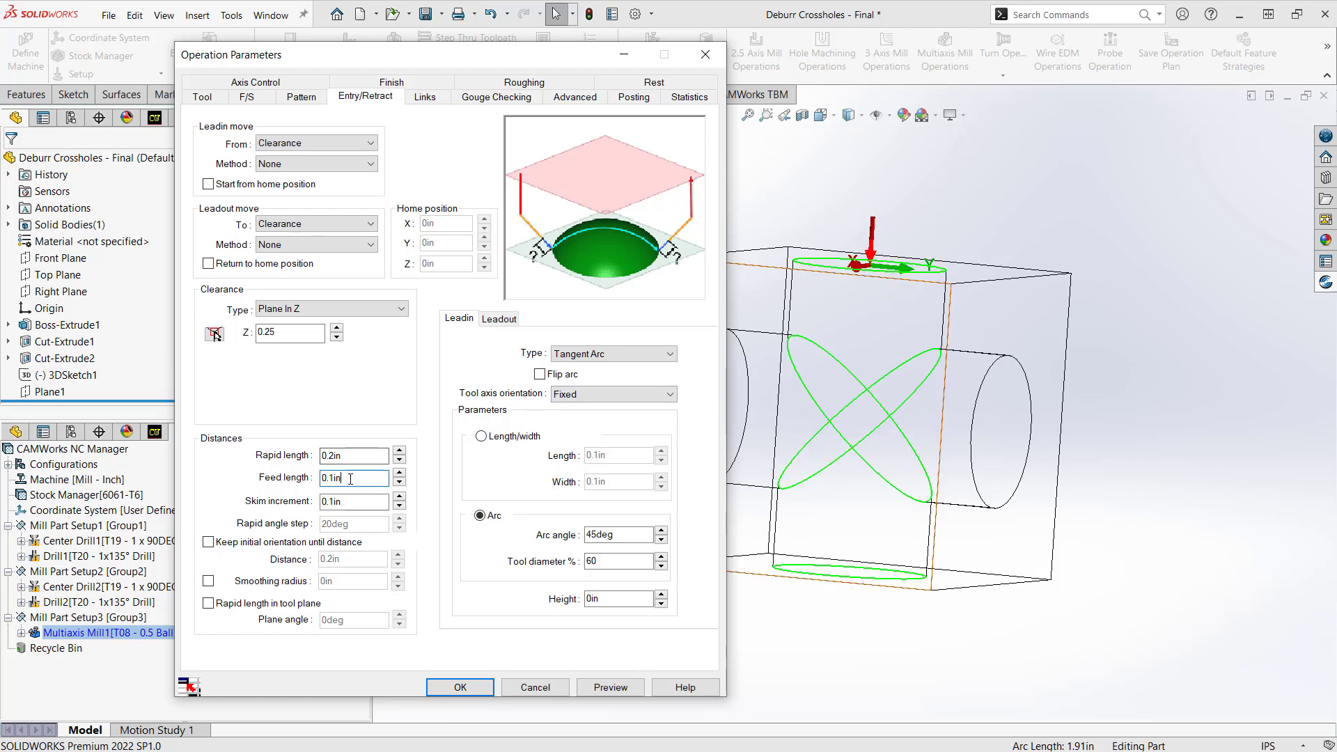
Change the feed length from 0.1in to 1.3
left_click_drag(342, 479, 308, 484)
type("1.3")
middle_click_drag(896, 342, 546, 334)
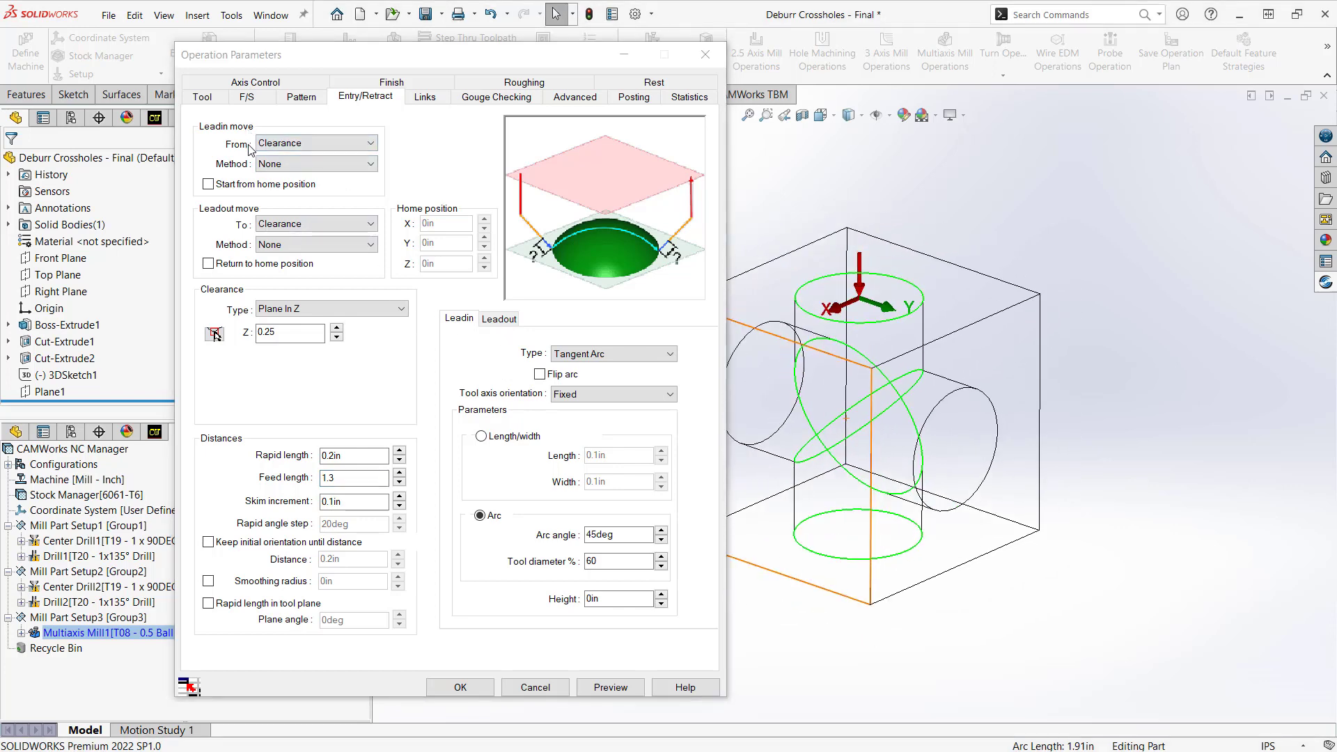
Turn on lead-in and lead-out, making the lead-in an Orthogonal Line of length .5
left_click(298, 165)
left_click(301, 182)
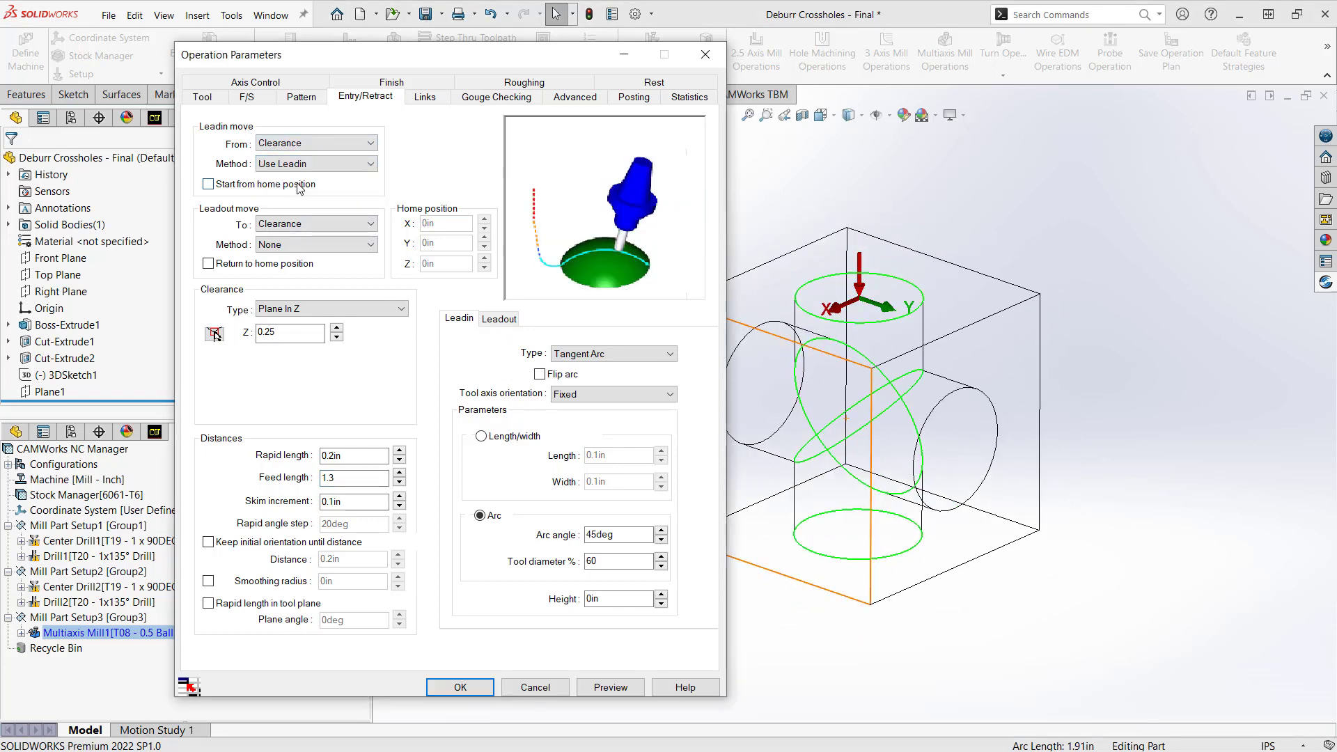
left_click(275, 245)
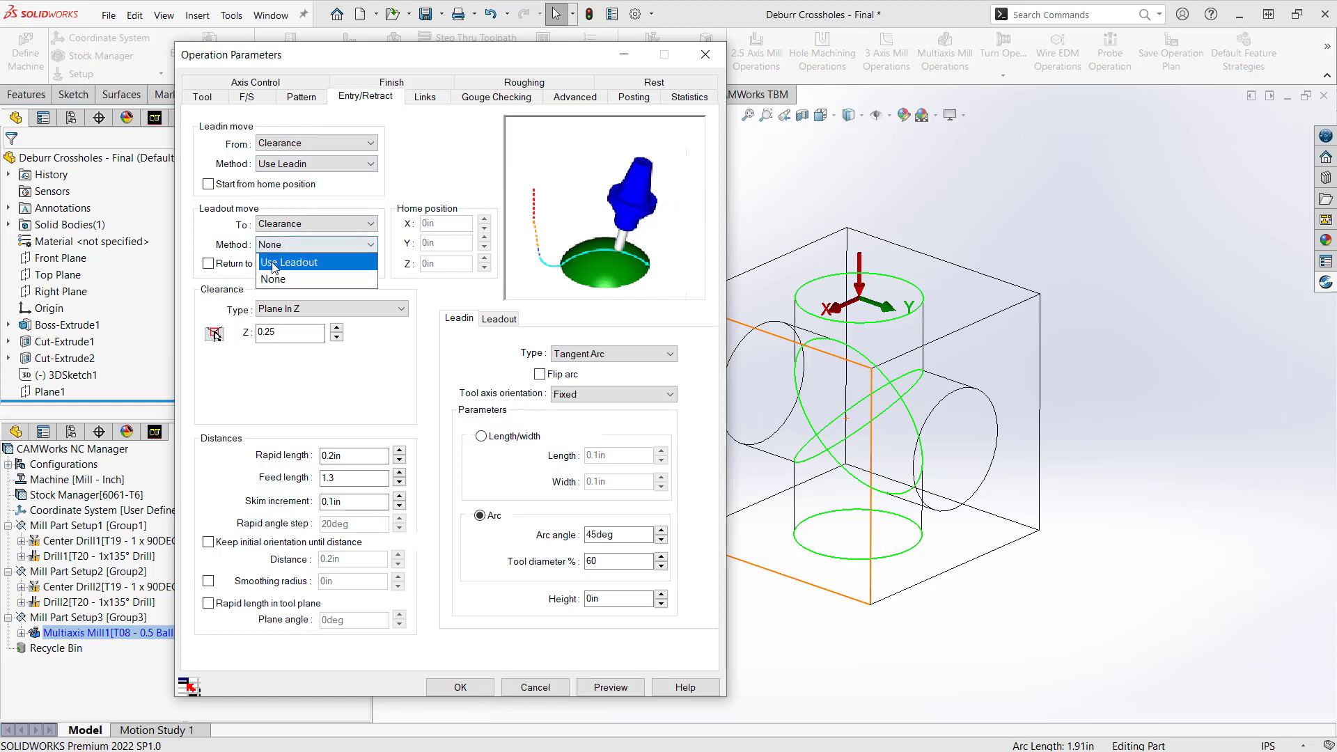
left_click(273, 265)
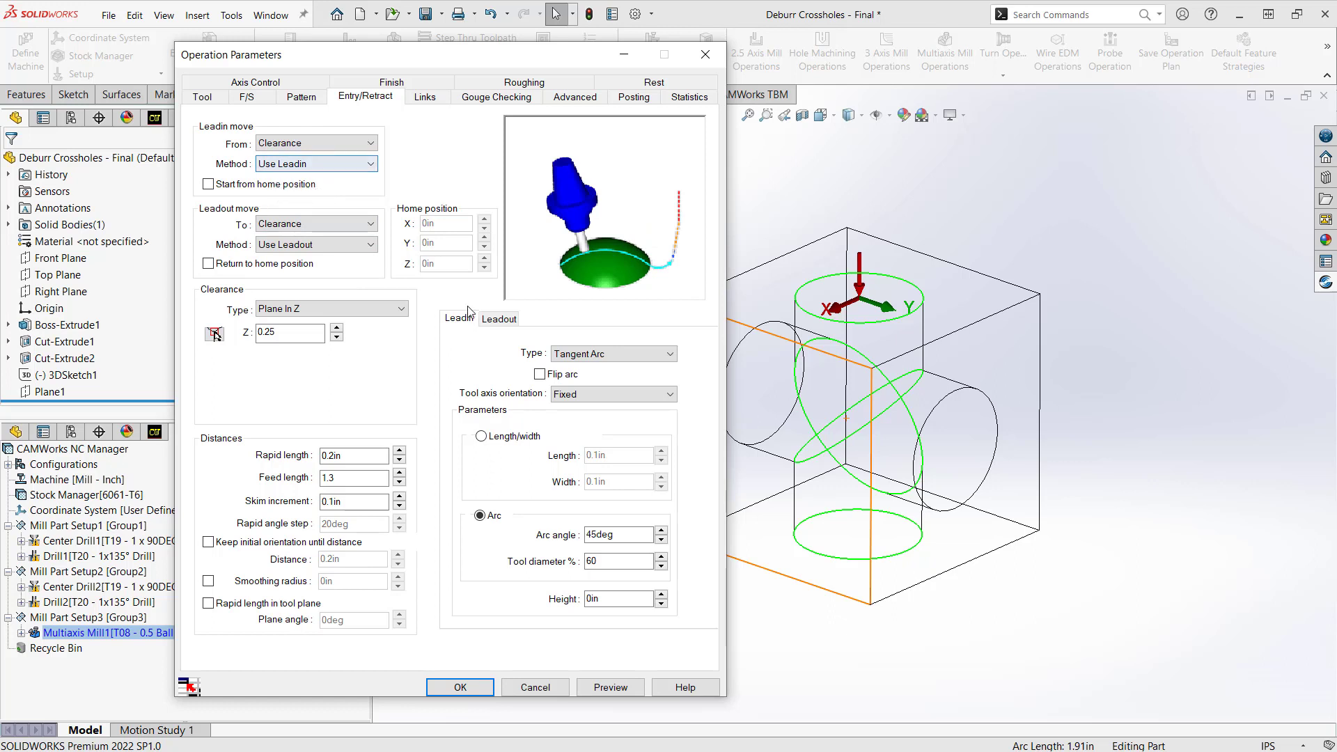
left_click(644, 355)
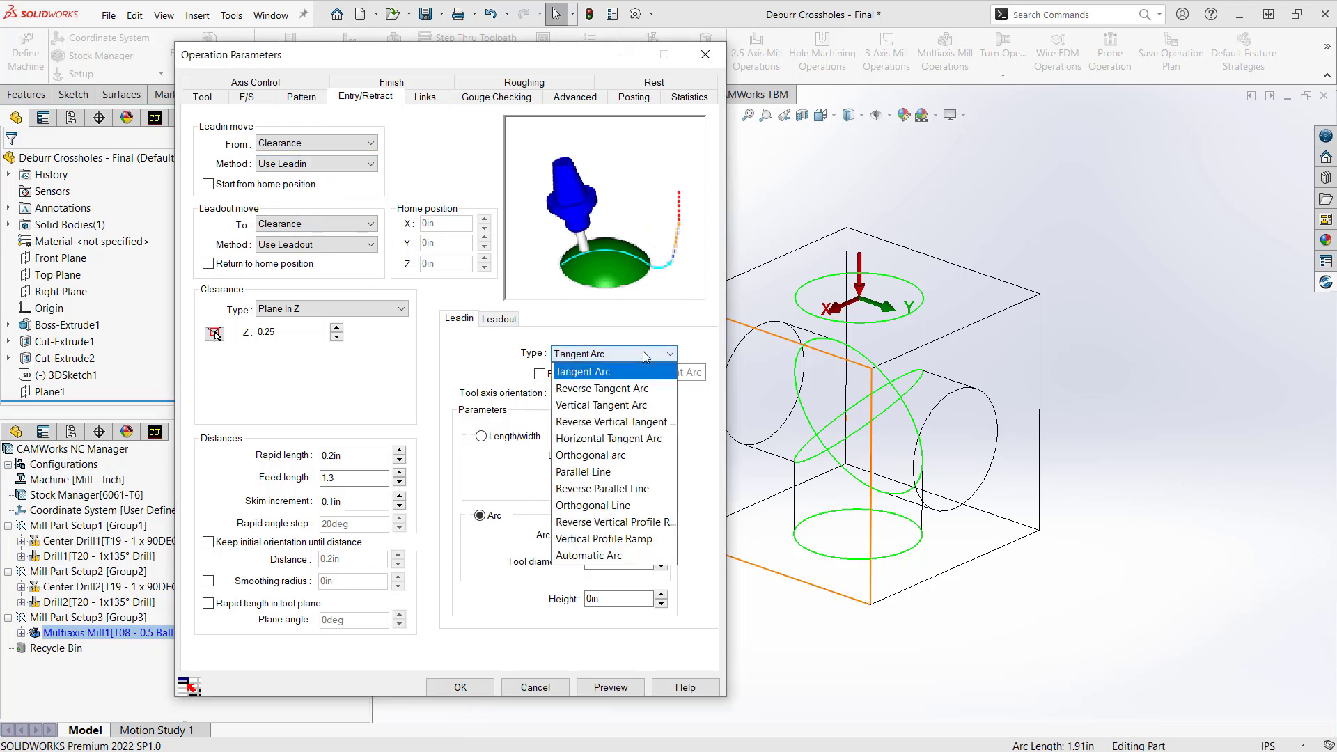
left_click(605, 507)
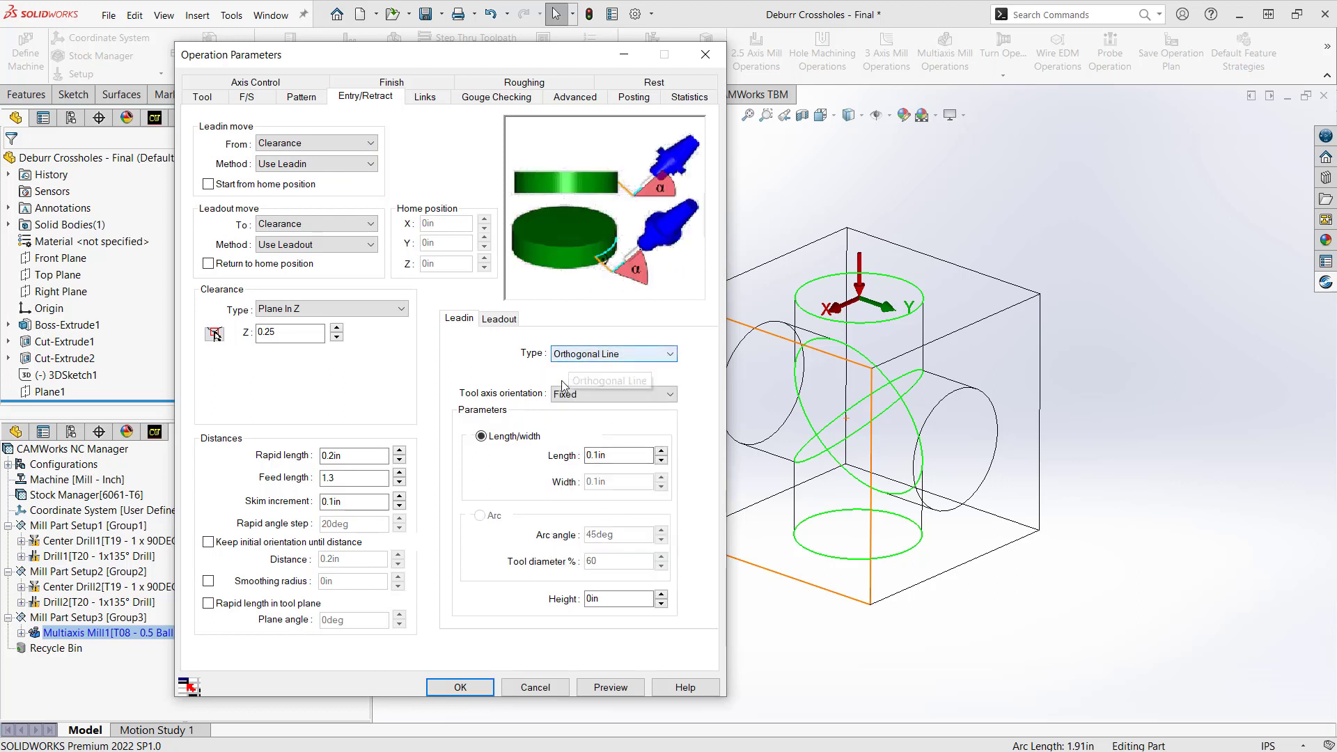
double_click(602, 455)
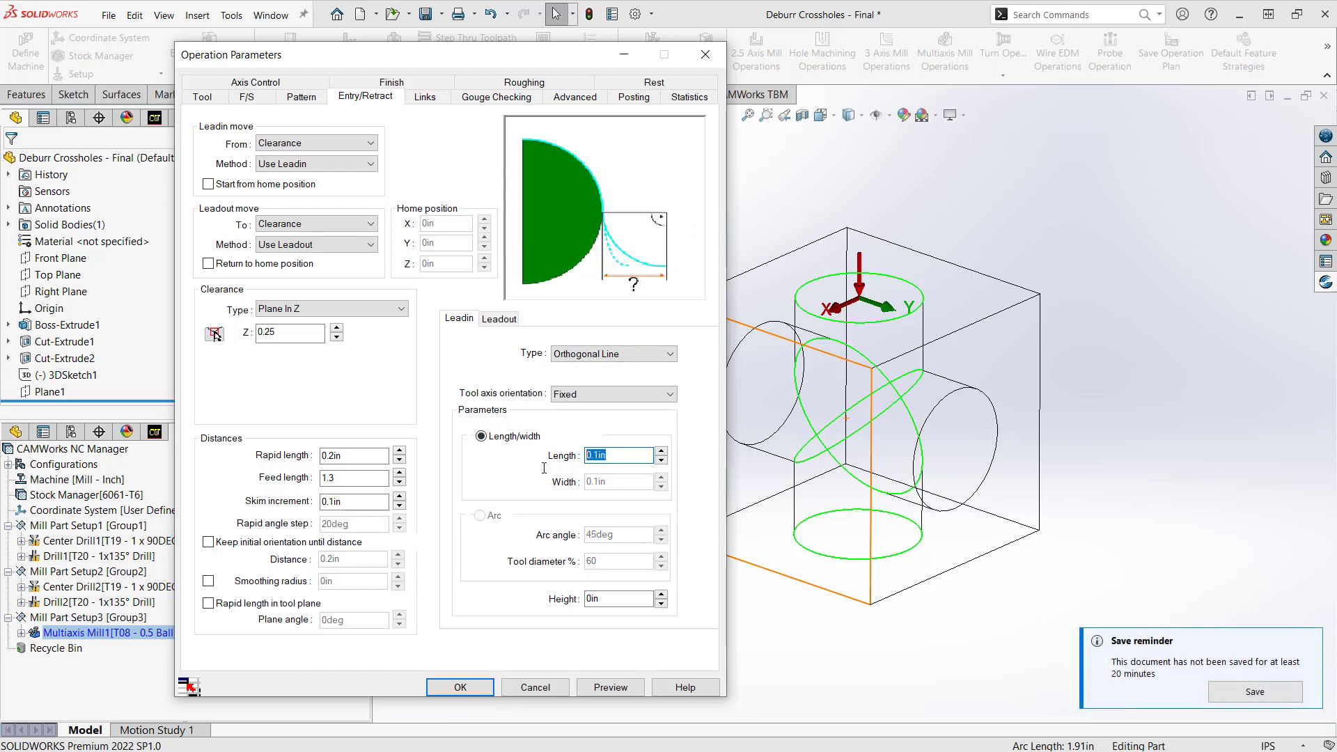
type("0.5")
type("5")
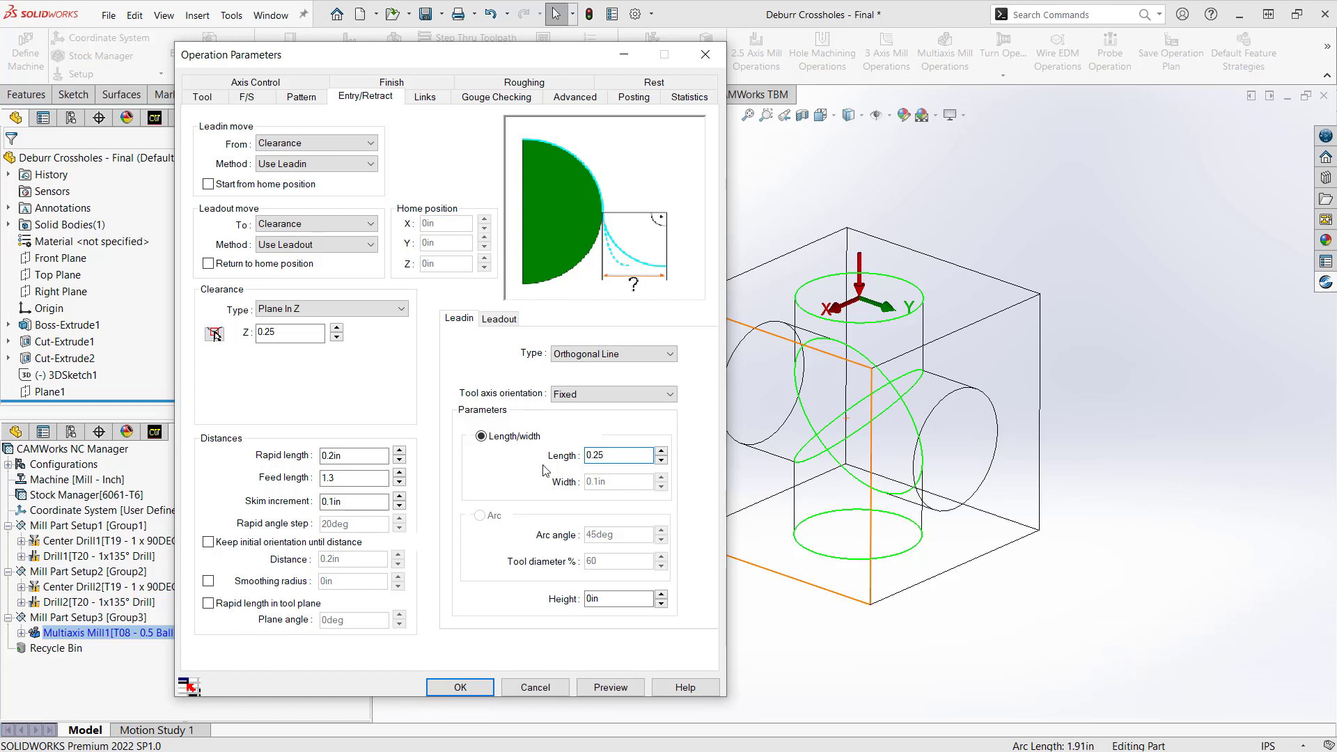
Make the lead-out an Orthogonal Line of length .5 and recheck the lead-in length
left_click(499, 319)
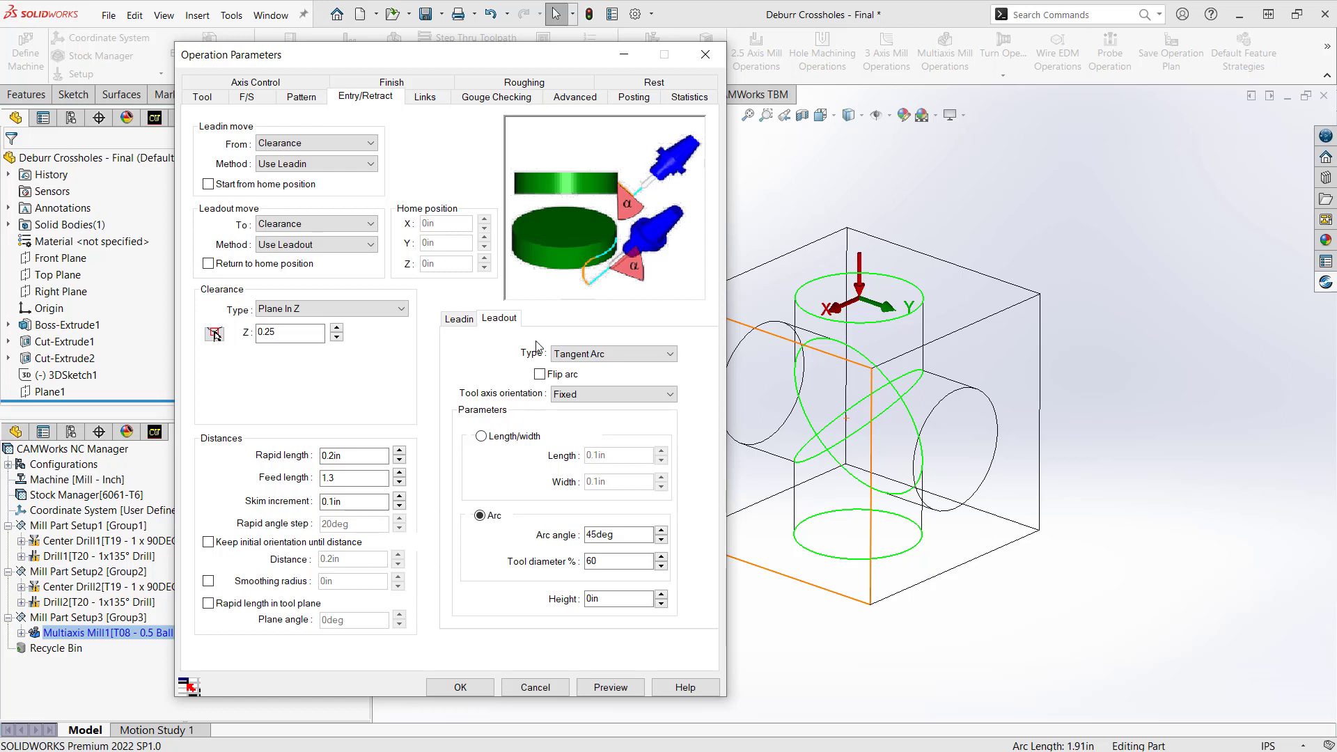
left_click(593, 355)
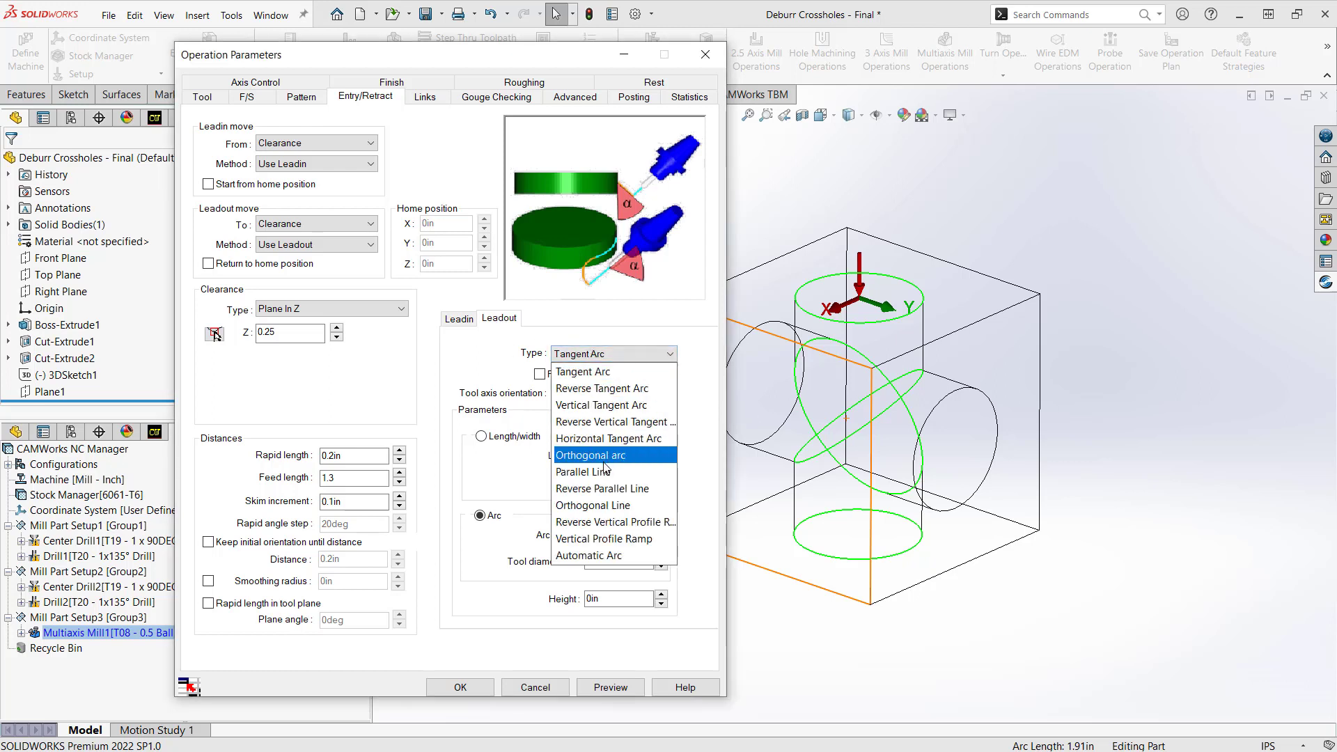
left_click(608, 506)
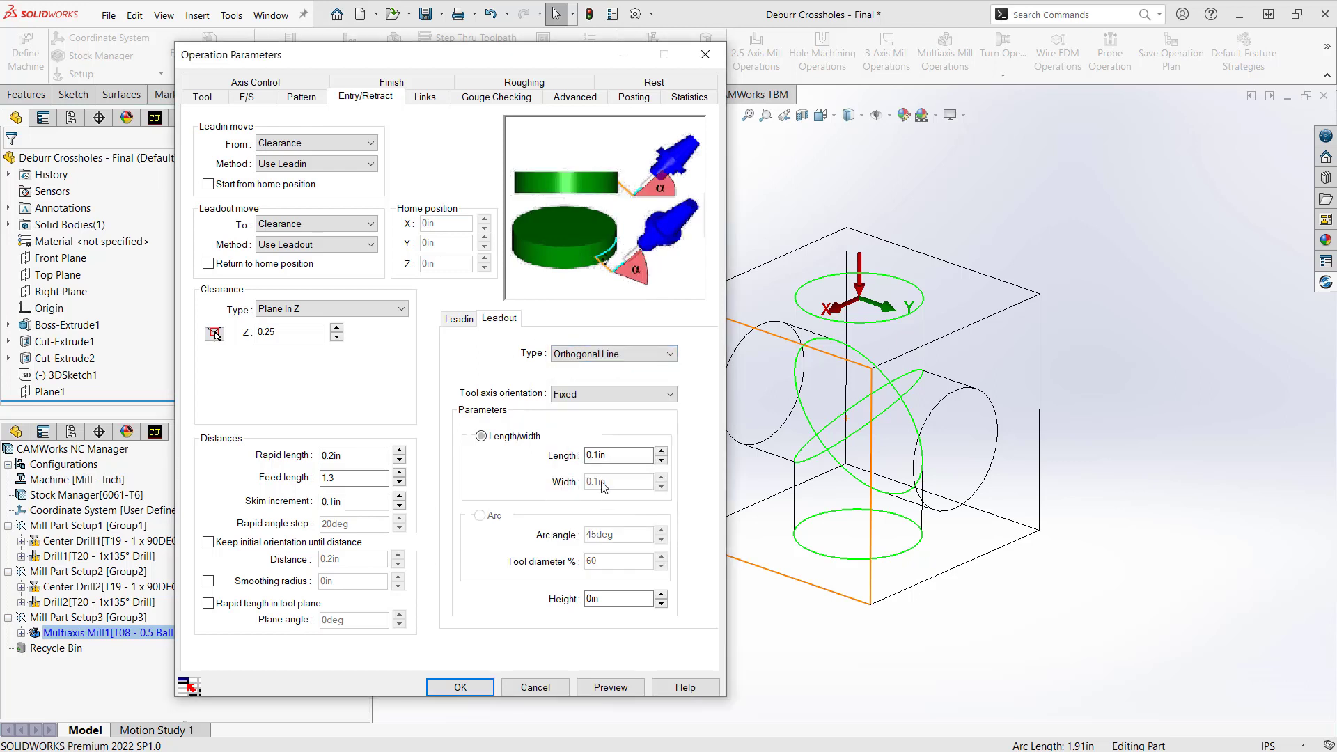
left_click(620, 459)
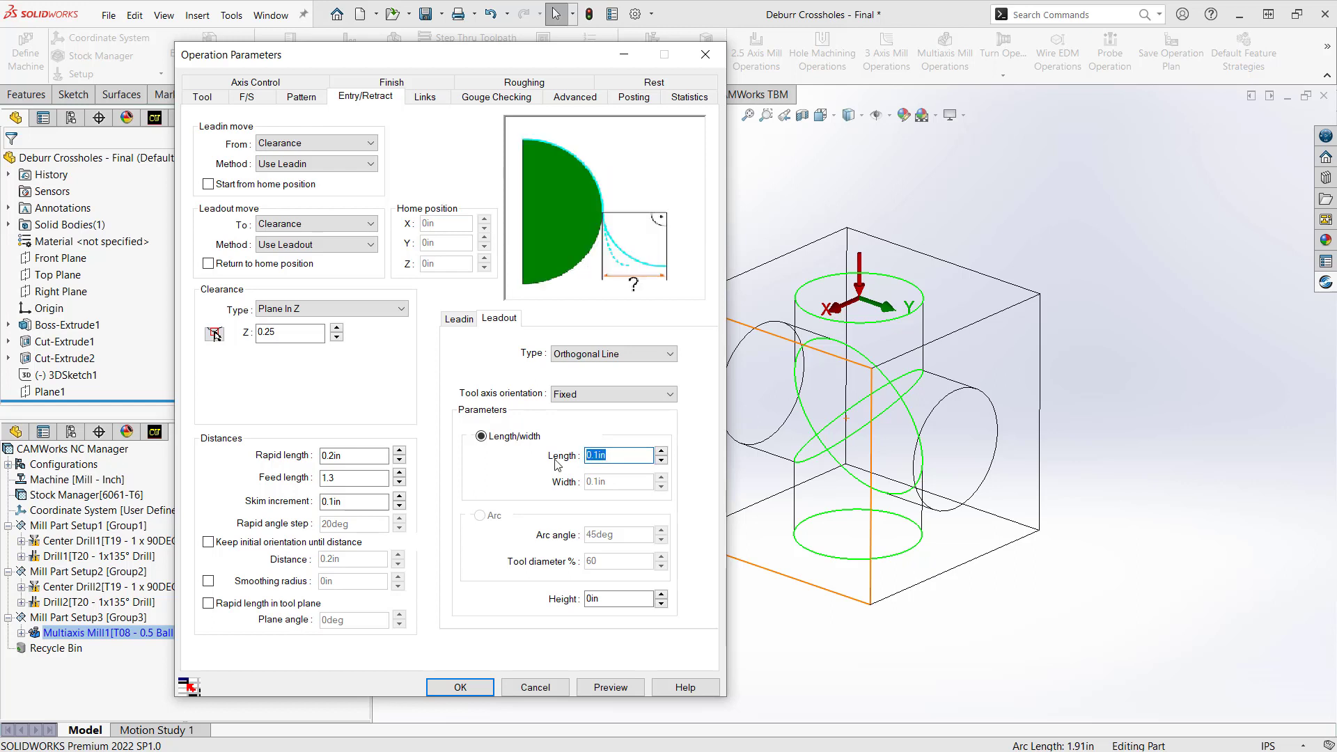
type(".5")
left_click(459, 319)
left_click(619, 456)
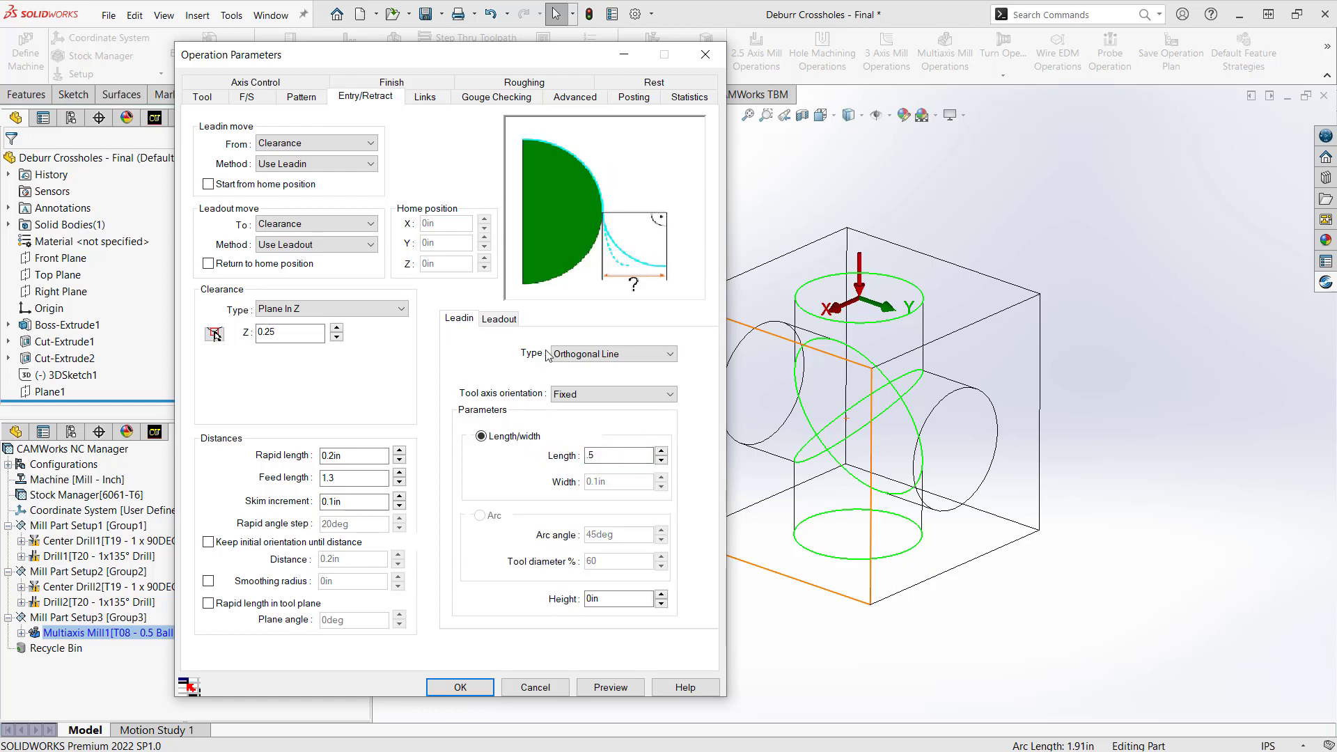
left_click(423, 98)
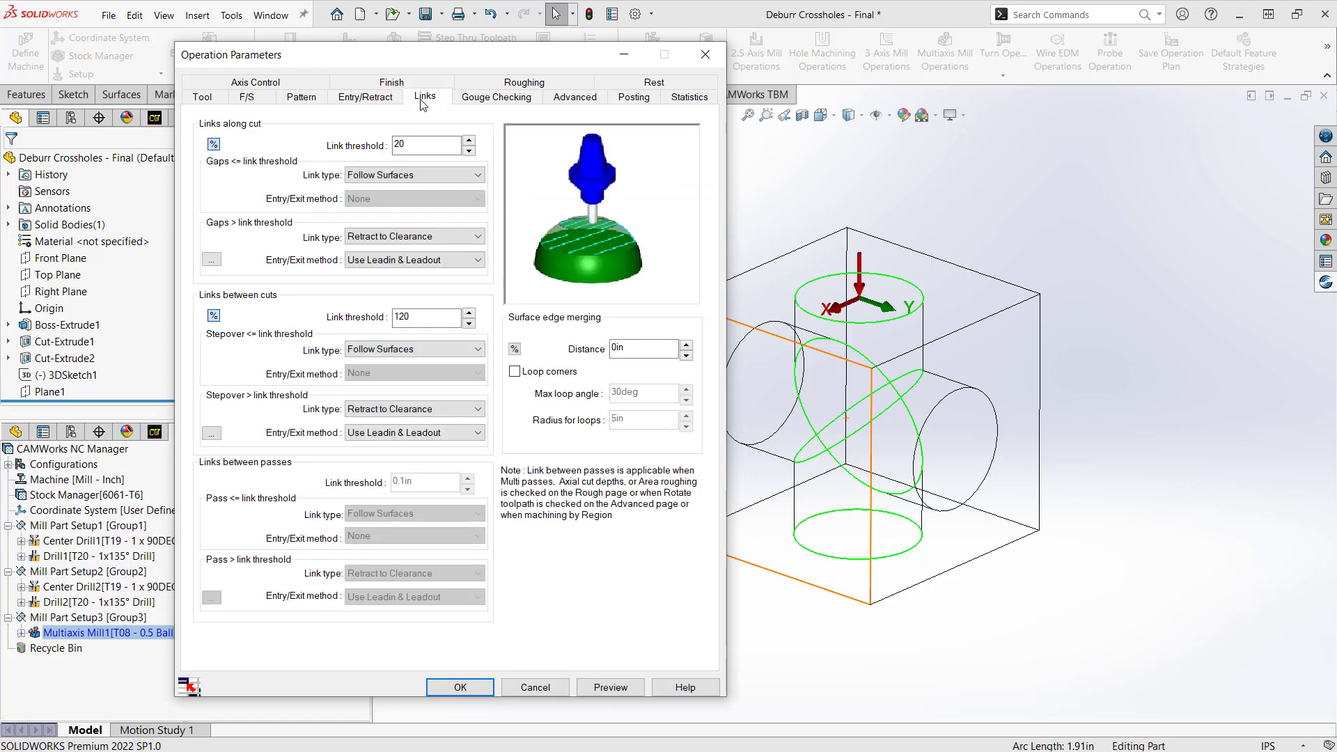
Make small and large gaps along the cut link Direct, with entry/exit method None
left_click(390, 174)
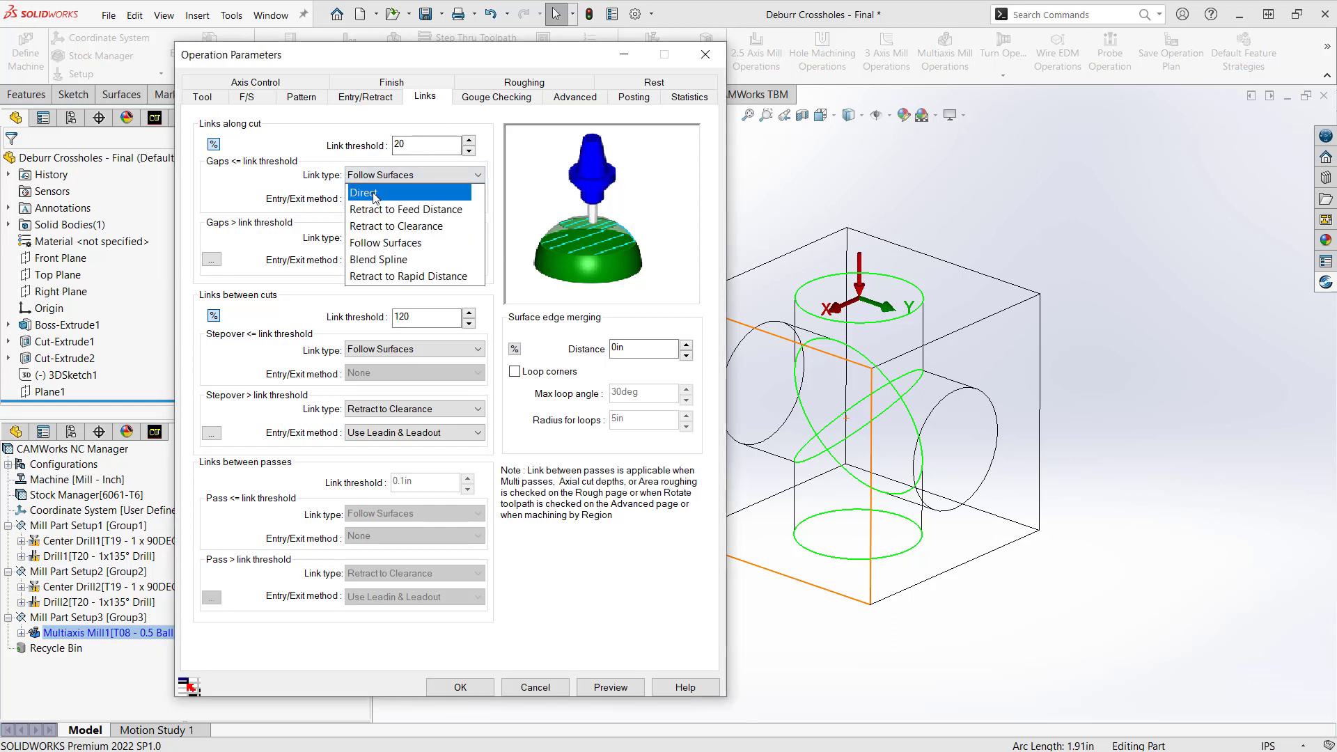
left_click(374, 193)
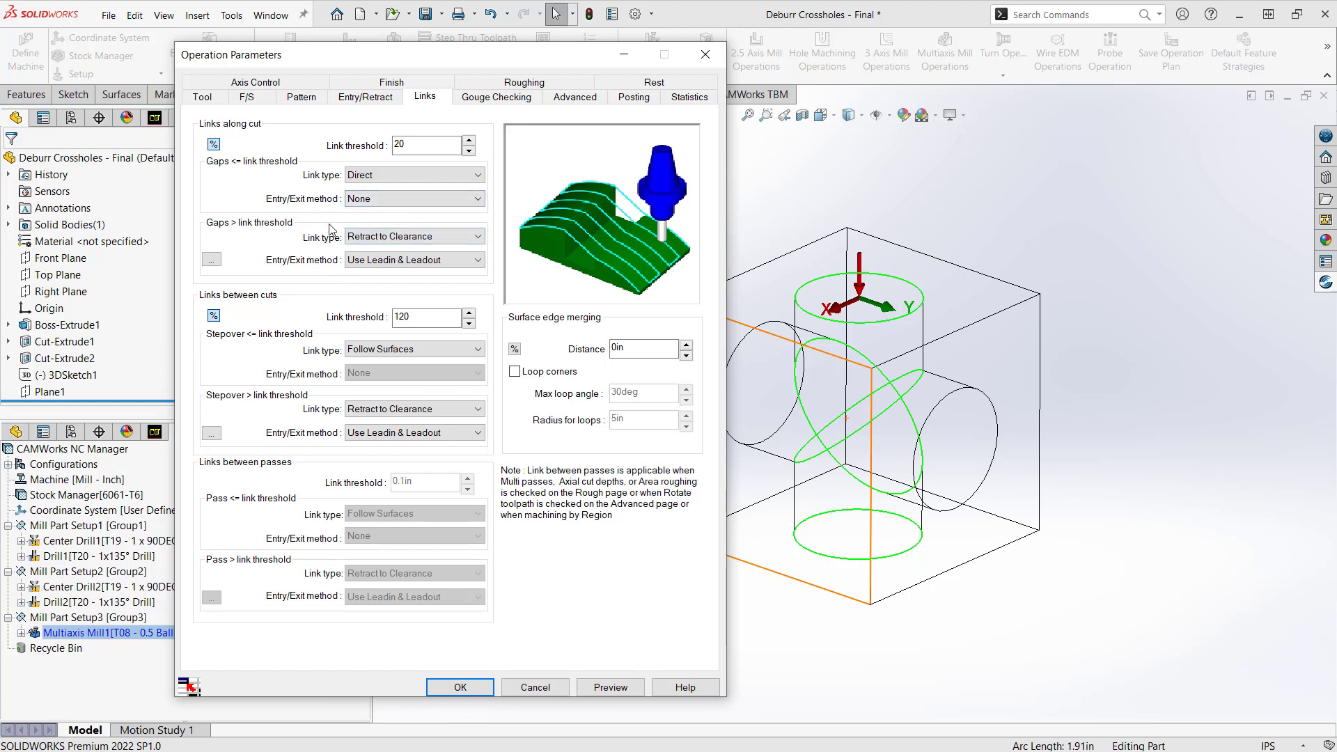
left_click(388, 237)
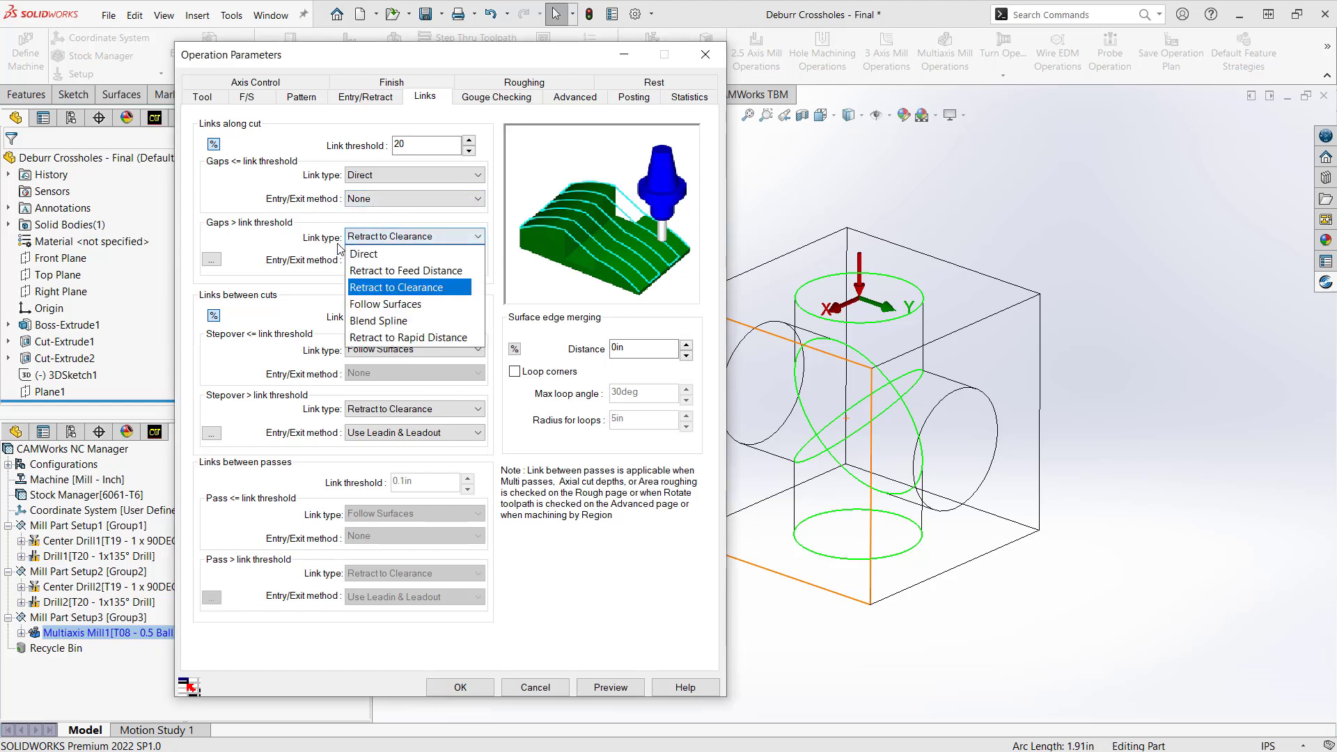
left_click(363, 255)
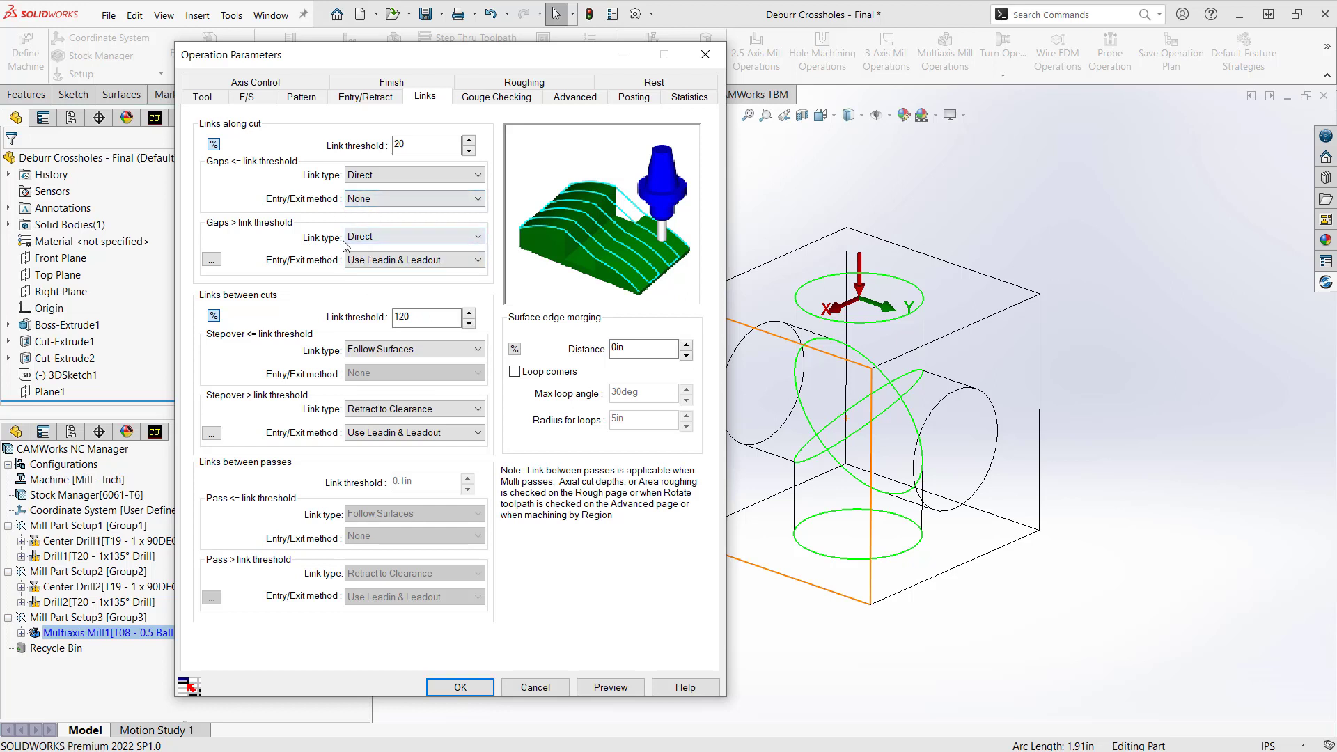
left_click(376, 260)
left_click(380, 326)
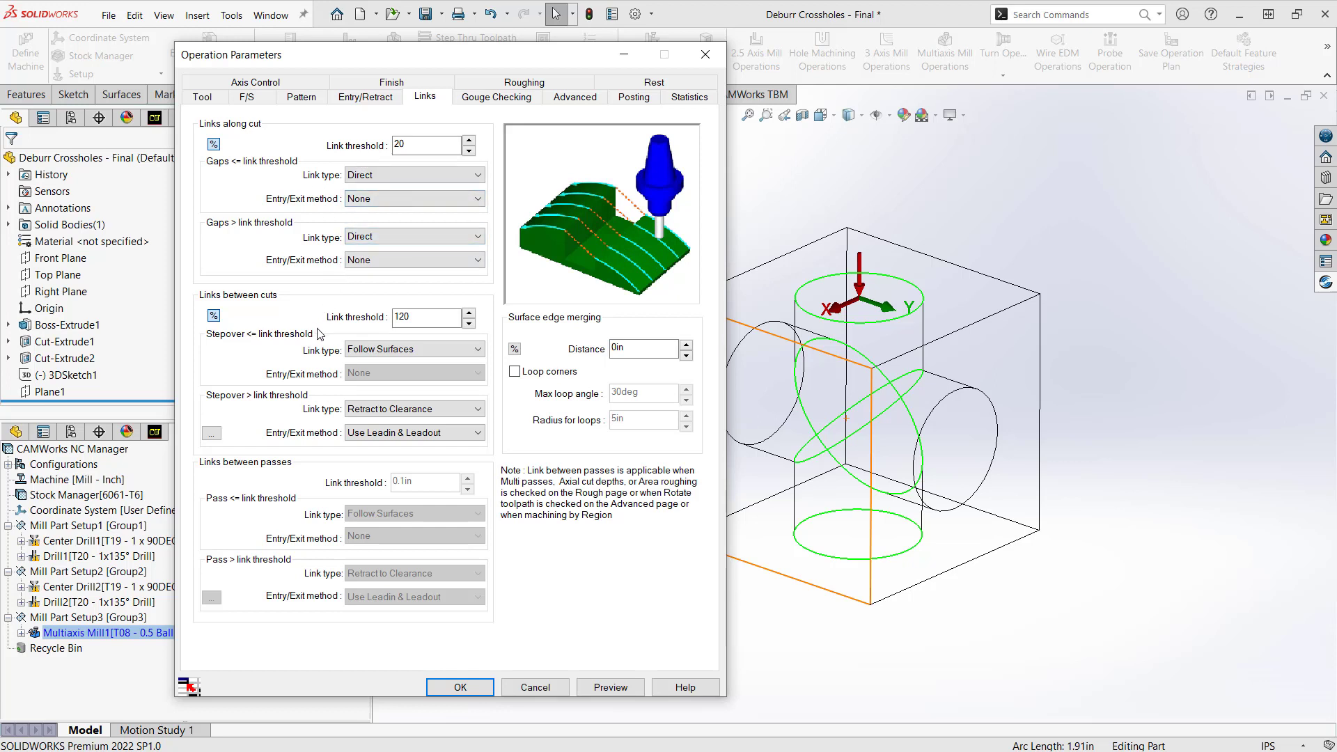
Make small and large stepovers between cuts link Direct, with entry/exit method None
left_click(381, 352)
left_click(380, 364)
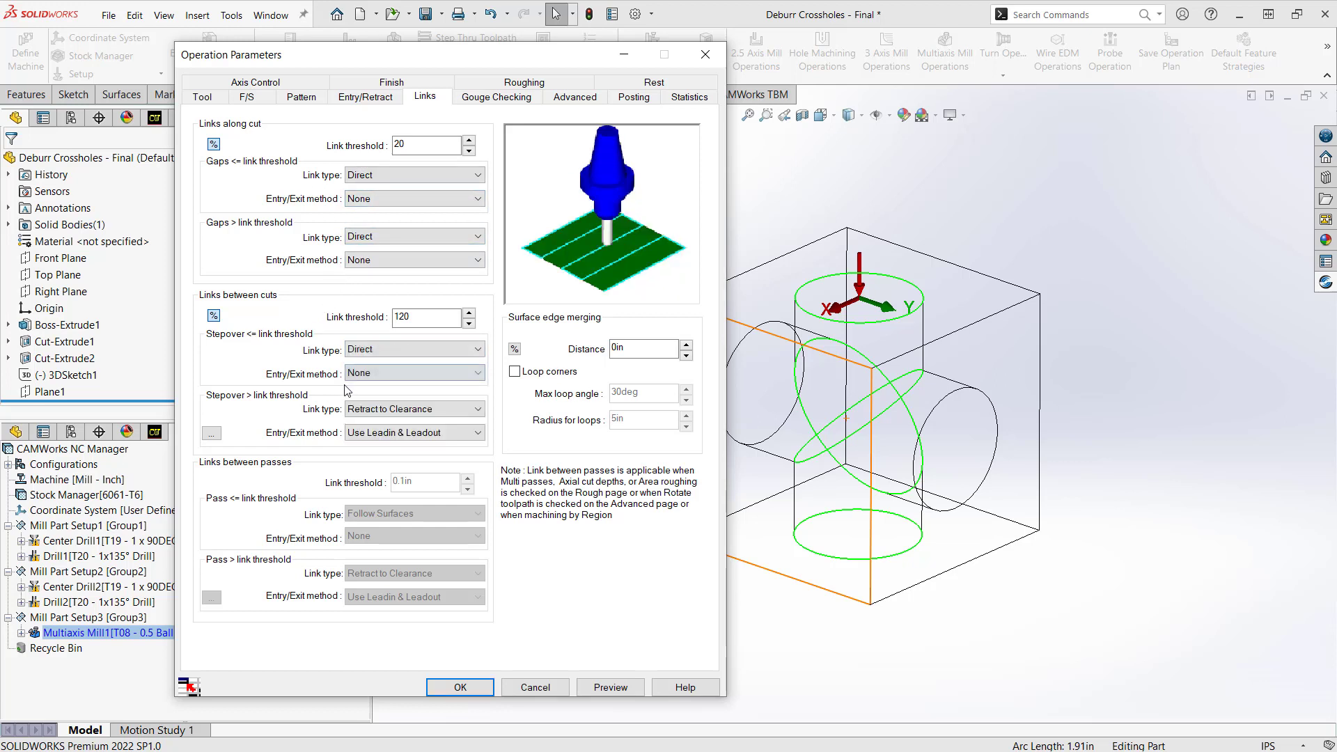
left_click(368, 411)
left_click(371, 425)
left_click(379, 432)
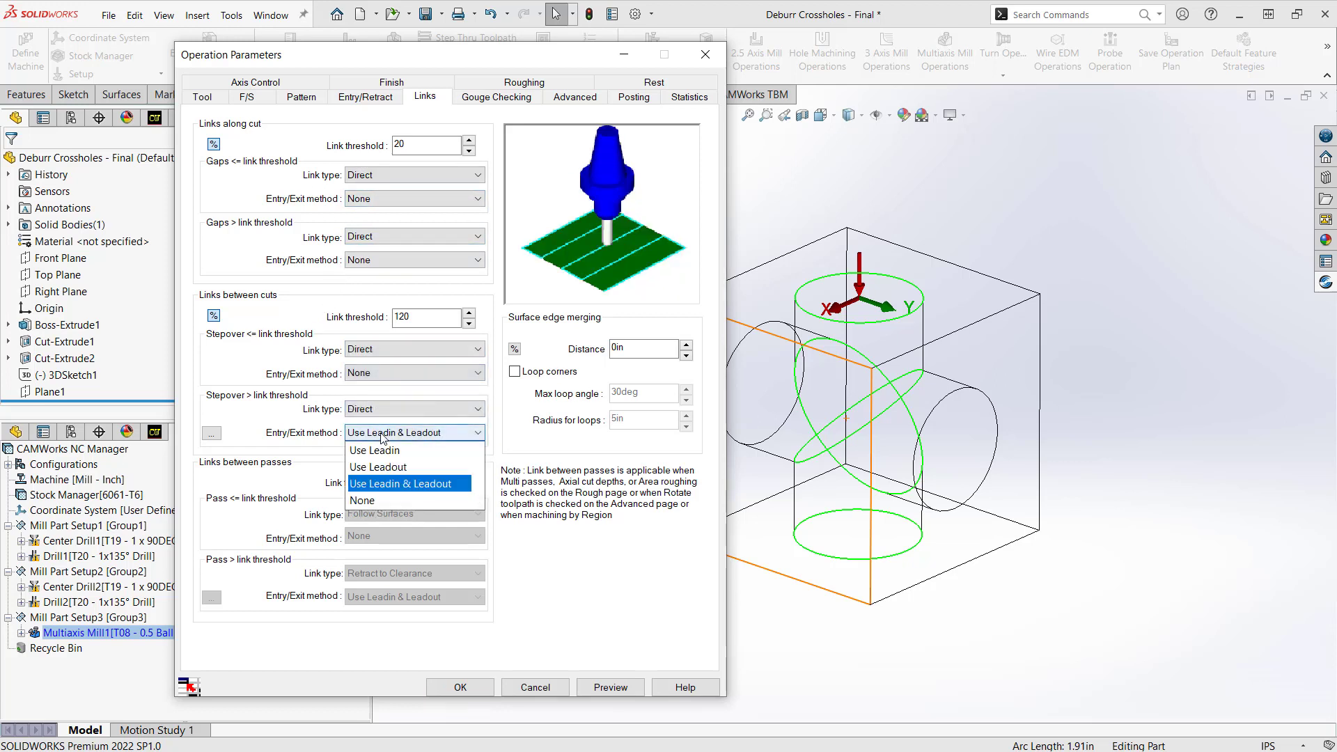
left_click(371, 500)
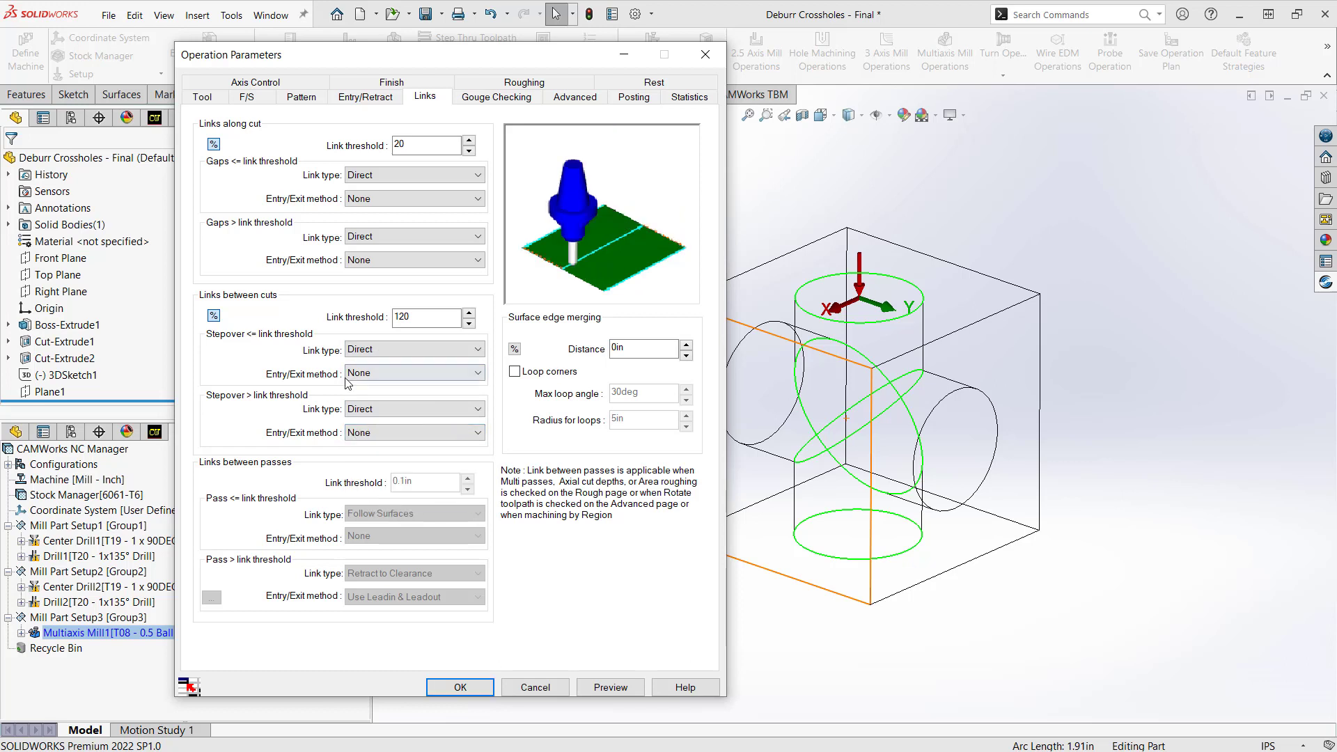
Apply gouge checking to the holder, shank, non-cutting portion and flute
left_click(477, 100)
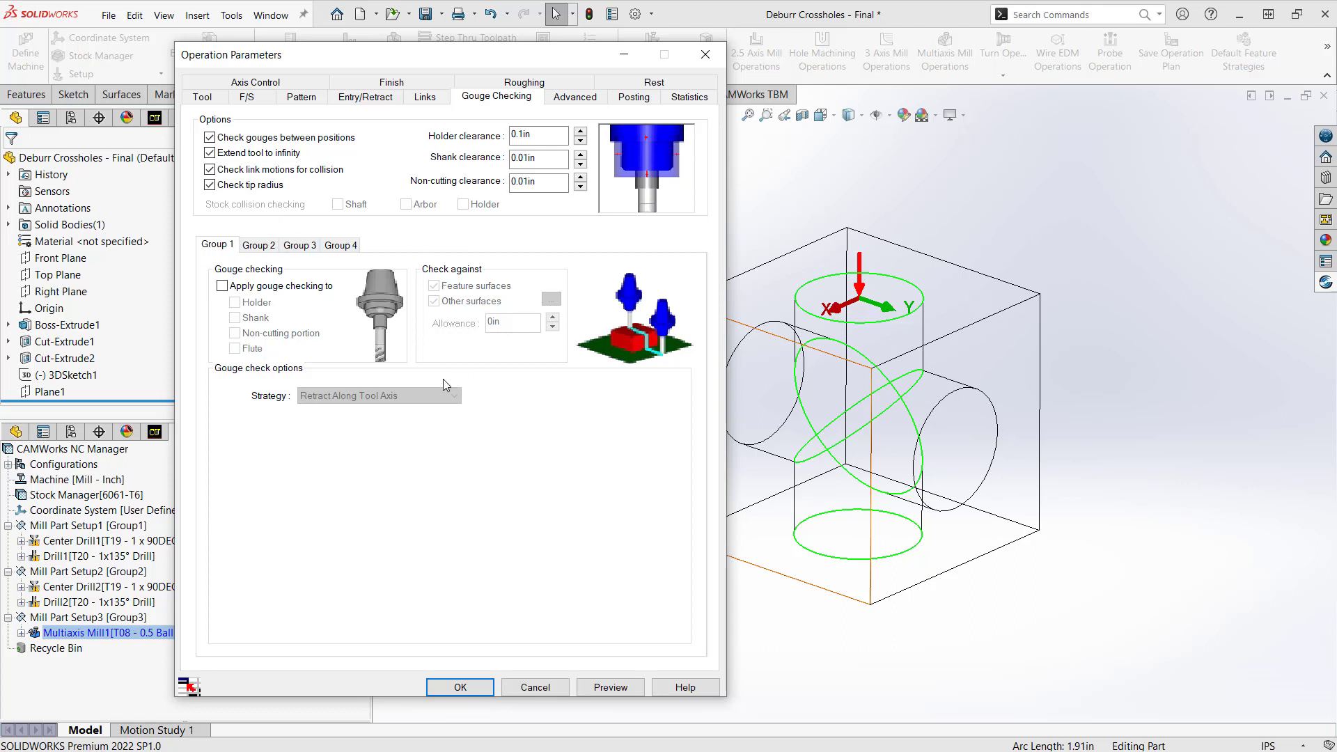
left_click(222, 287)
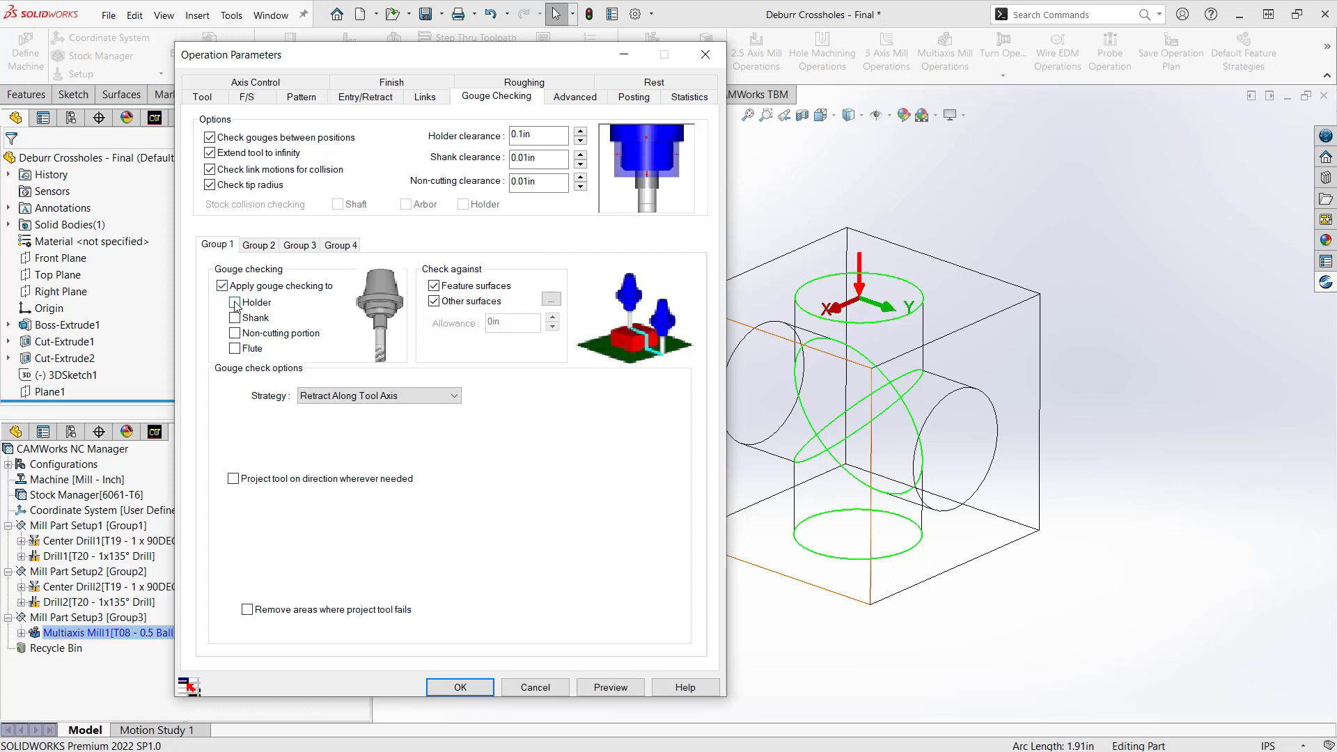
left_click(235, 302)
left_click(237, 318)
left_click(235, 334)
left_click(235, 349)
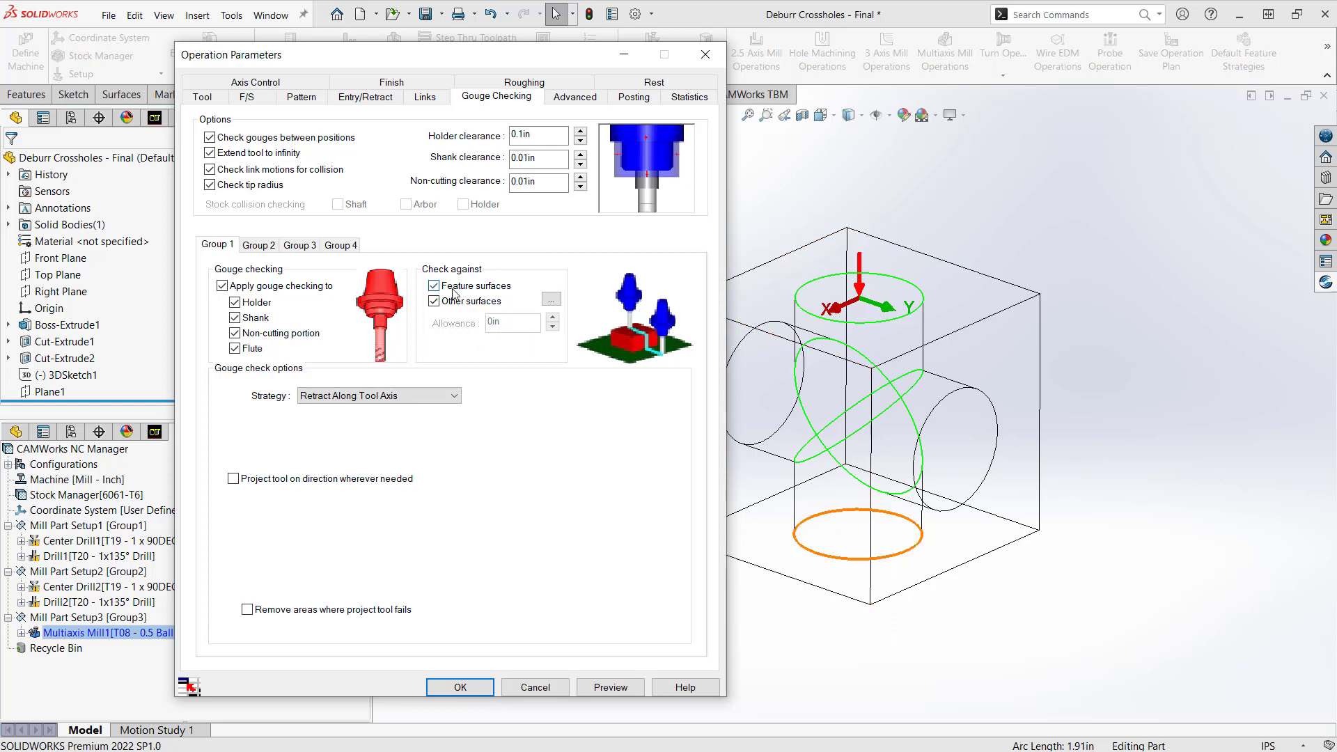
Add Multi Surface Feature2 [Avoid] as an other surface to check the tool against
left_click(551, 300)
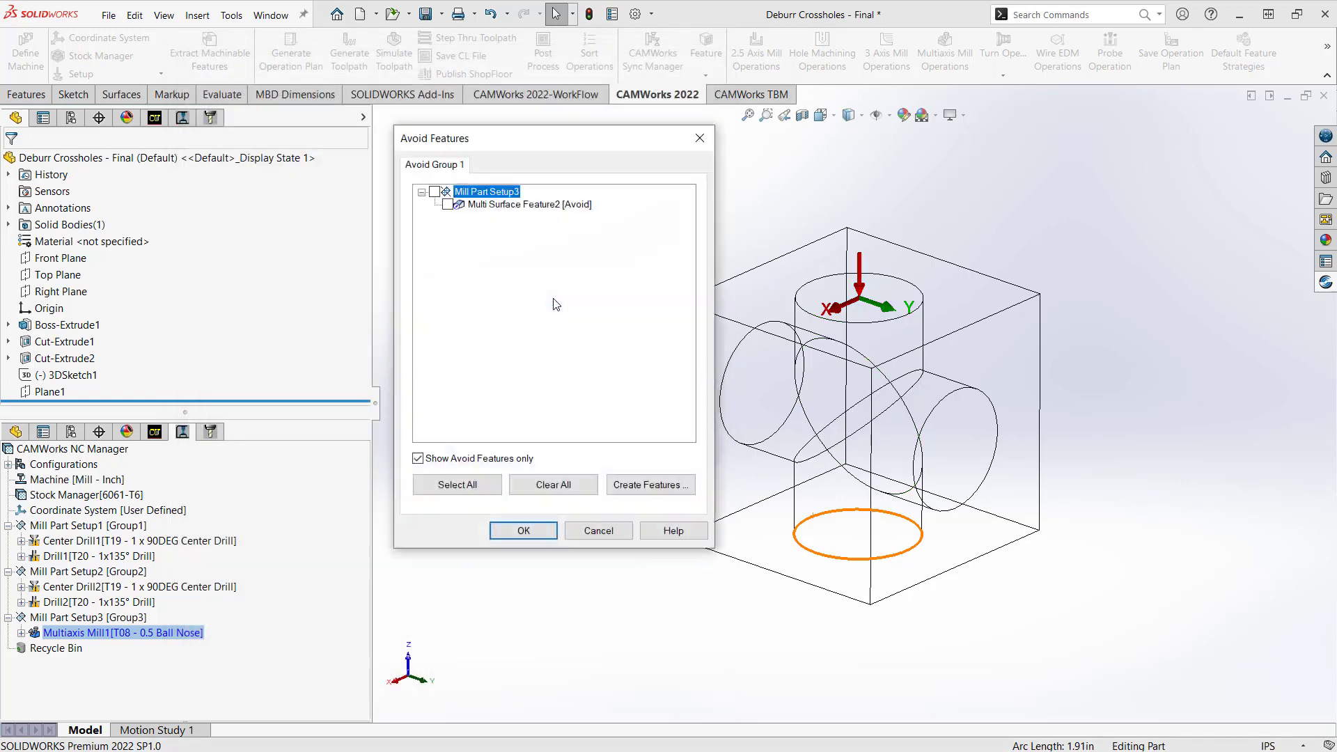
left_click(447, 204)
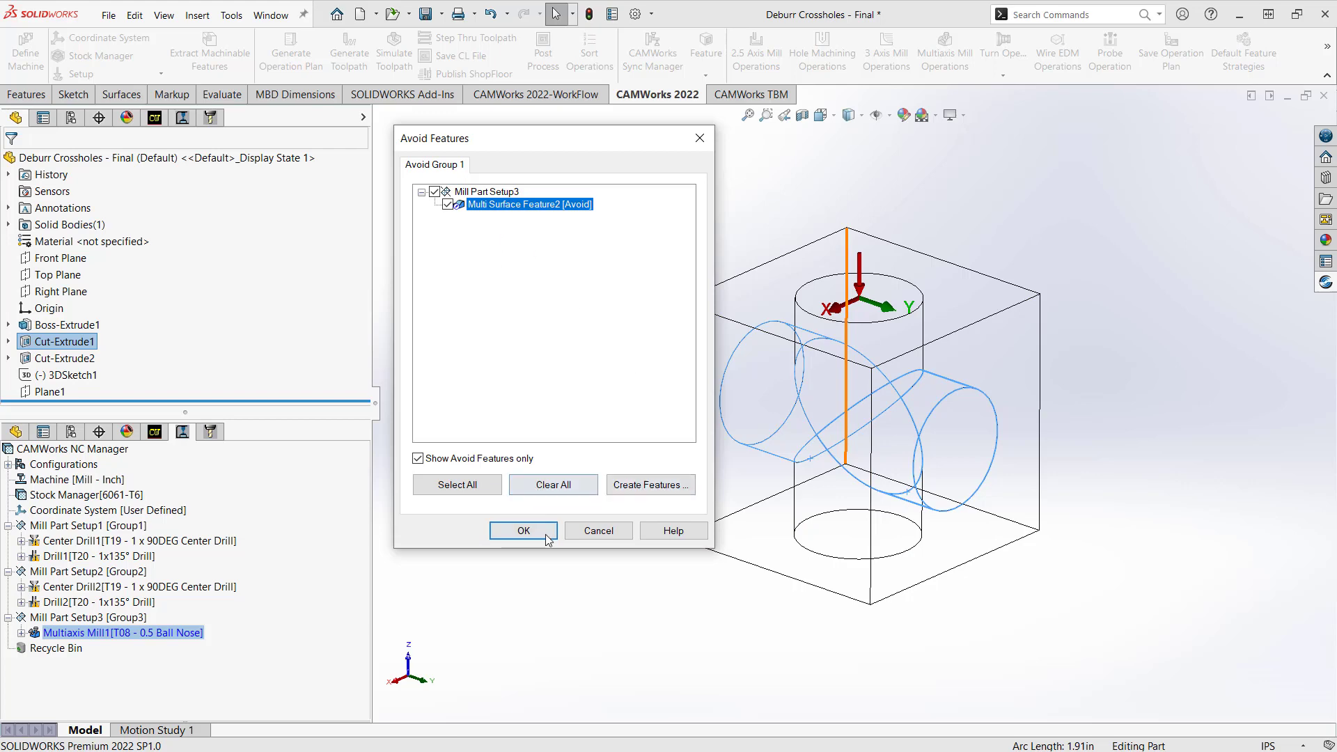
left_click(521, 531)
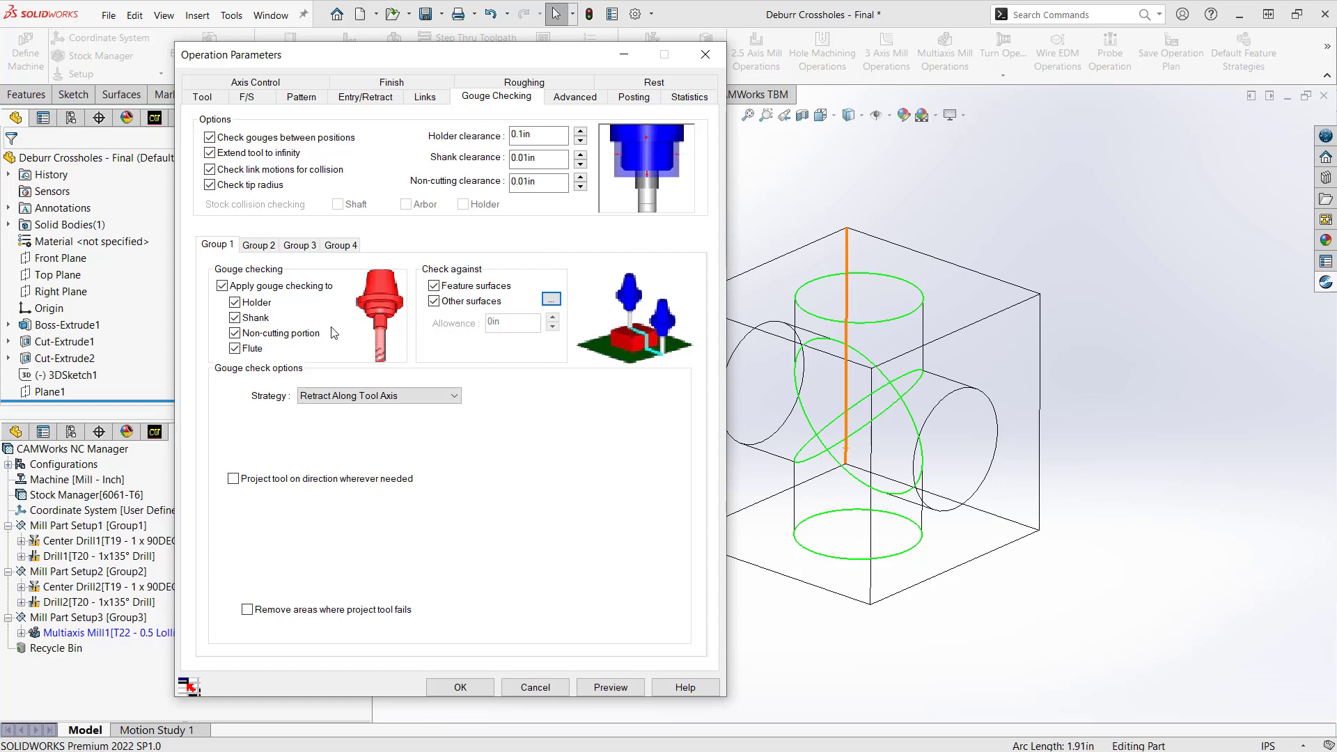
Set the gouge-check strategy to Move Tool Away, retracting along the surface normal
left_click(390, 395)
left_click(358, 425)
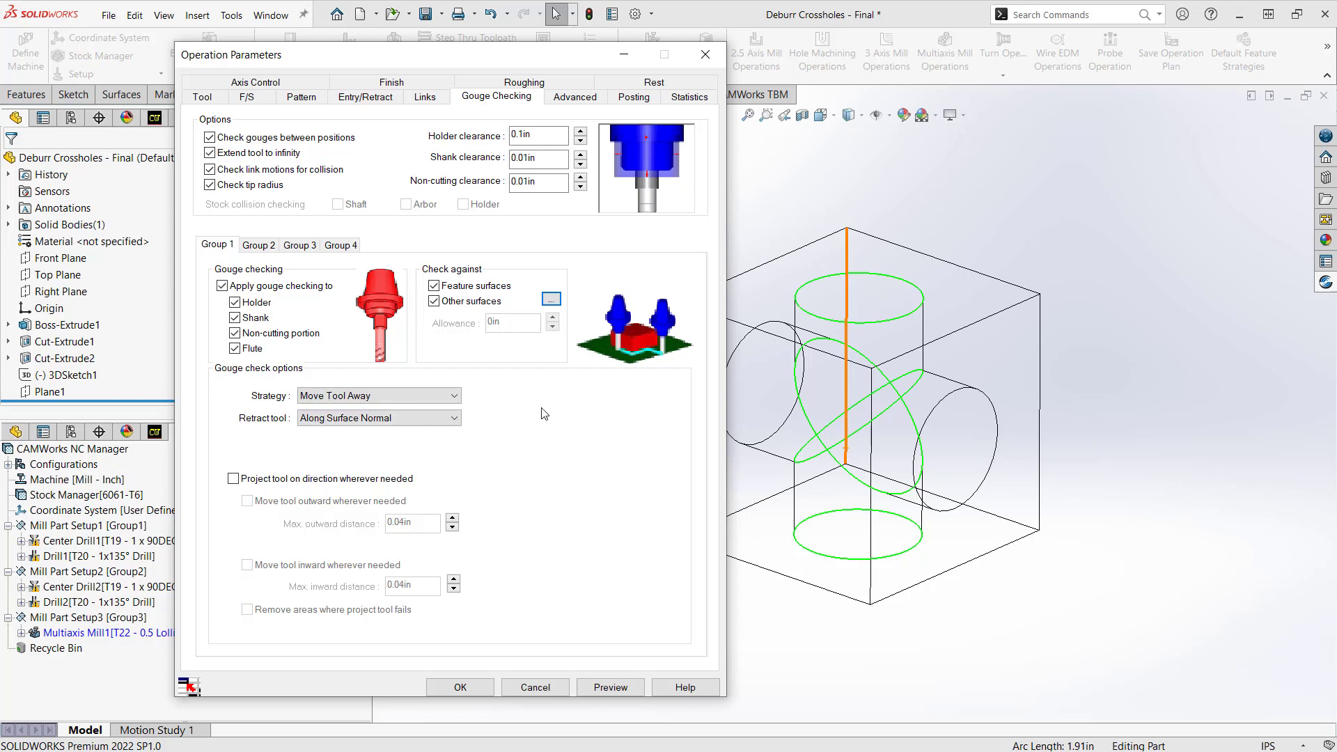
left_click(240, 84)
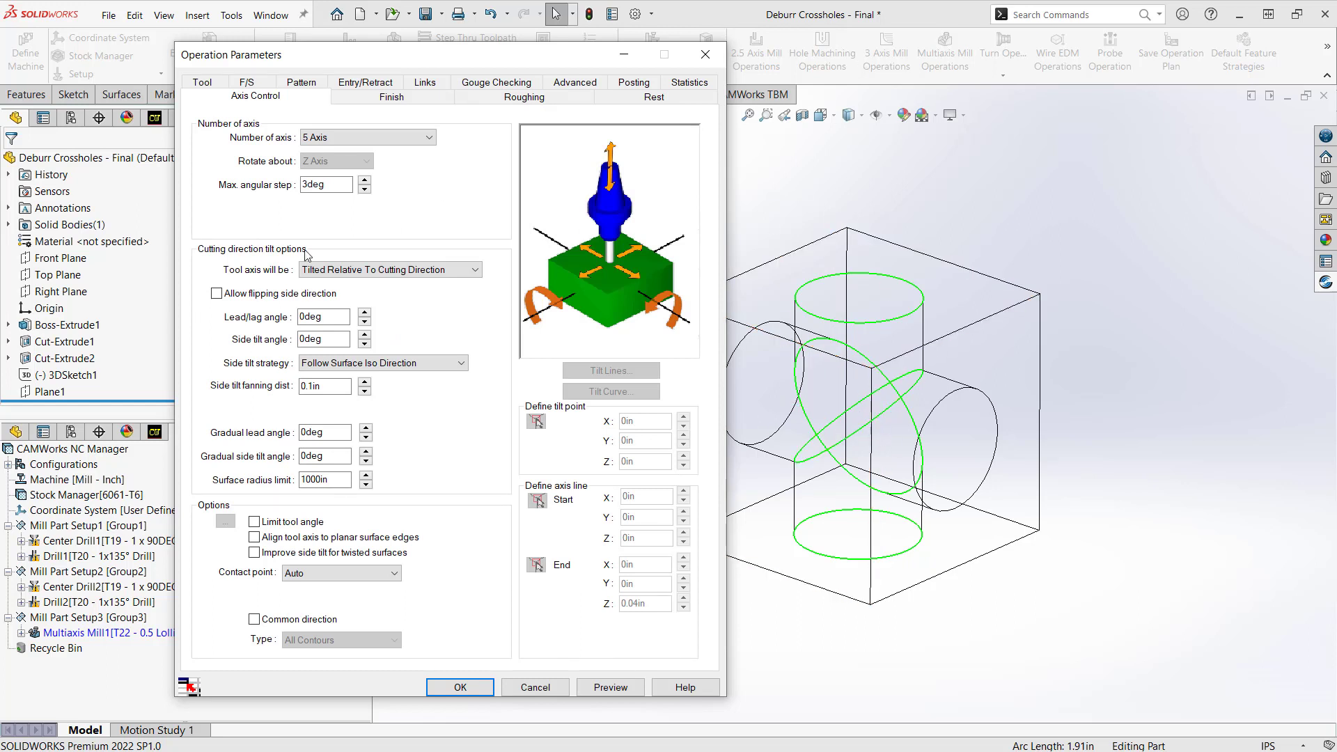
Limit Multiaxis Mill1 to 3 Axis and preview its toolpath around the cross-hole intersections
left_click(428, 138)
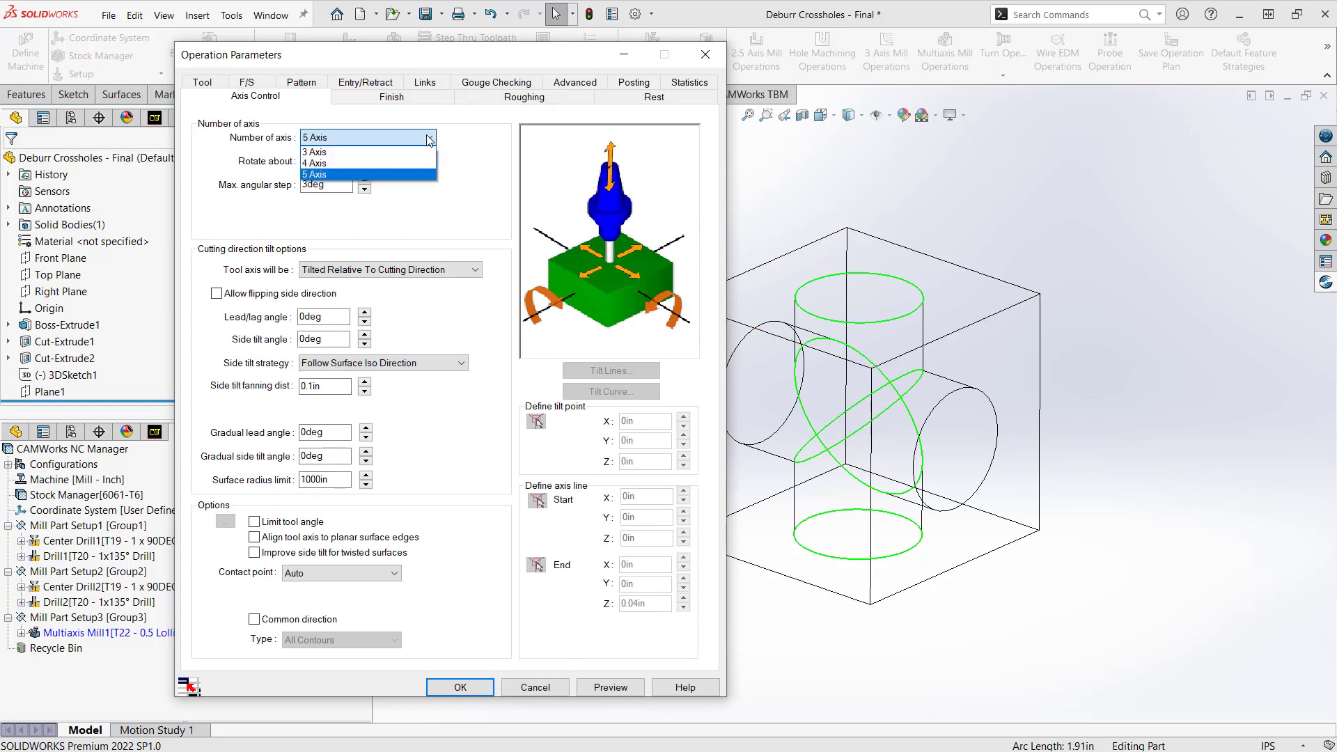
left_click(395, 151)
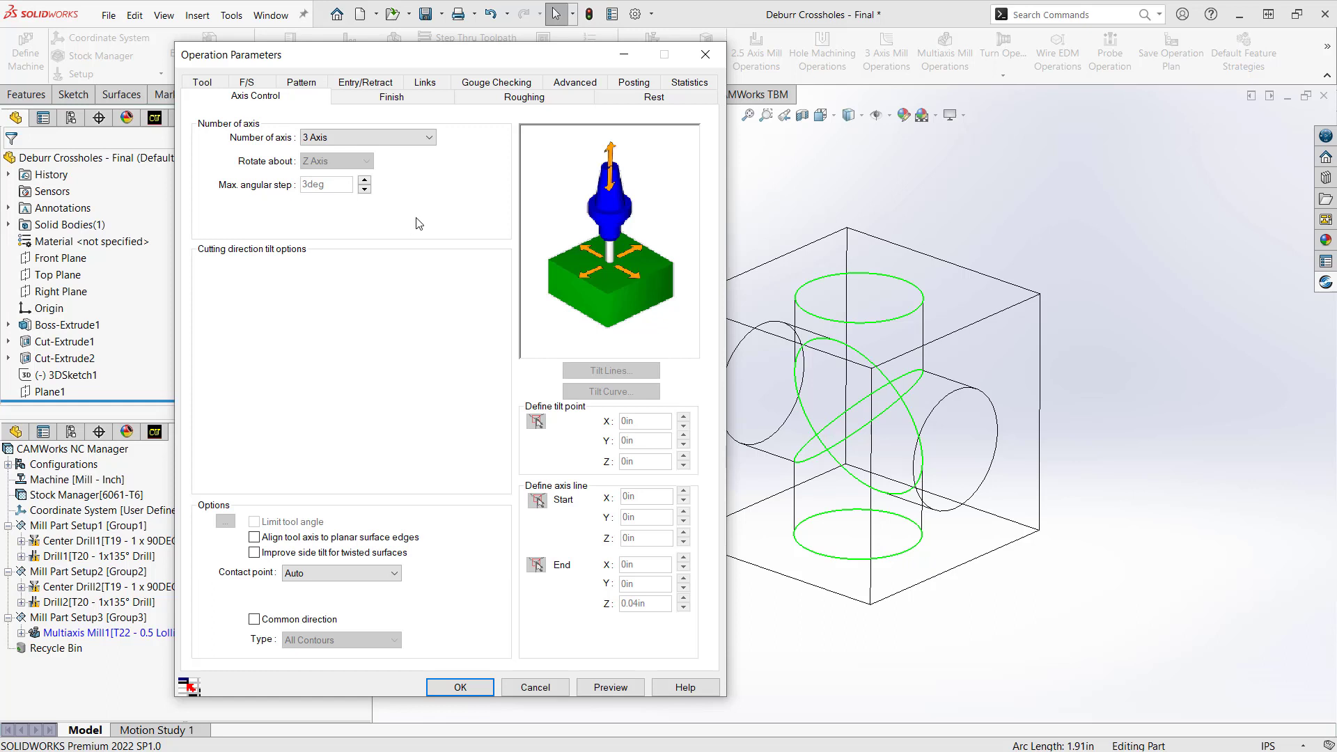
left_click(418, 97)
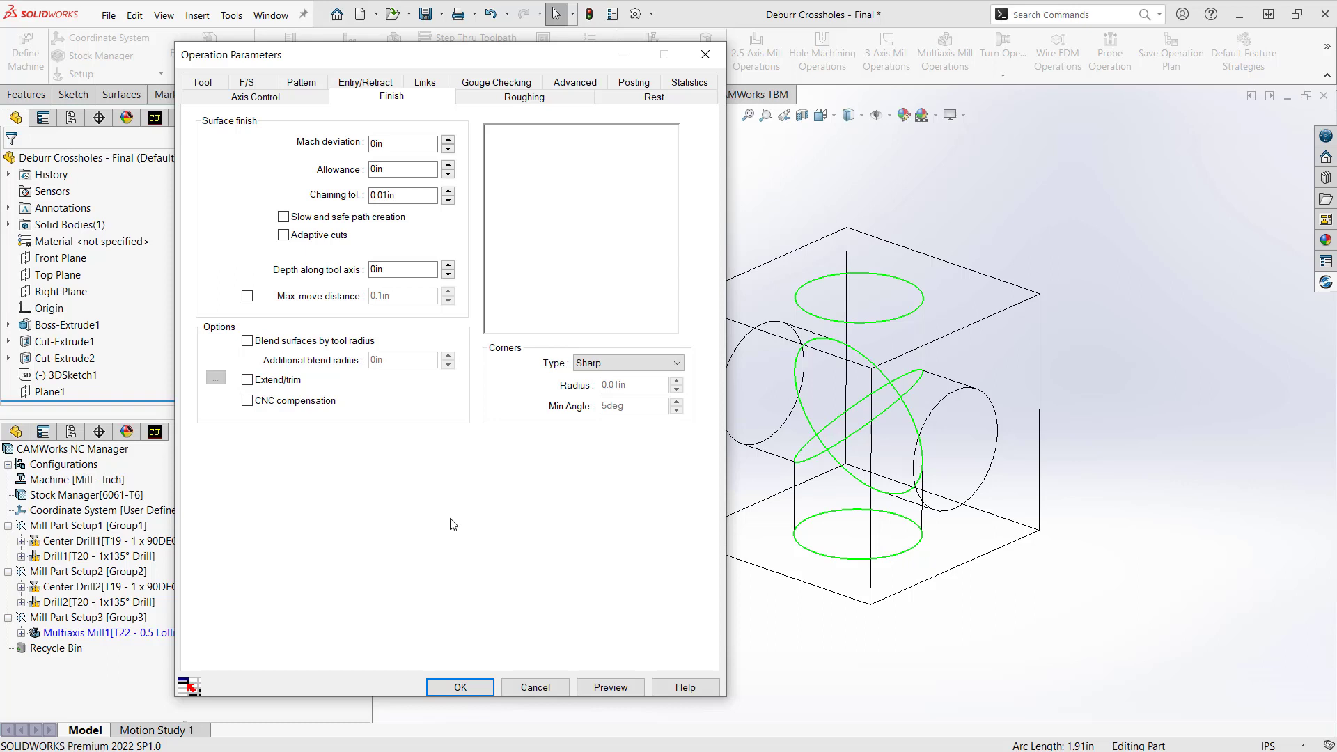
left_click(615, 689)
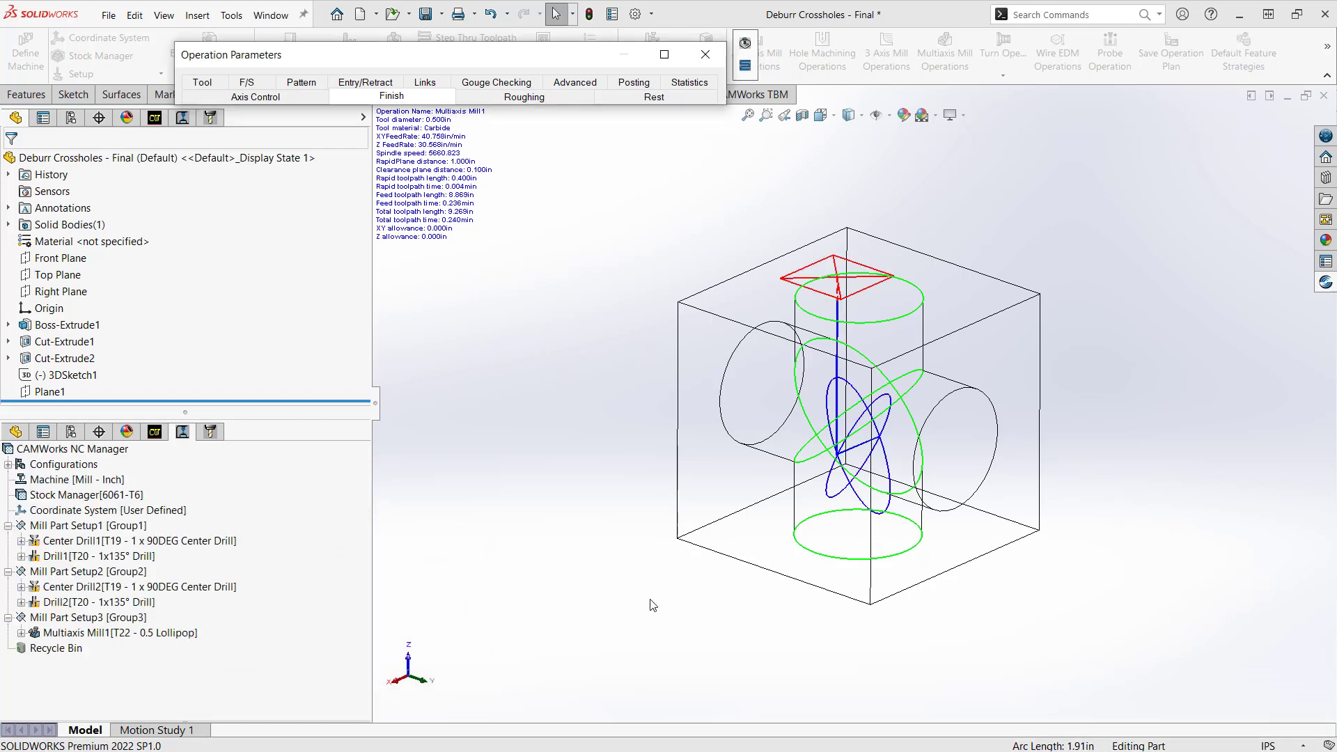
Orbit and zoom around the cube to inspect the toolpath preview
middle_click_drag(763, 493, 717, 469)
middle_click_drag(821, 322, 829, 307)
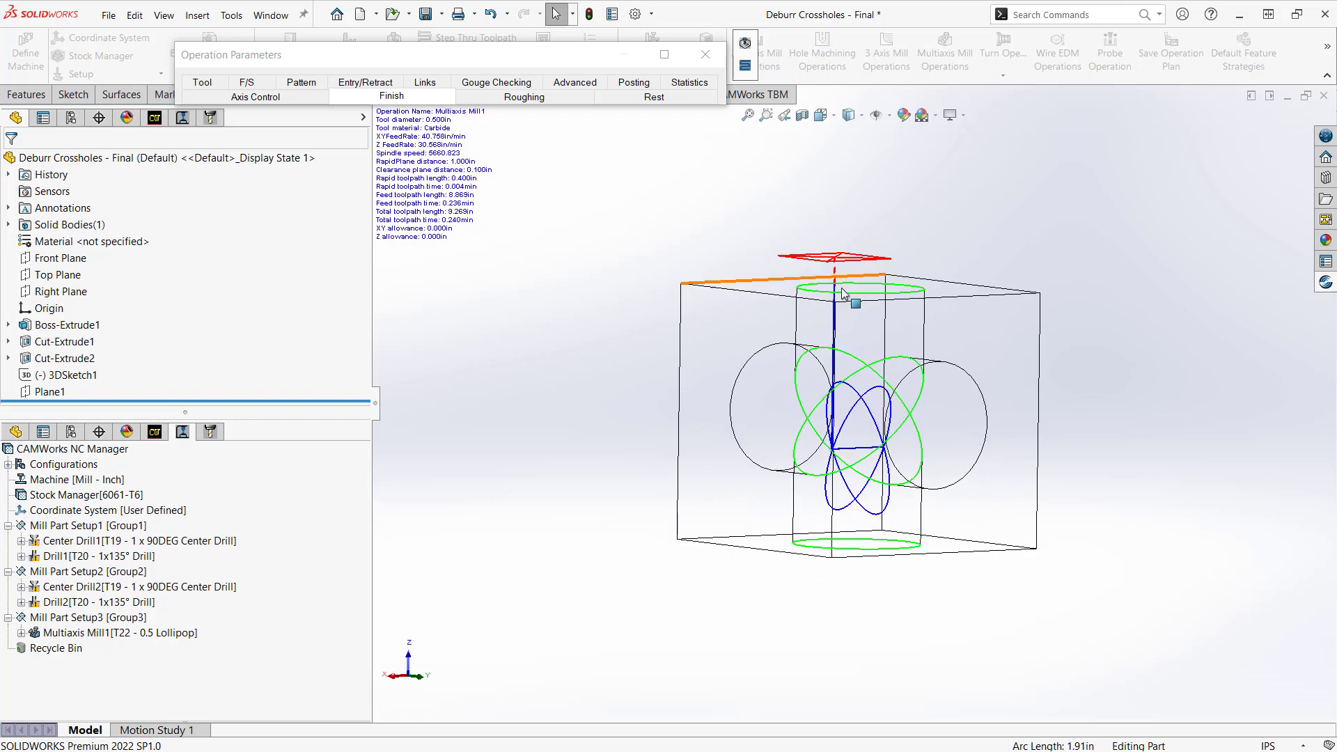
scroll(839, 299, "down", 3)
scroll(840, 300, "down", 2)
scroll(724, 335, "down", 3)
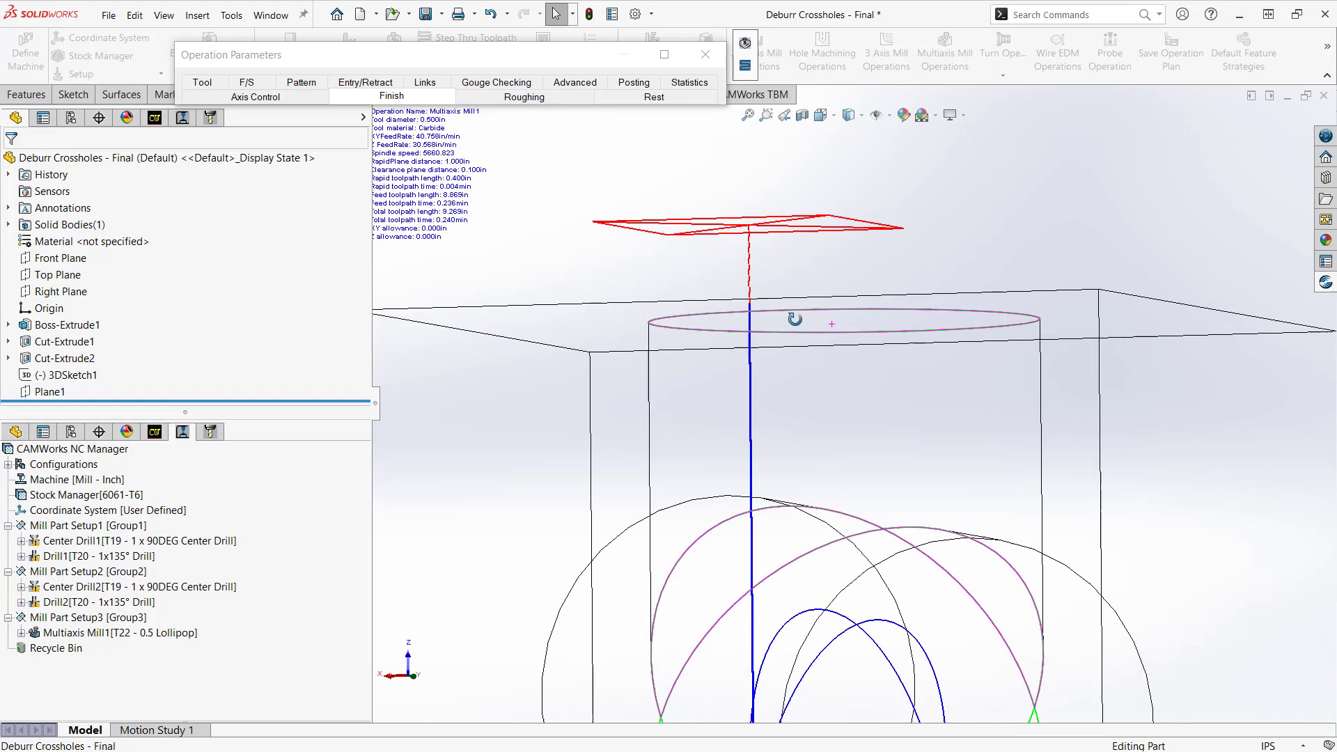
scroll(801, 508, "up", 5)
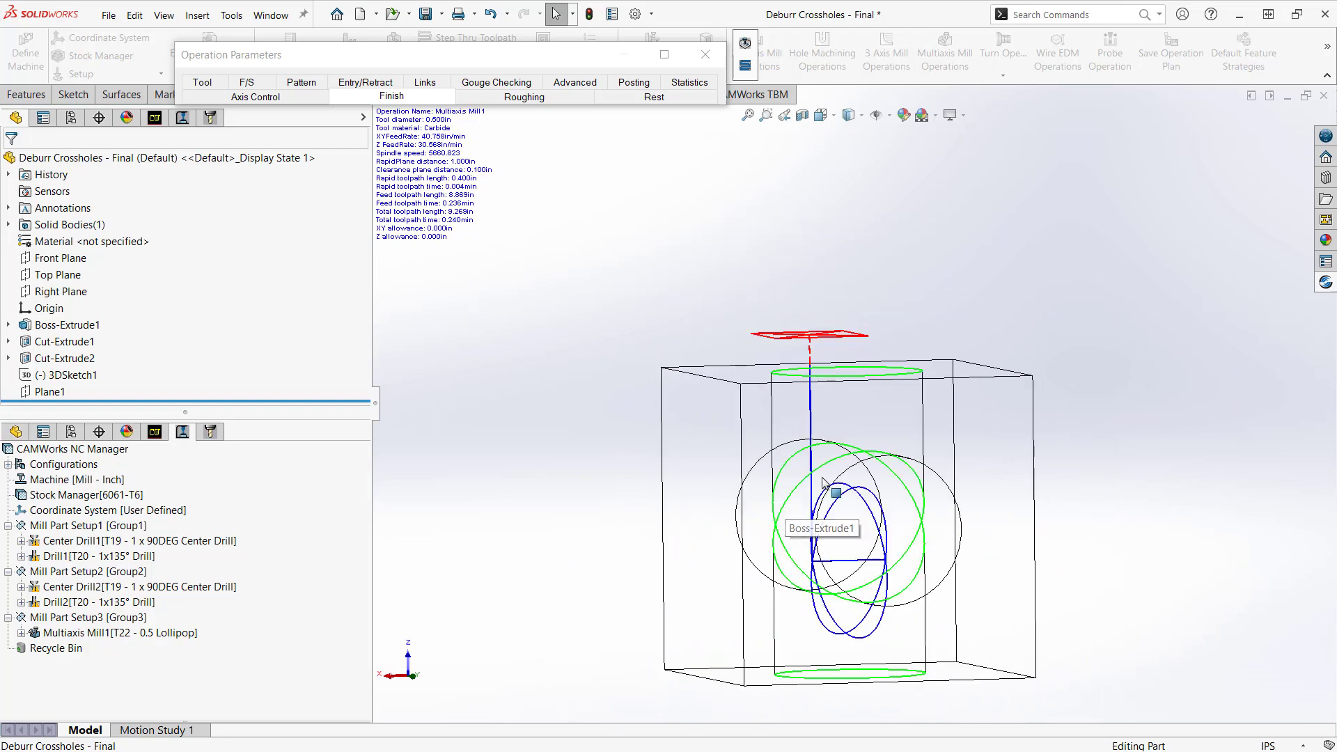
mouse_move(800, 529)
middle_mouse_down()
mouse_move(820, 519)
mouse_move(789, 528)
middle_mouse_up()
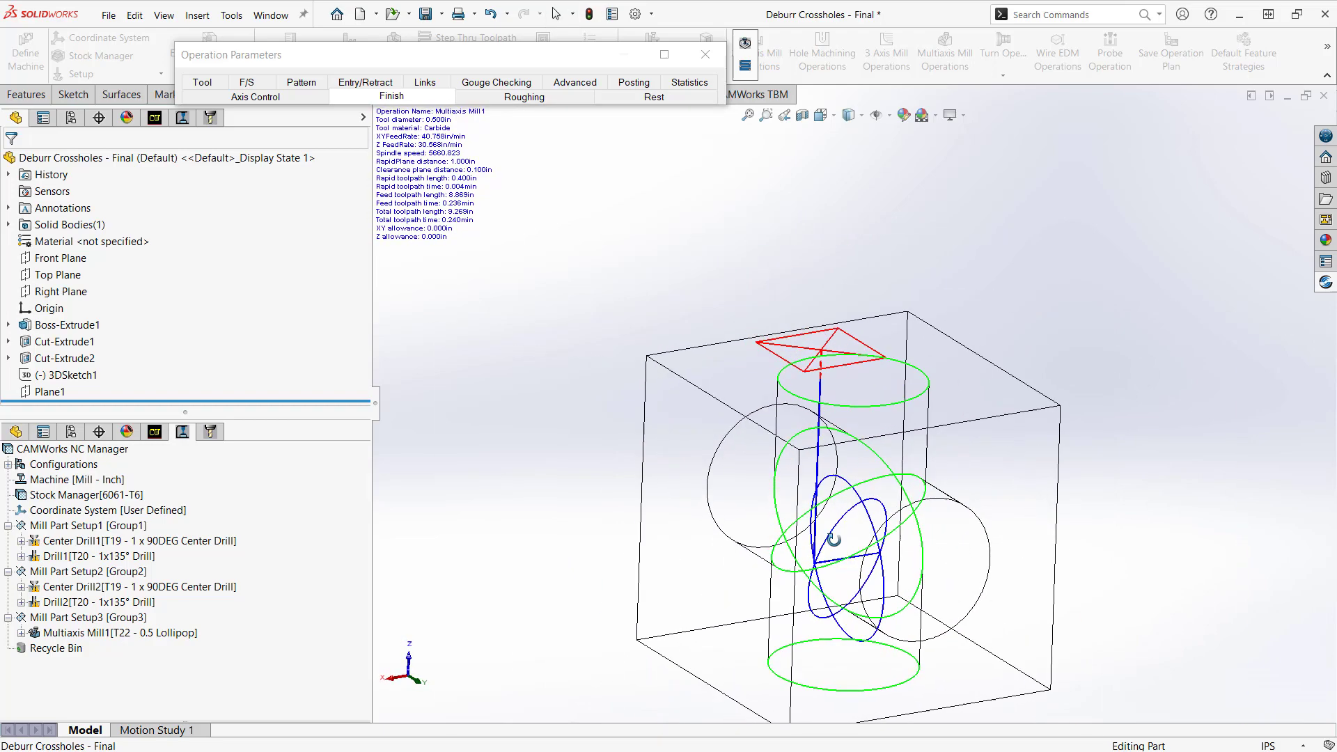
middle_click_drag(833, 544, 846, 605)
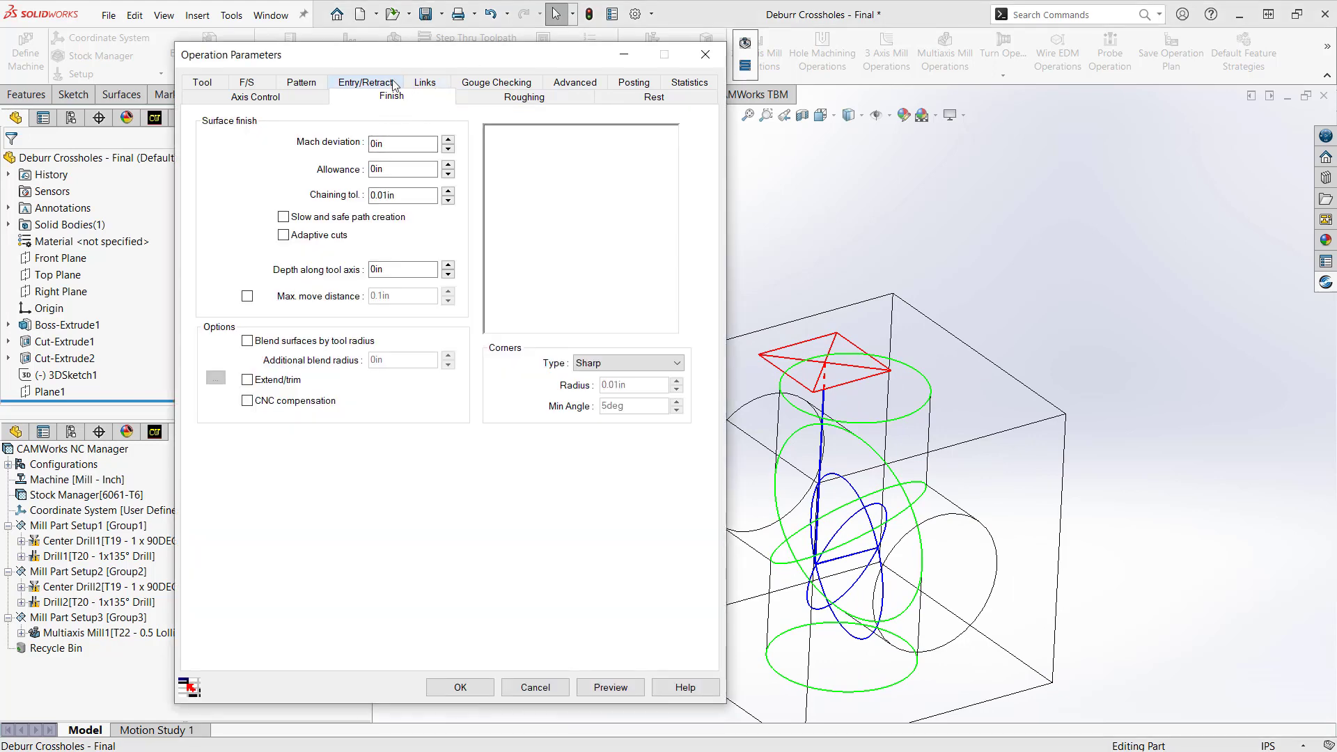
Edit the leadin and leadout lengths, entering .5 for leadout, and regenerate the preview
left_click(365, 83)
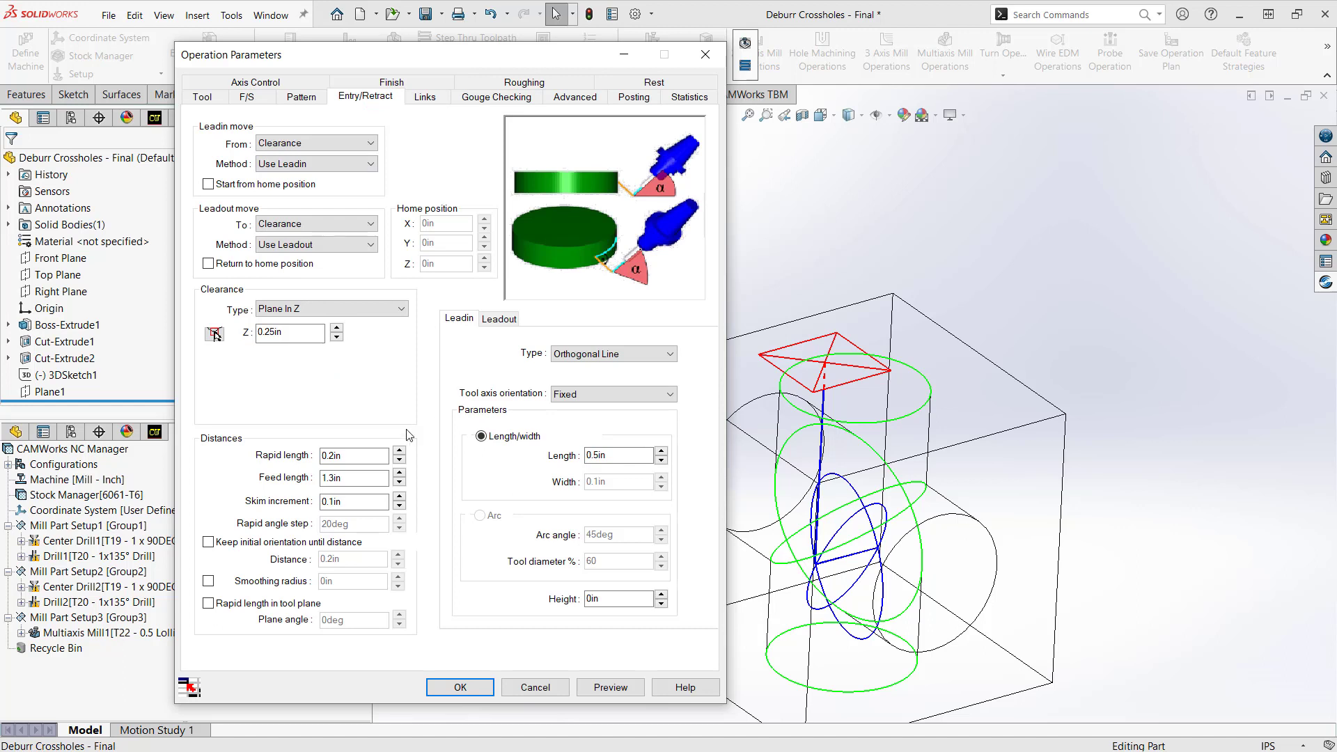
left_click(616, 455)
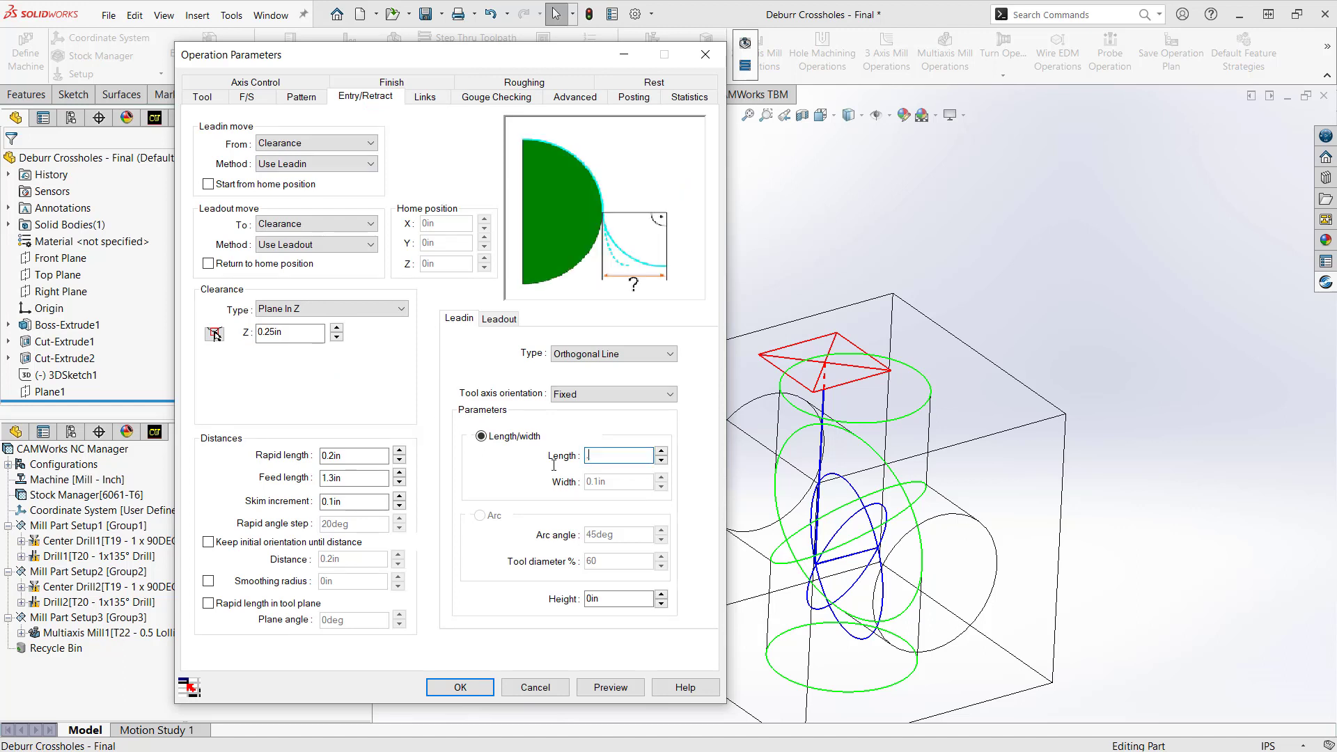
left_click(501, 319)
left_click(599, 455)
type(".5")
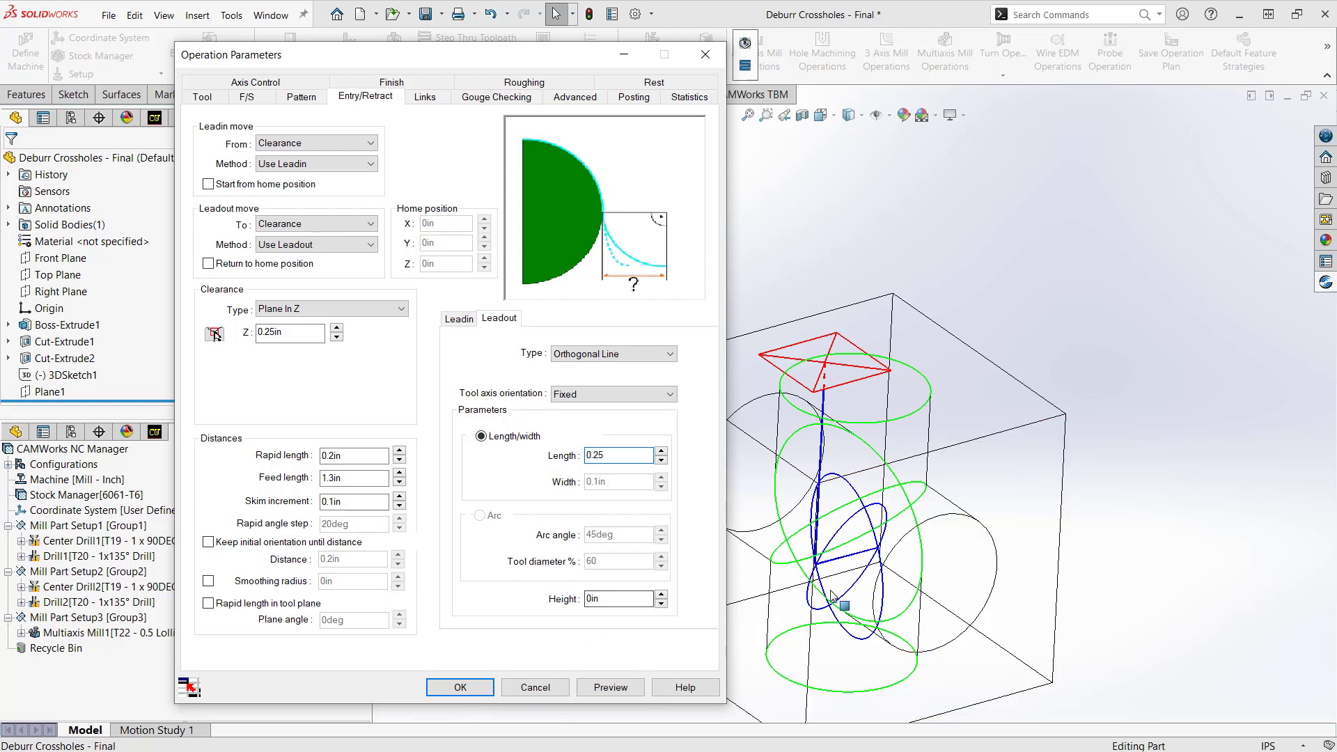
left_click(611, 688)
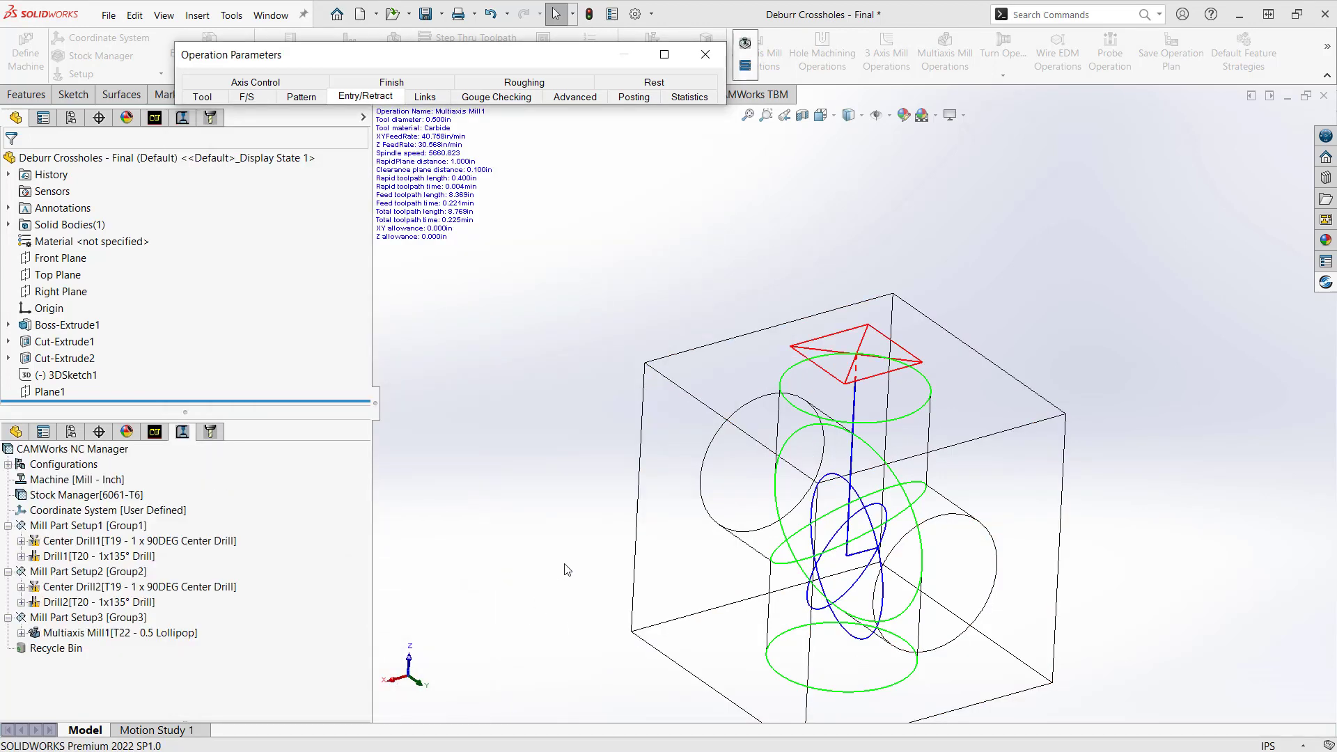
Inspect the preview, then launch Step Thru Toolpath with the lollipop tool at its start
middle_click_drag(870, 591, 890, 415)
scroll(899, 564, "up", 3)
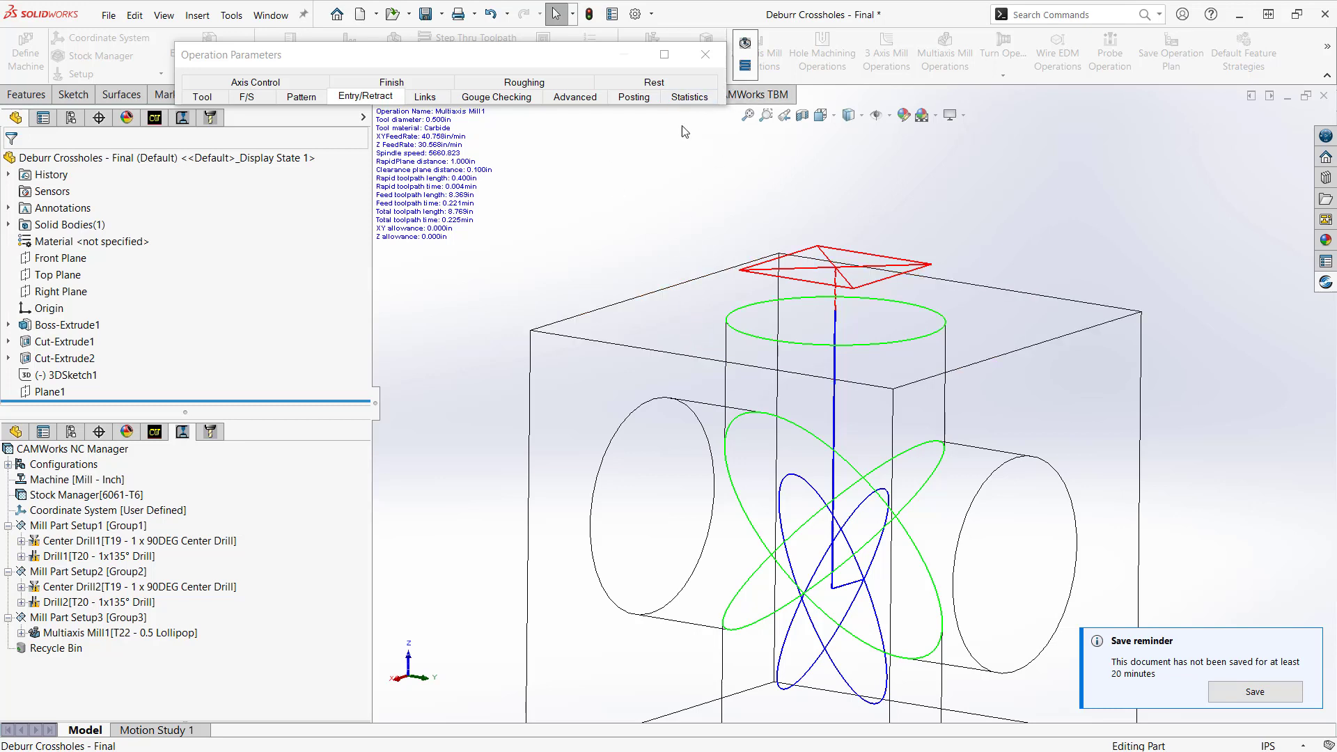
left_click(608, 58)
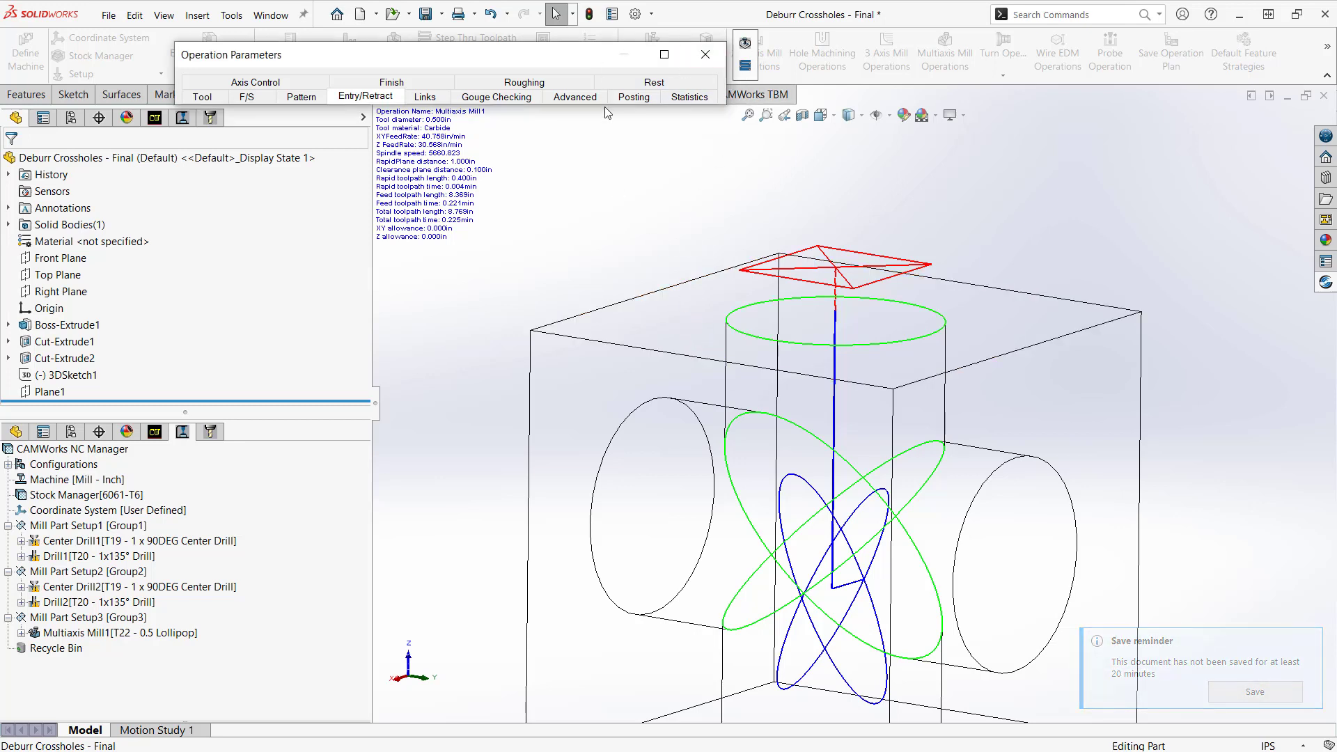
left_click(744, 68)
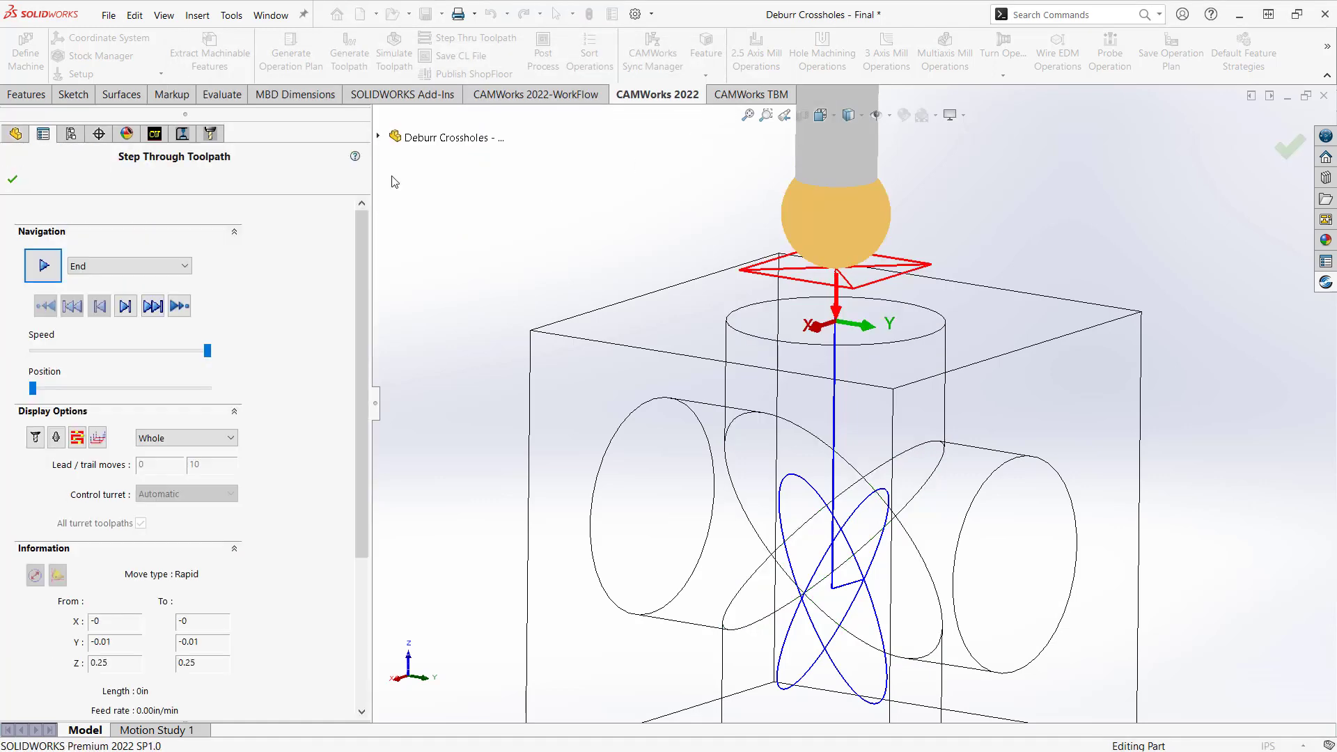
Play the toolpath to its end at reduced speed, then close the step-through
left_click(208, 355)
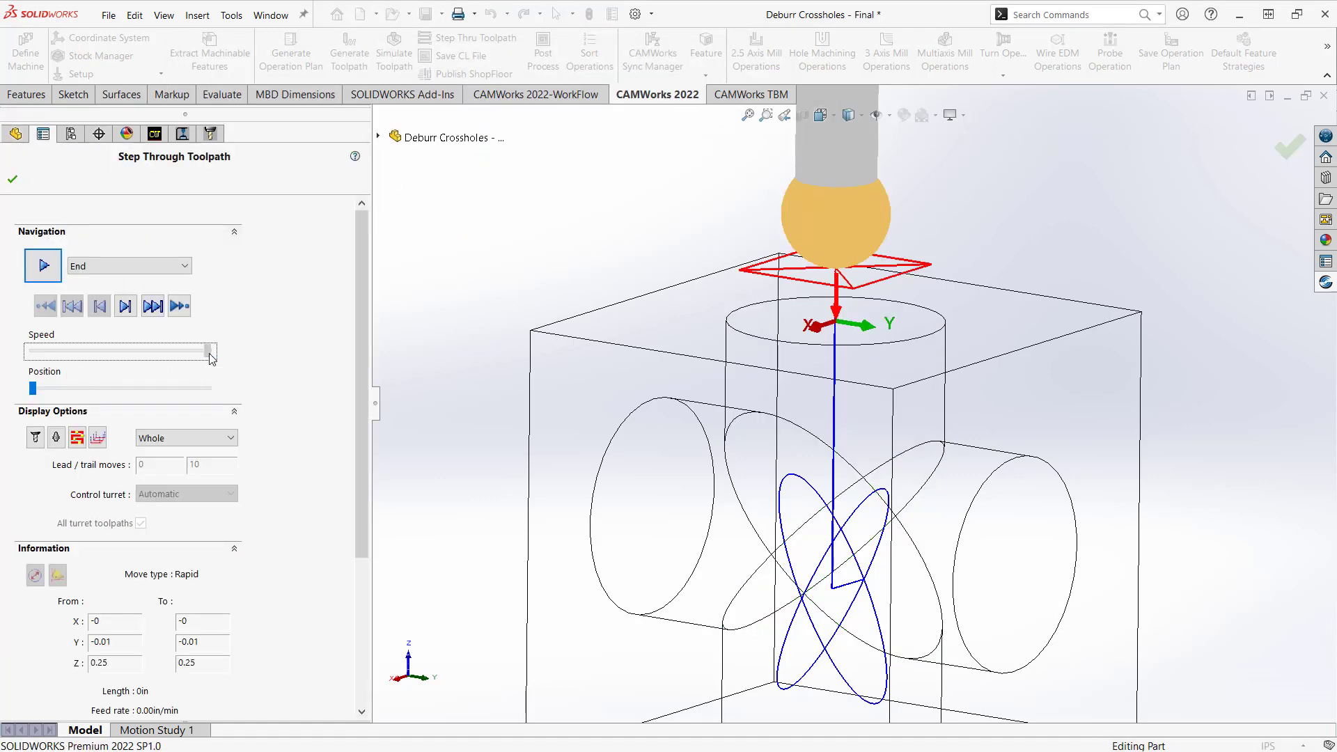
left_click(43, 266)
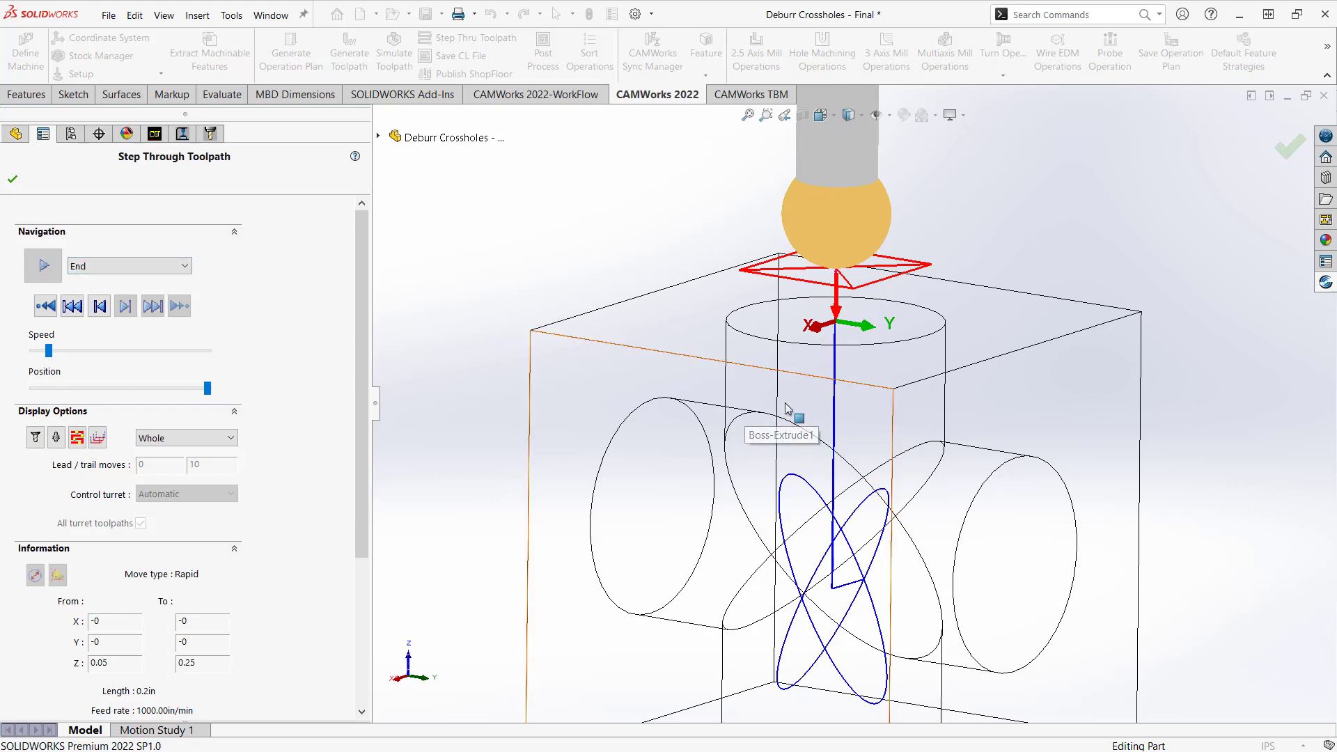
middle_click_drag(791, 418, 811, 498)
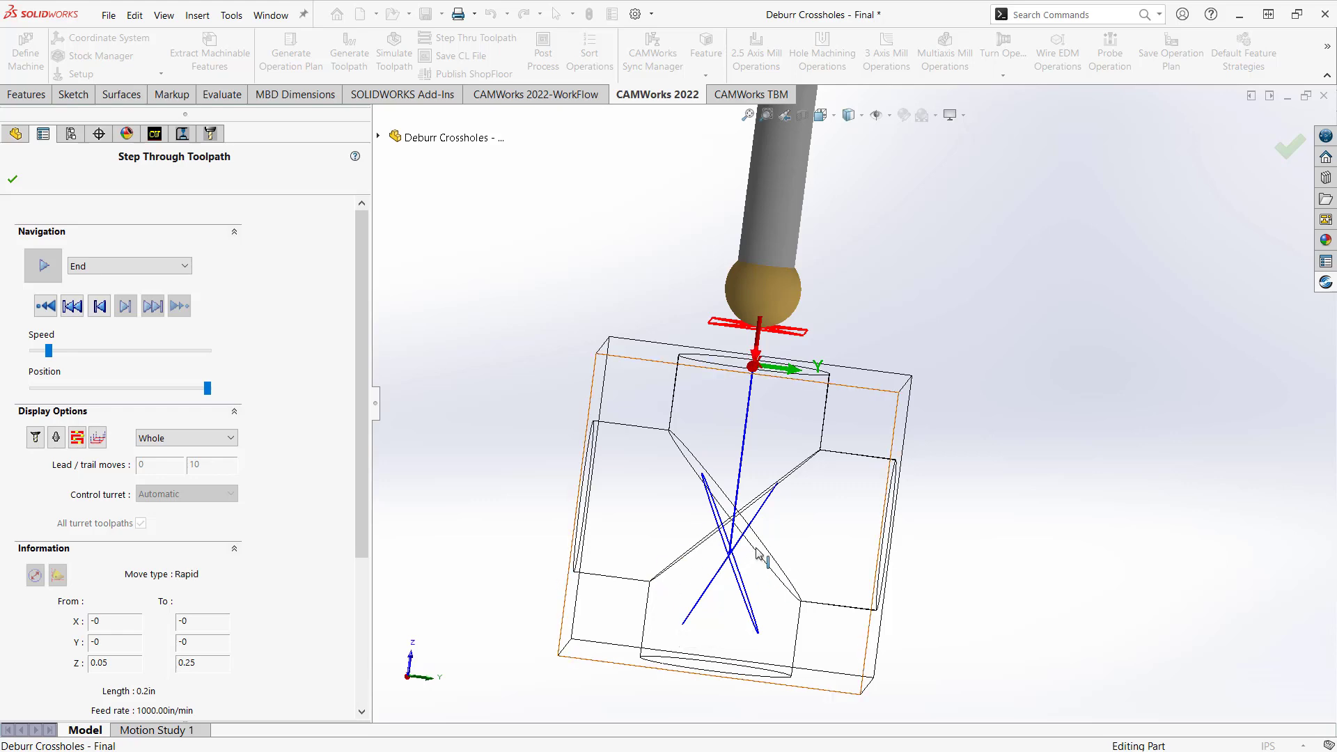
left_click(14, 180)
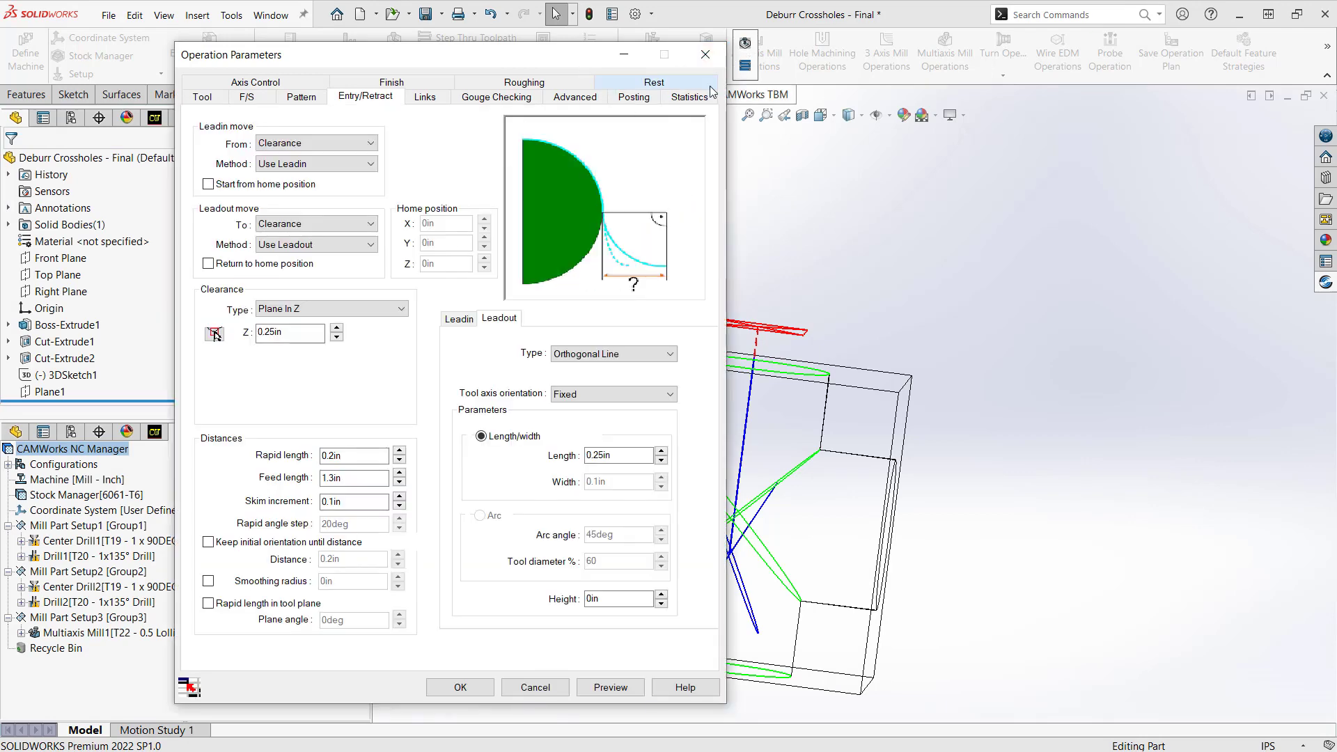
Start the toolpath simulation with translucent stock and a shaded part
left_click(745, 47)
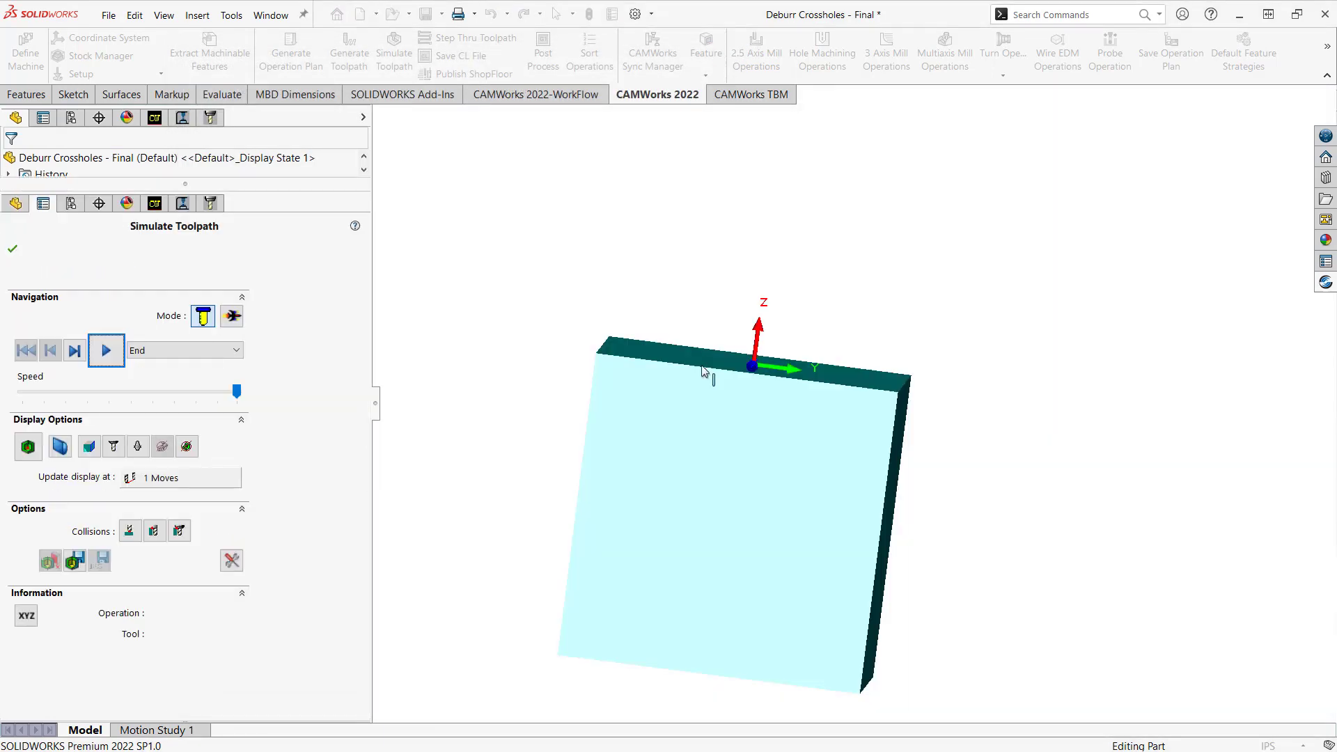
left_click(88, 448)
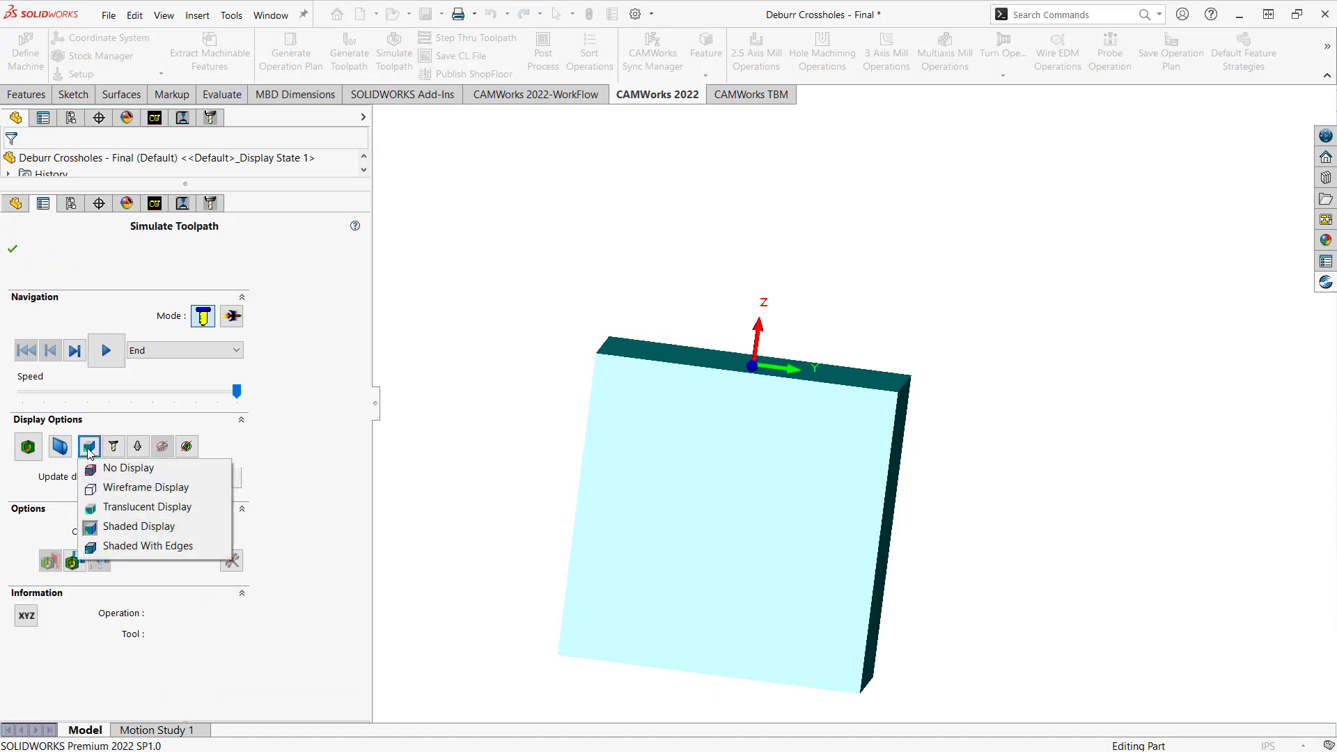
left_click(115, 507)
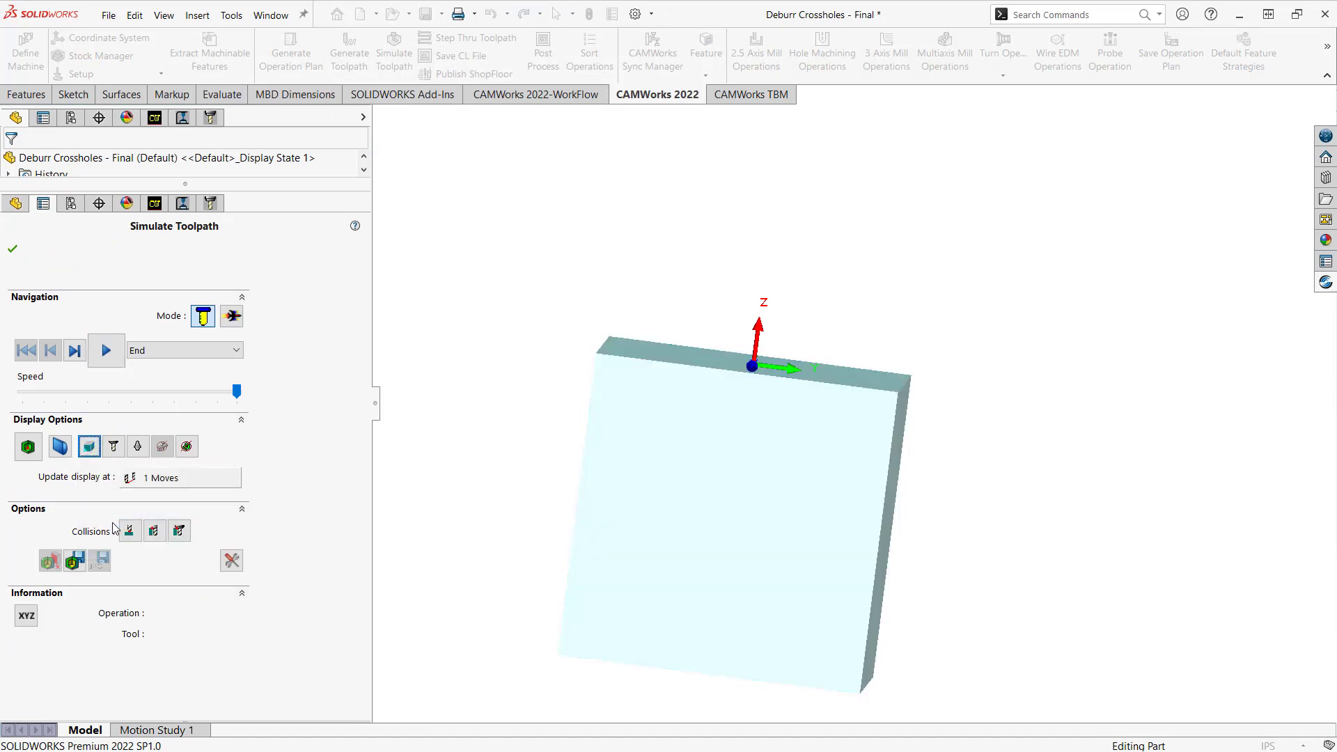
left_click(190, 448)
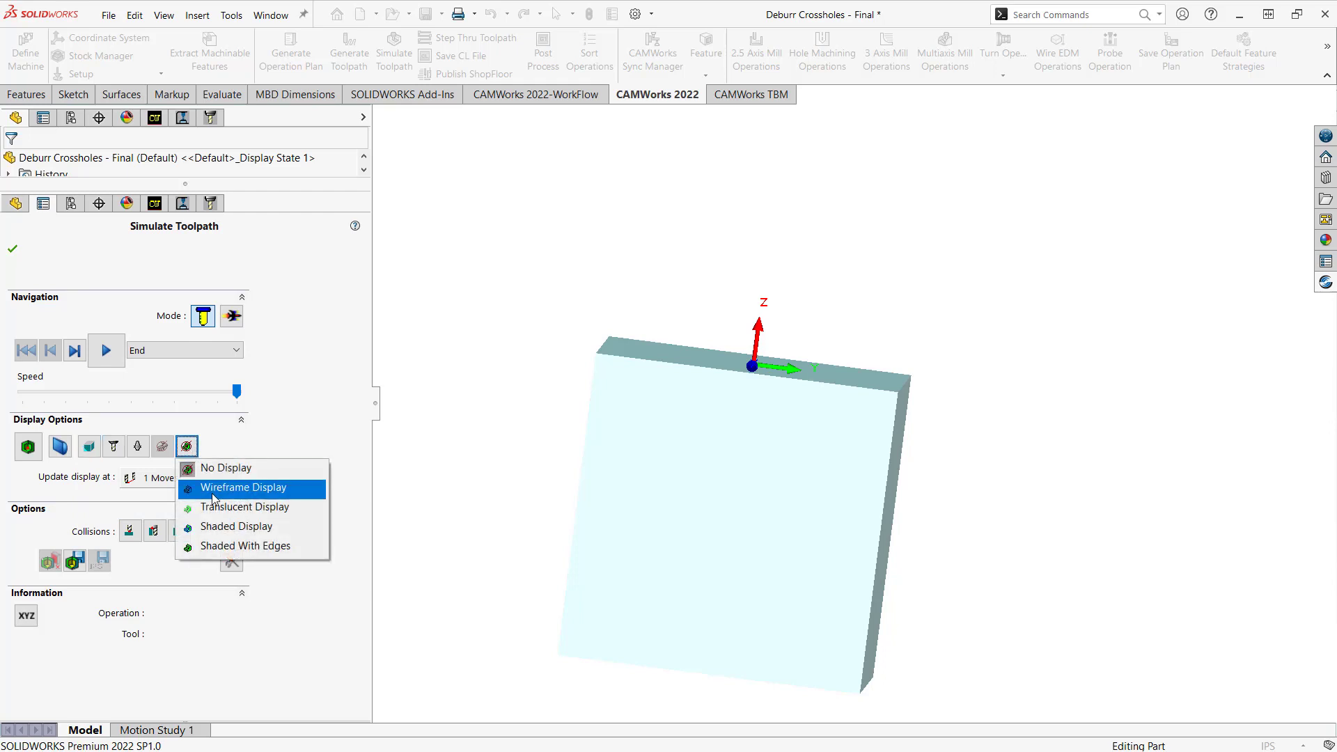
left_click(215, 528)
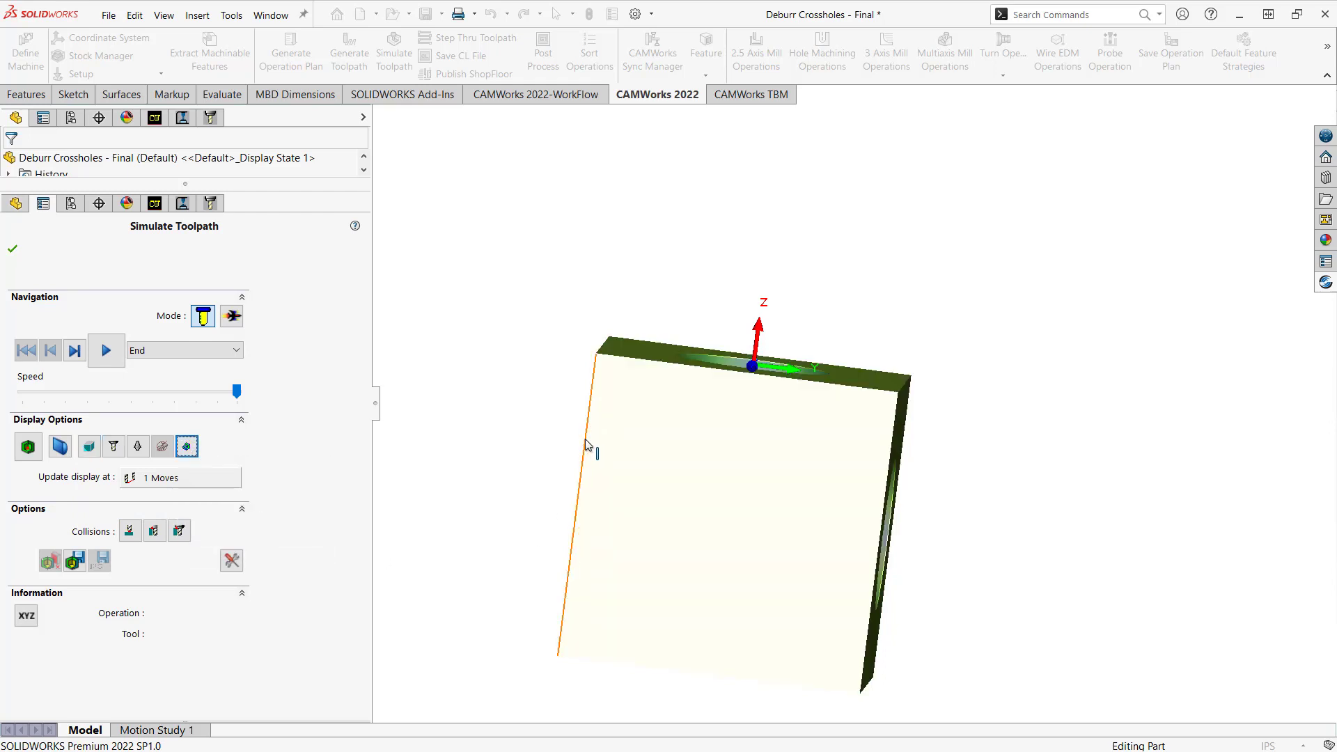
Make the part translucent and play the simulation until 'Cannot continue with simulation' appears
middle_click_drag(587, 446, 491, 457)
left_click(186, 446)
left_click(212, 508)
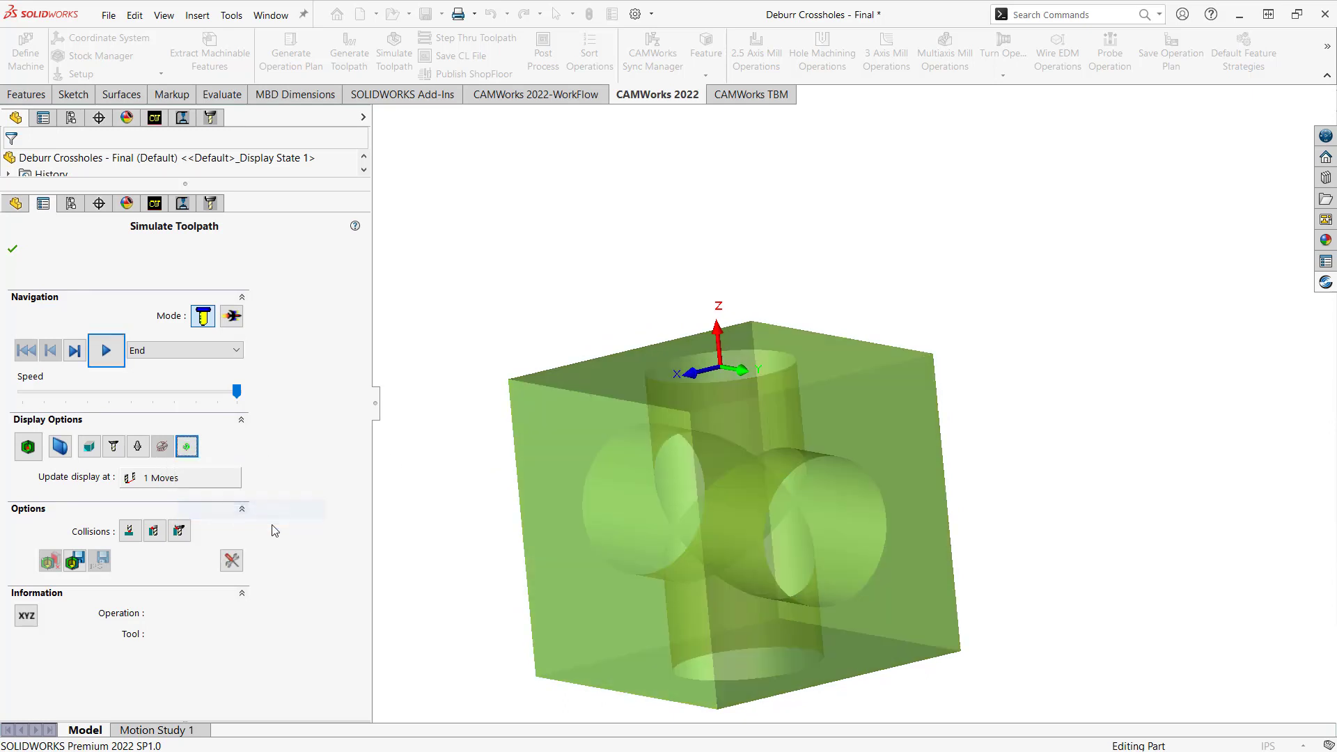
mouse_move(522, 456)
middle_mouse_down()
mouse_move(540, 463)
mouse_move(564, 438)
mouse_move(540, 463)
middle_mouse_up()
left_click(106, 352)
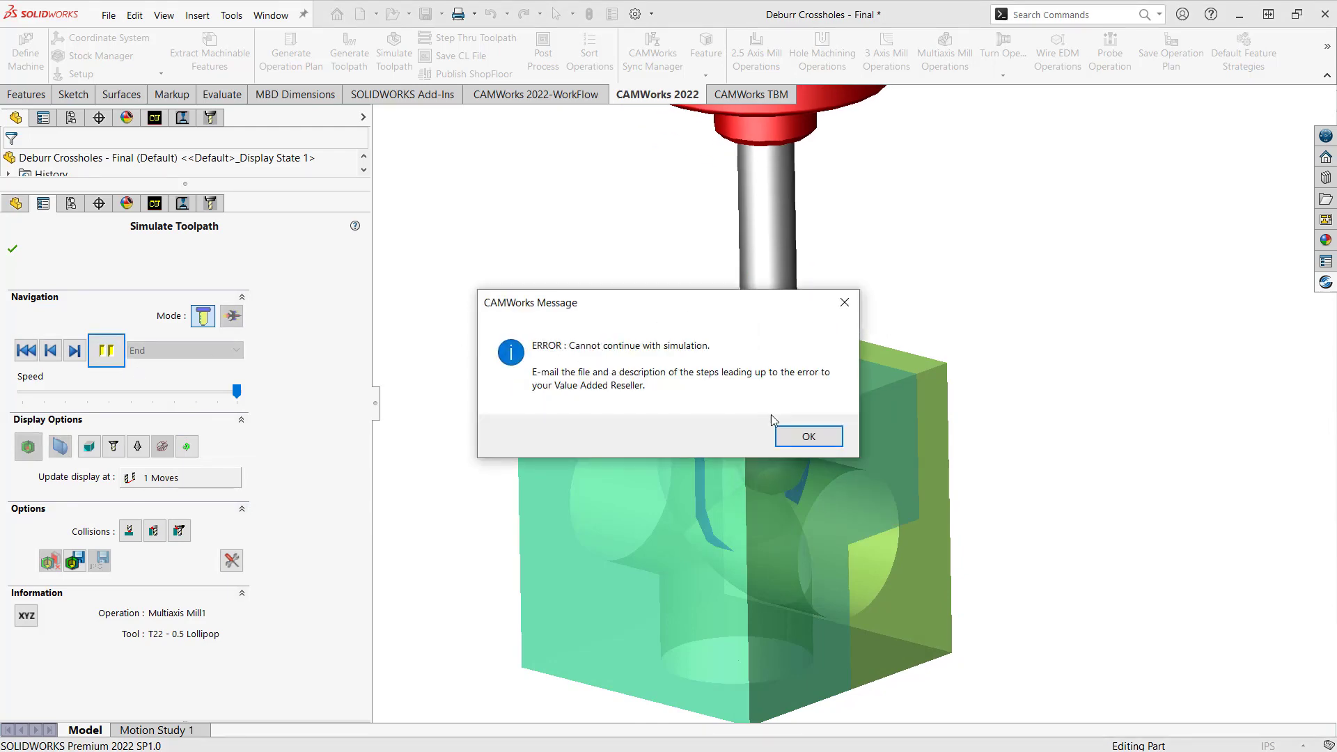
Dismiss the simulation error, accept Multiaxis Mill1's entry/retract parameters, and regenerate its toolpath
left_click(806, 438)
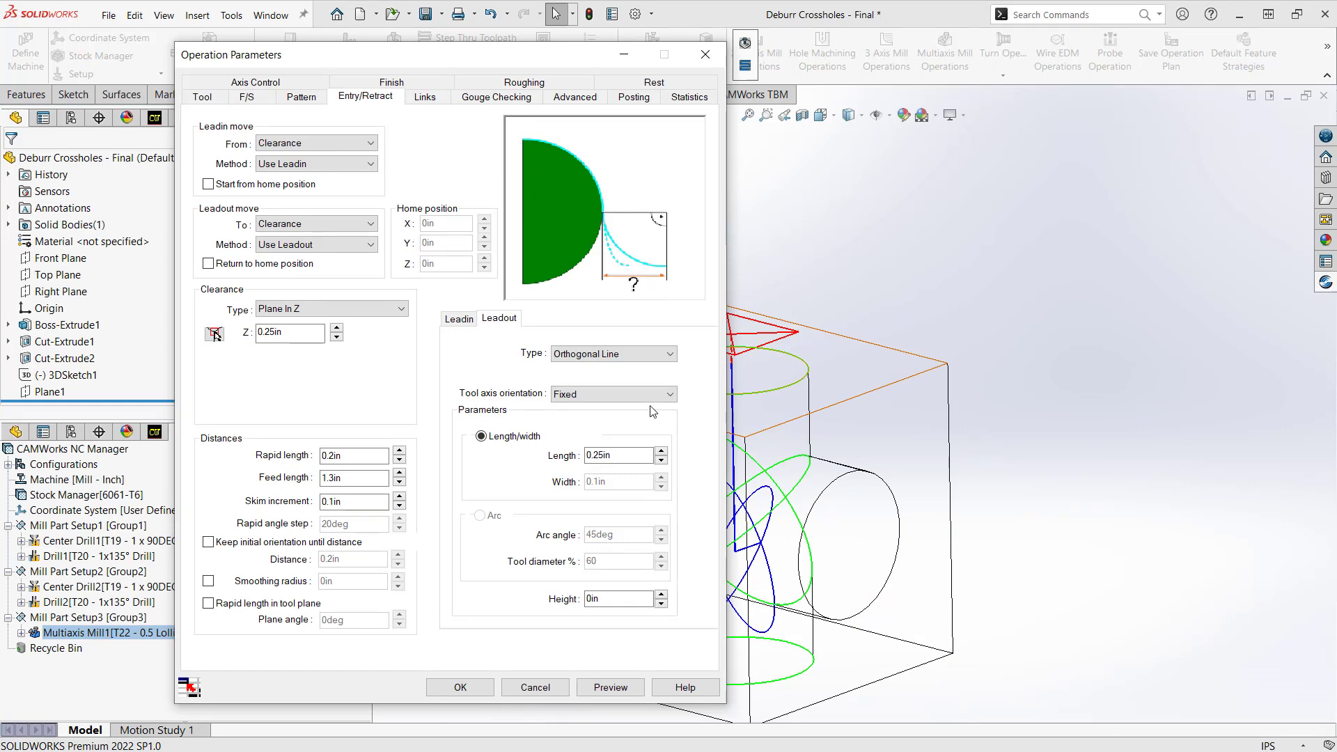
left_click(470, 690)
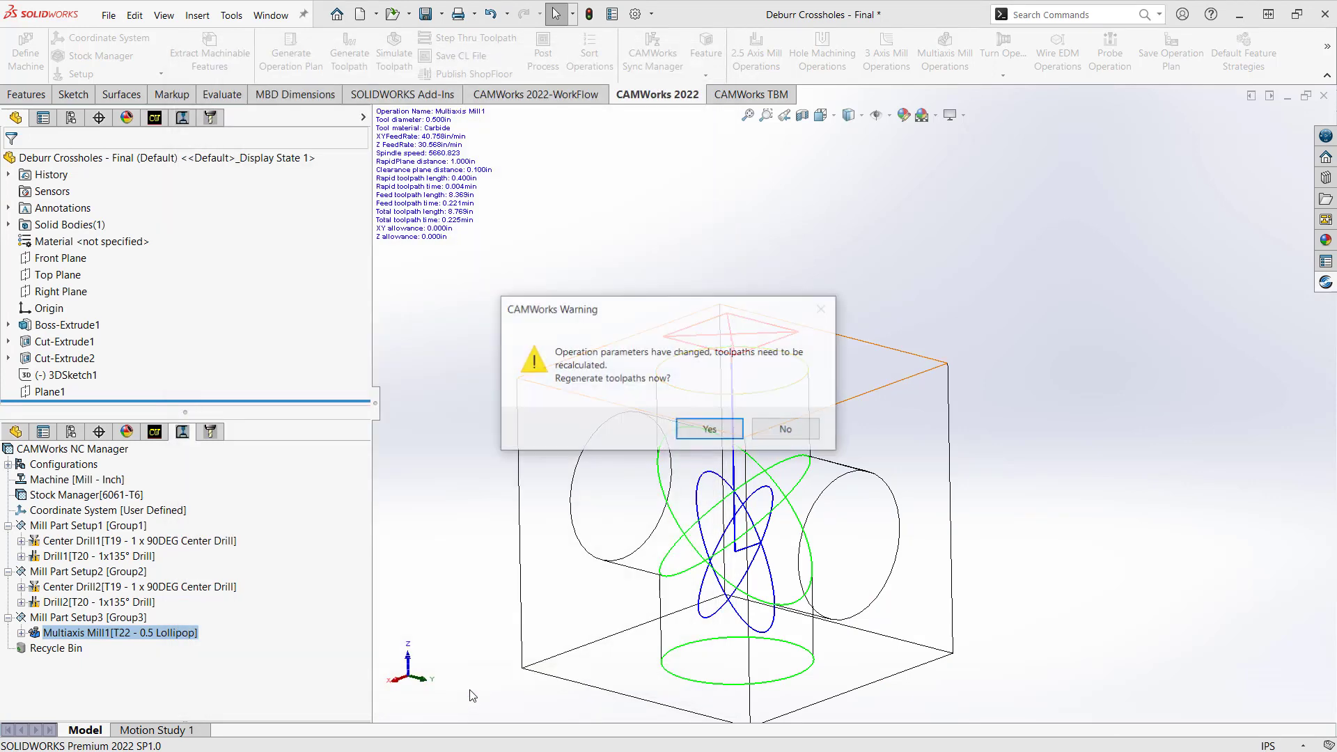
left_click(689, 428)
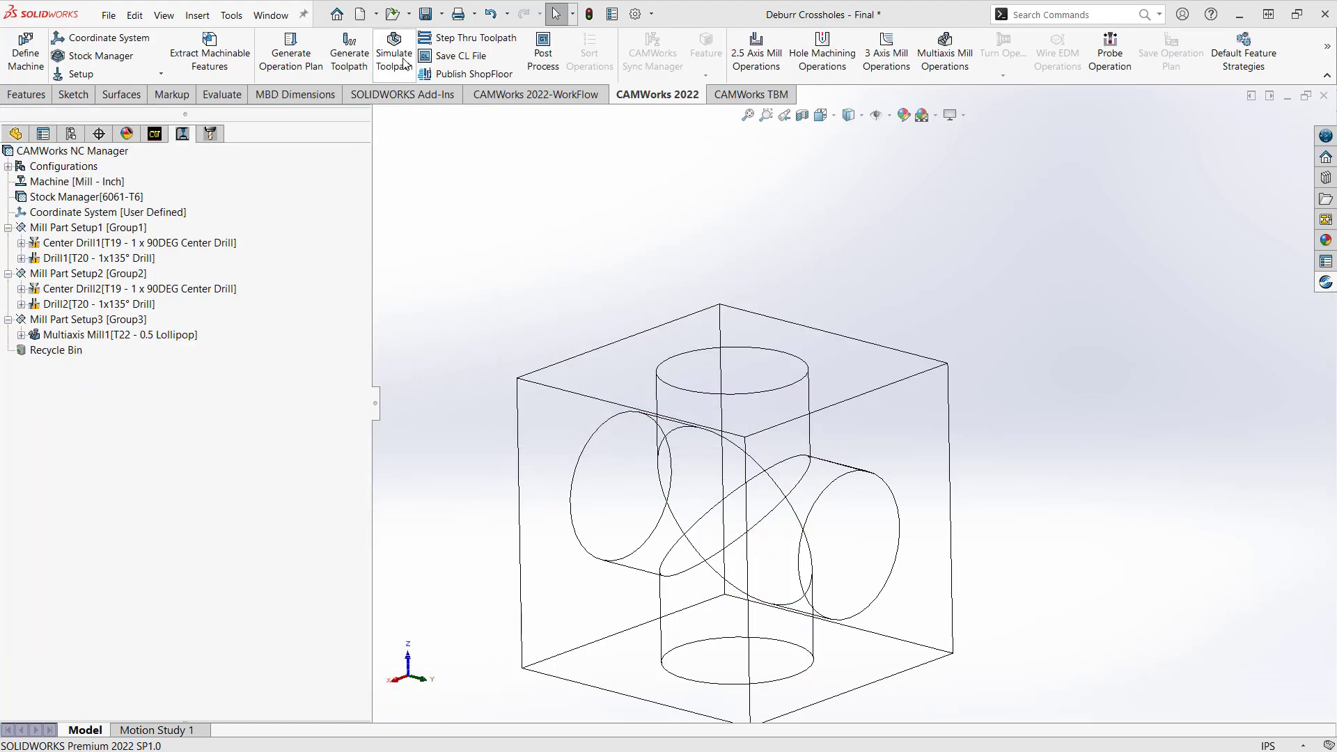
Run the toolpath simulation and orbit the cube to look into the holes
left_click(405, 64)
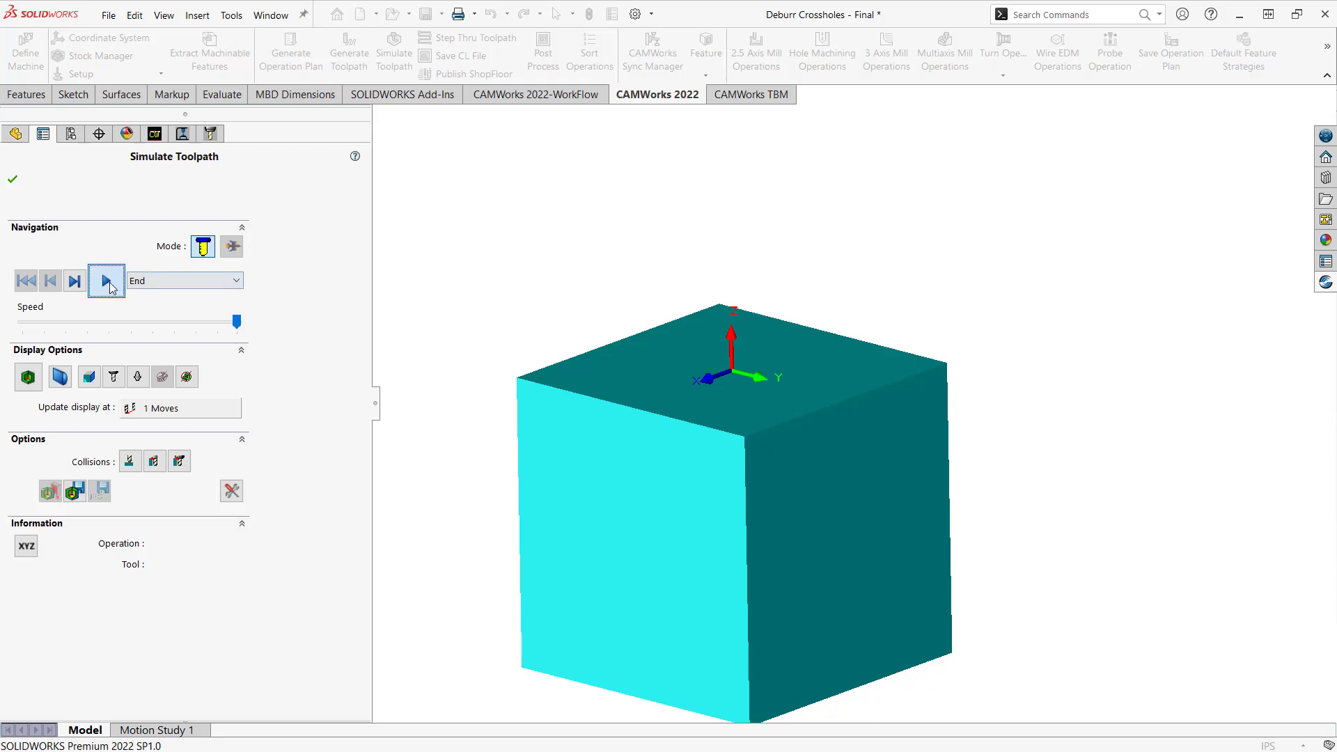
left_click(112, 287)
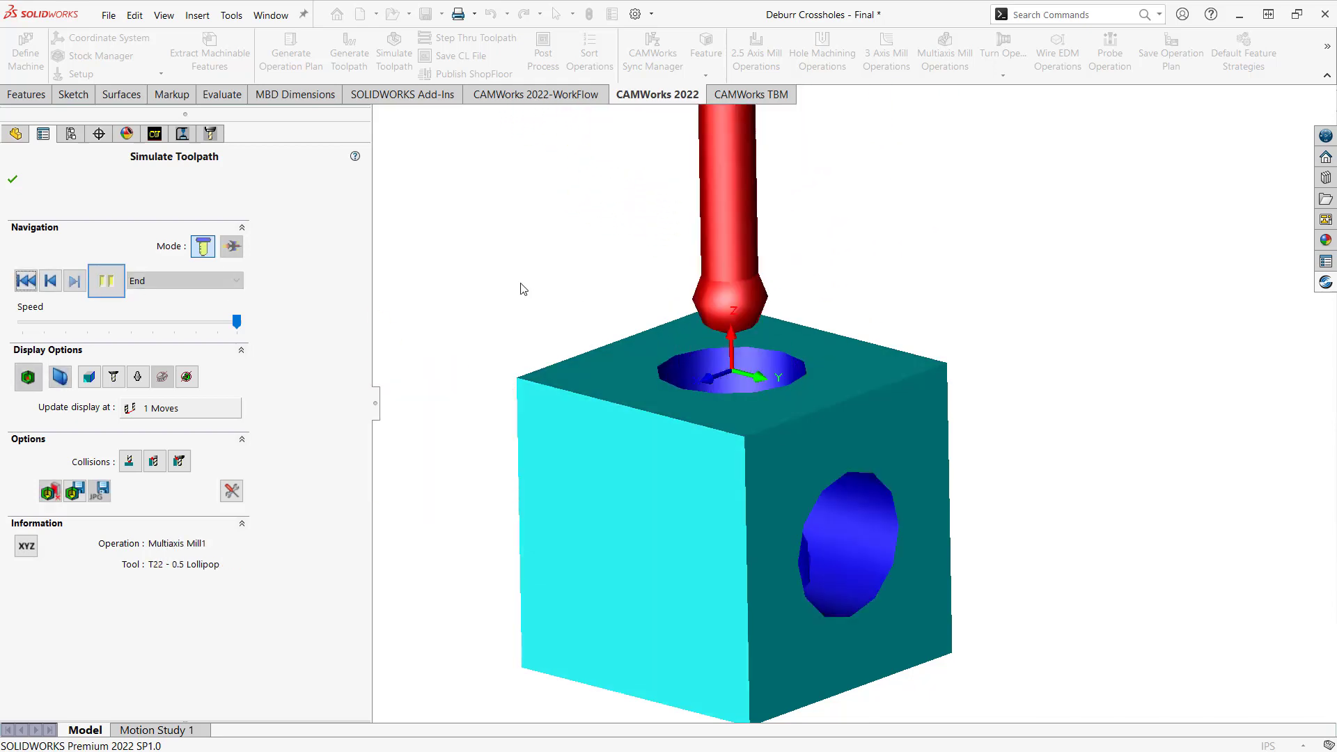
mouse_move(699, 331)
middle_mouse_down()
mouse_move(621, 263)
mouse_move(690, 328)
middle_mouse_up()
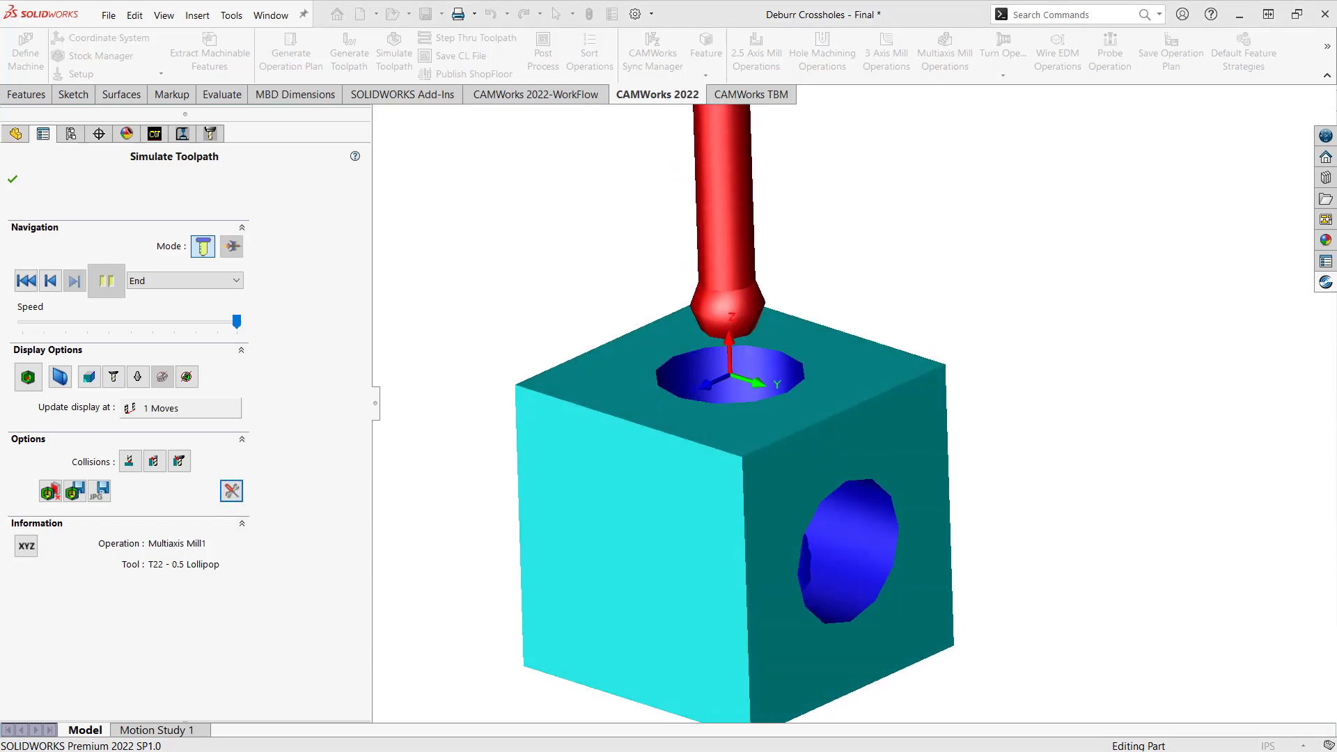
Apply the 0in stock/tool deviation simulation options and restart from the uncut stock
left_click(231, 491)
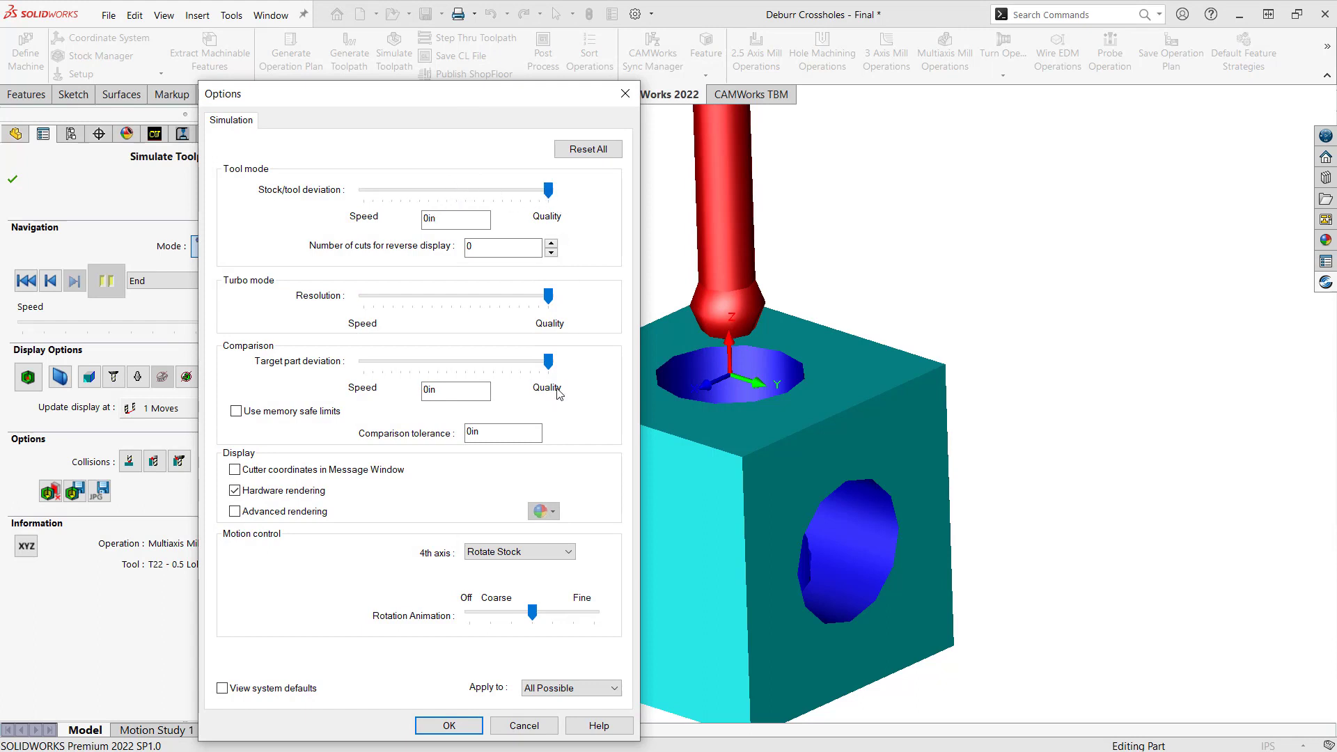
left_click(460, 730)
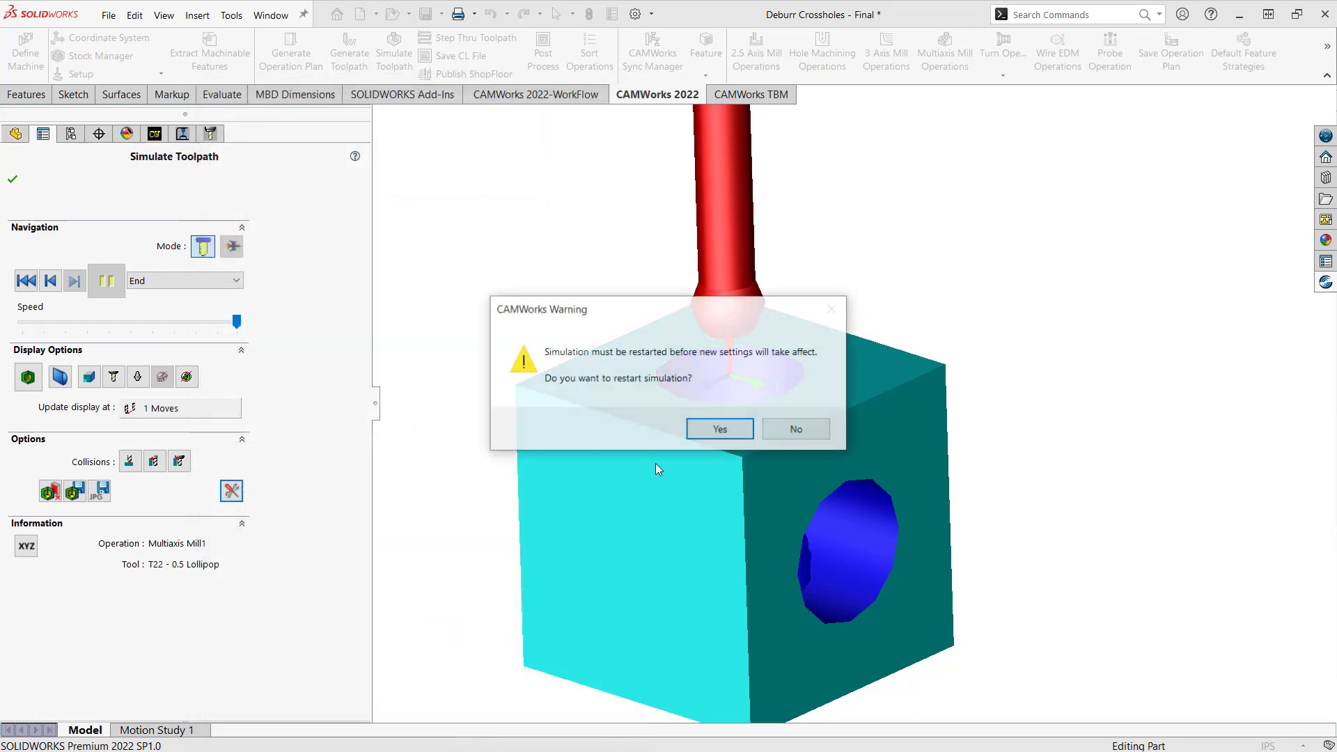
left_click(723, 427)
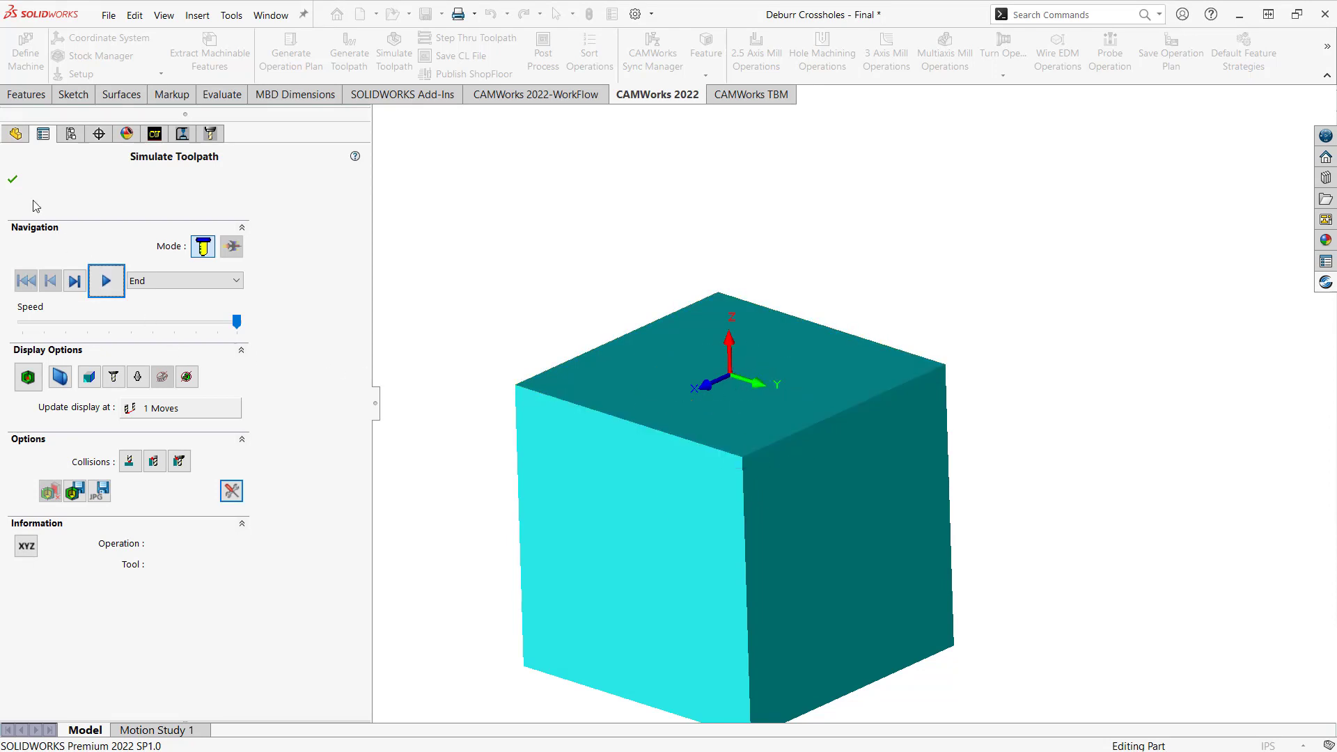
Close the current simulation and relaunch Simulate Toolpath for Multiaxis Mill1 alone
left_click(12, 180)
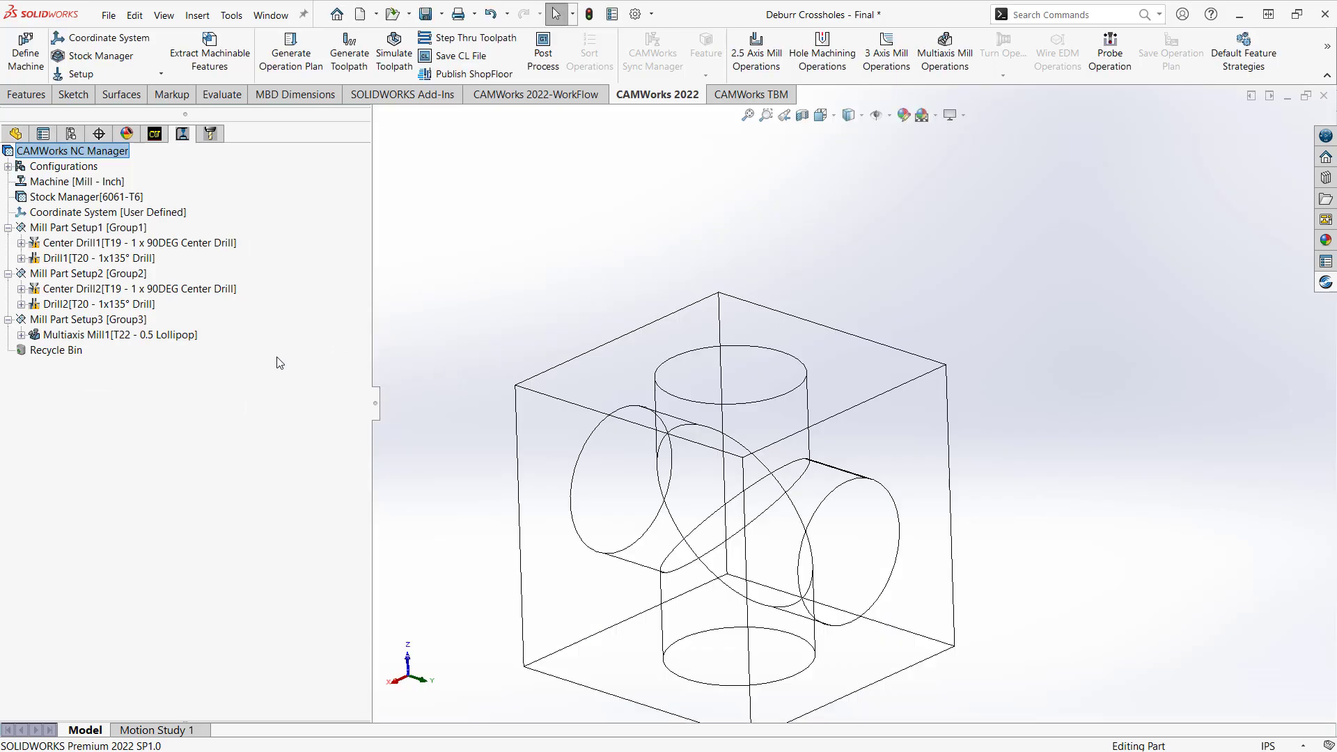
mouse_move(69, 342)
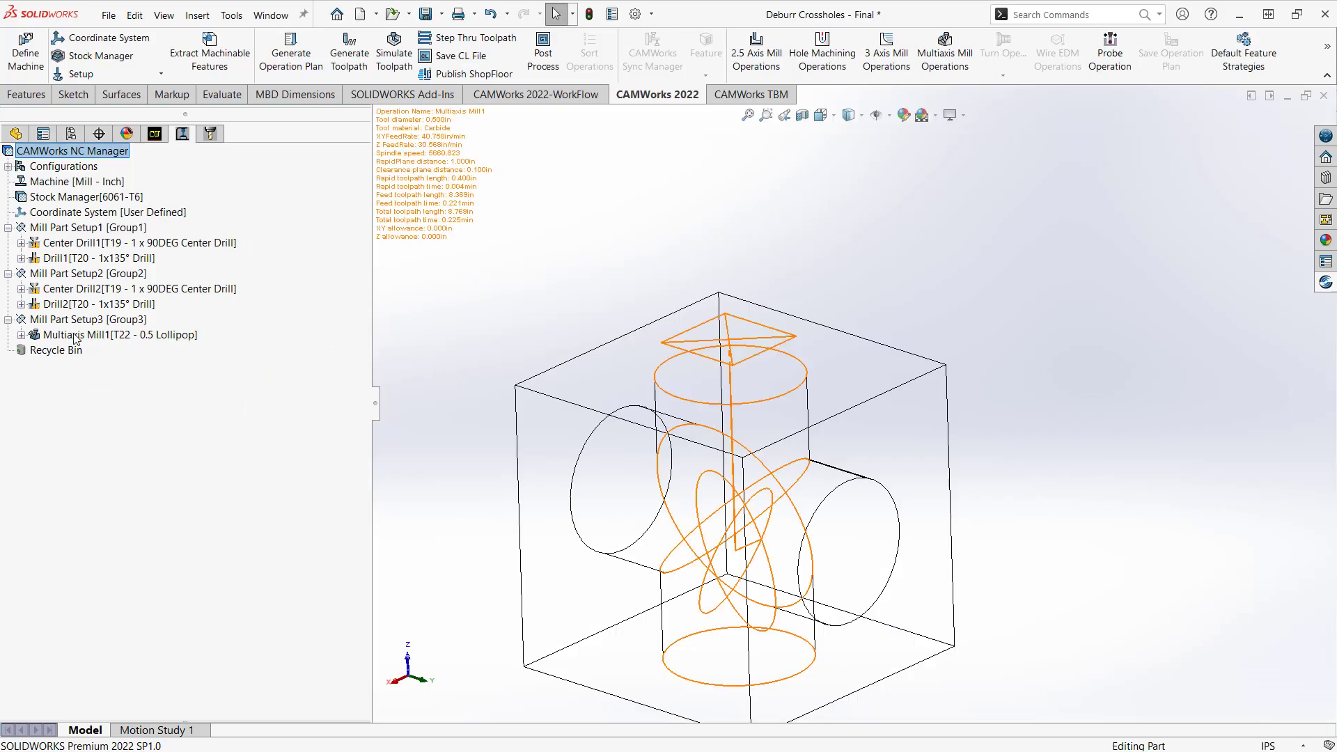
right_click(76, 336)
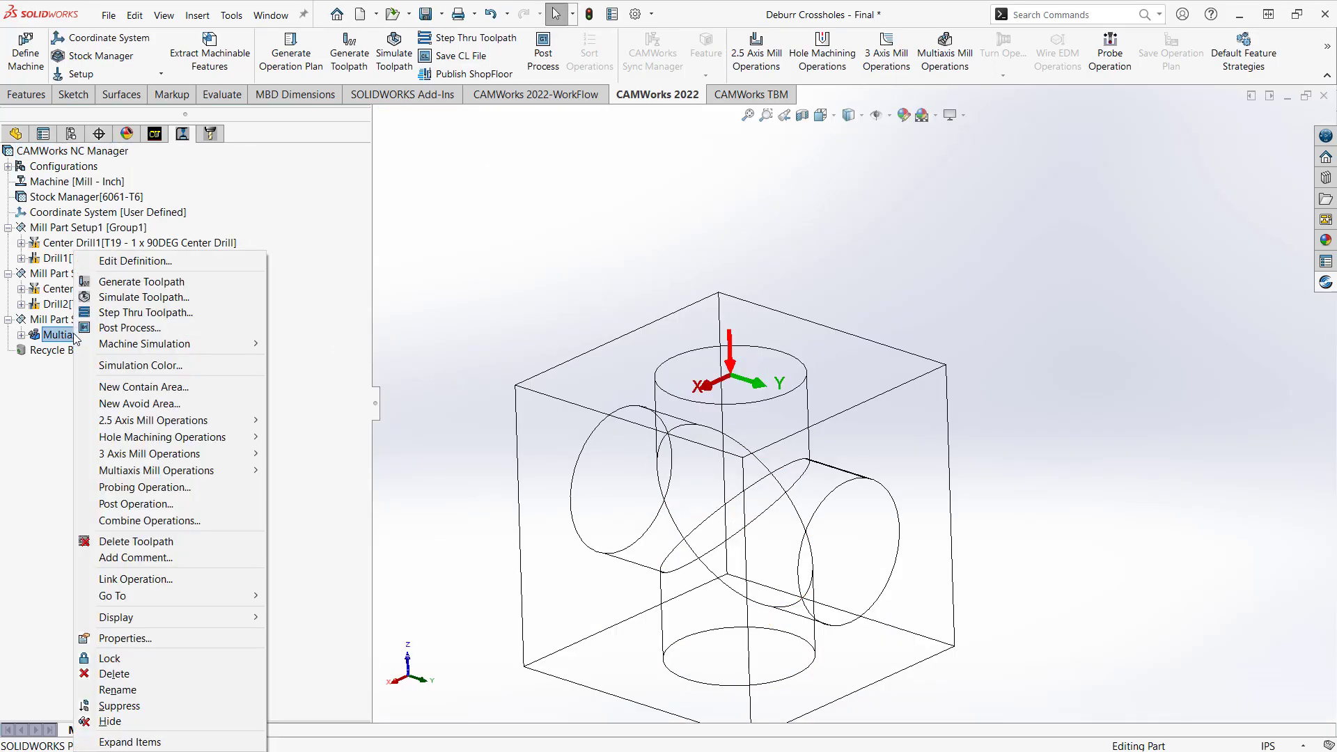
left_click(115, 298)
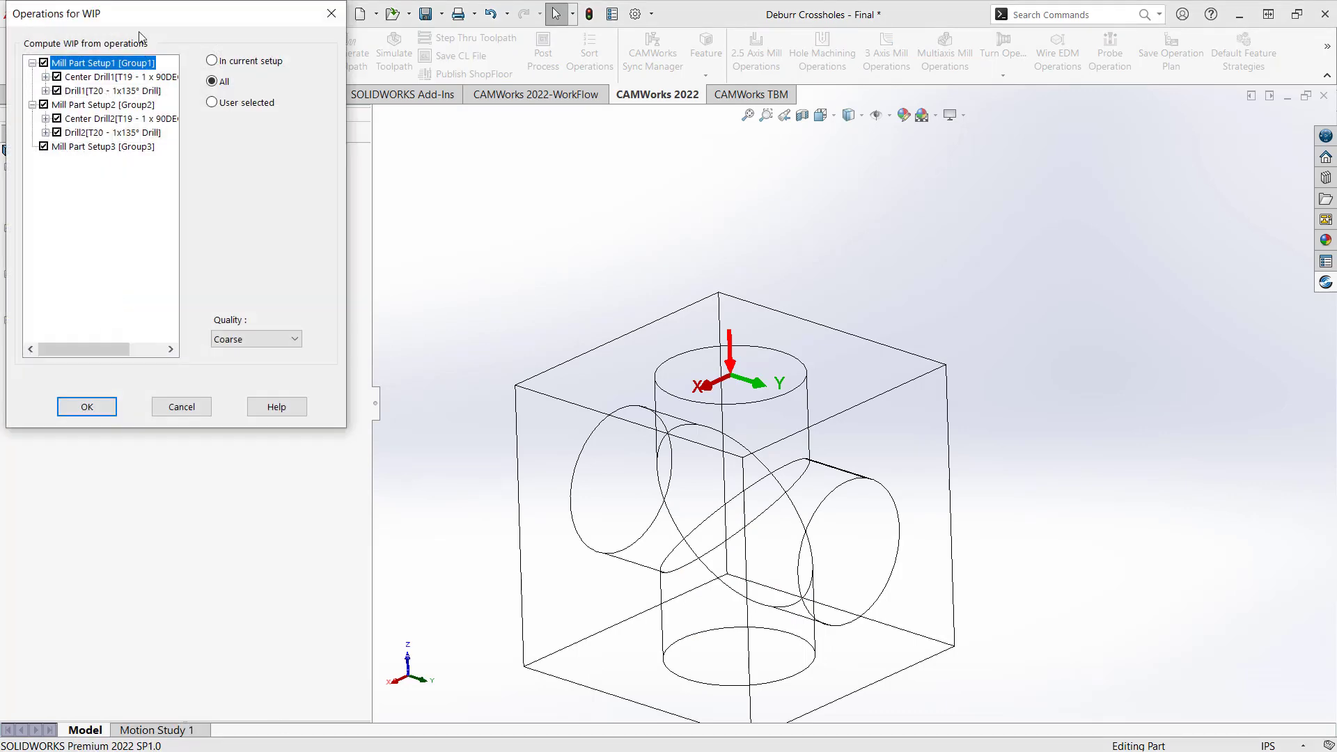
Set WIP Quality to Fine and start from stock pre-drilled by earlier operations
left_click_drag(143, 12, 281, 141)
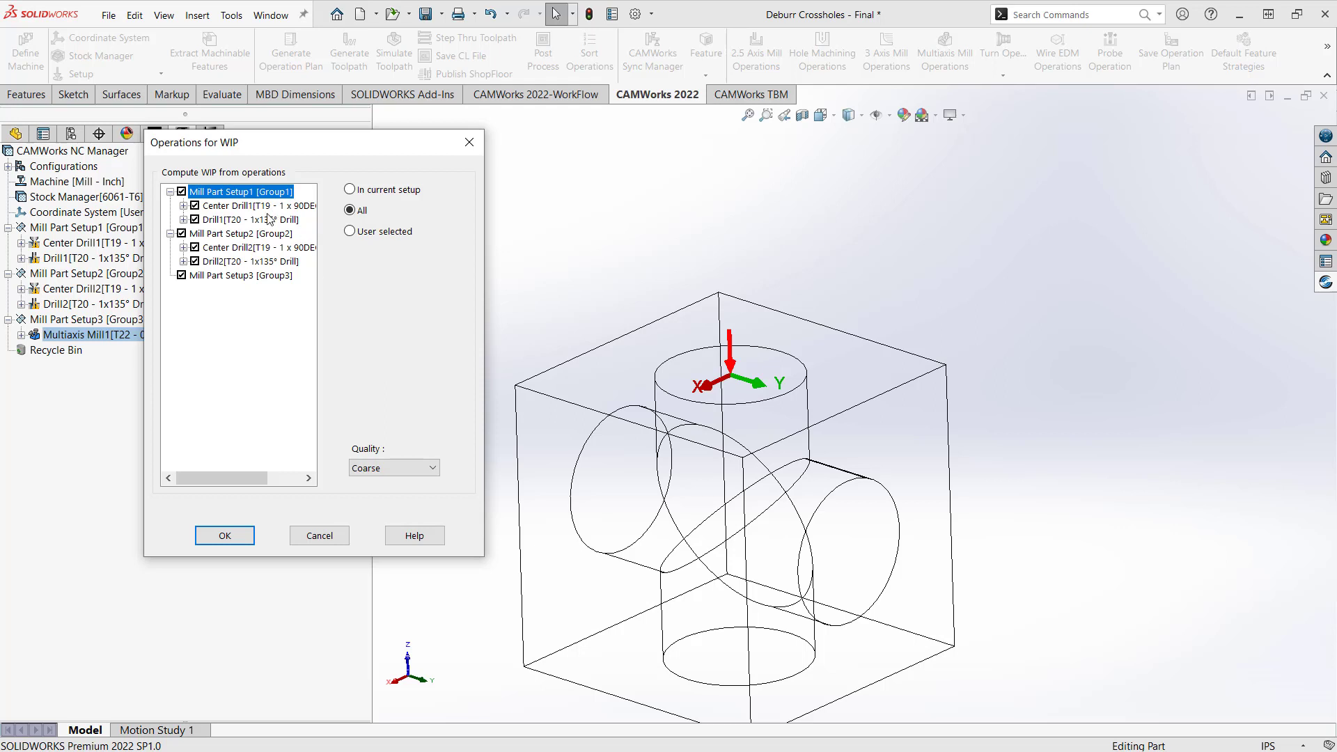
left_click(429, 471)
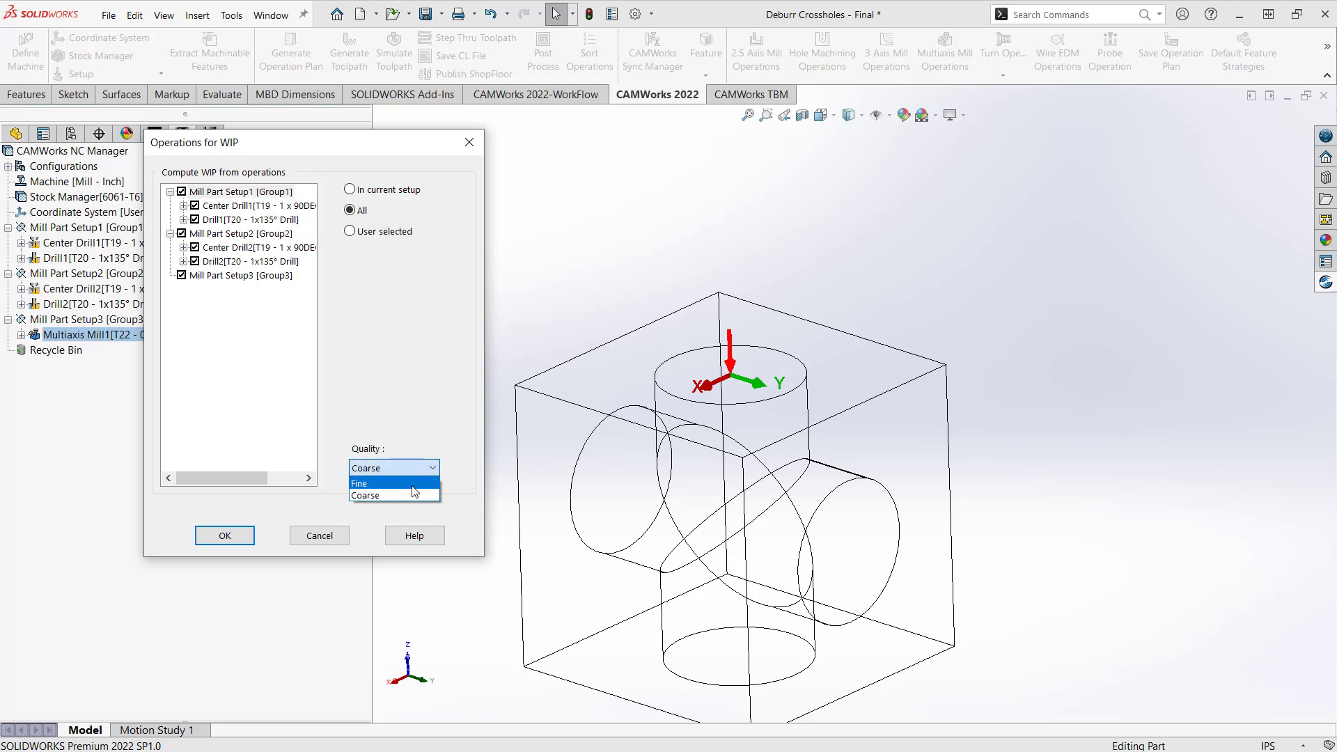
left_click(392, 484)
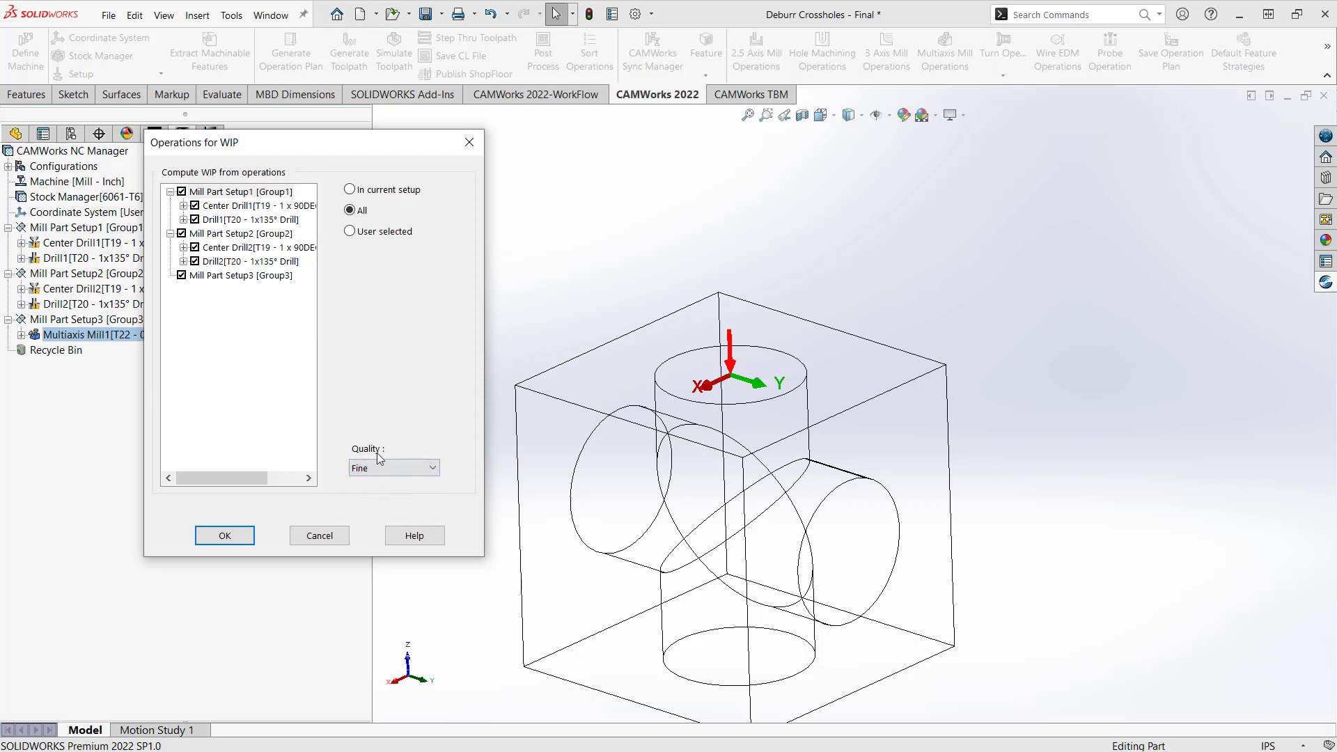
left_click(247, 529)
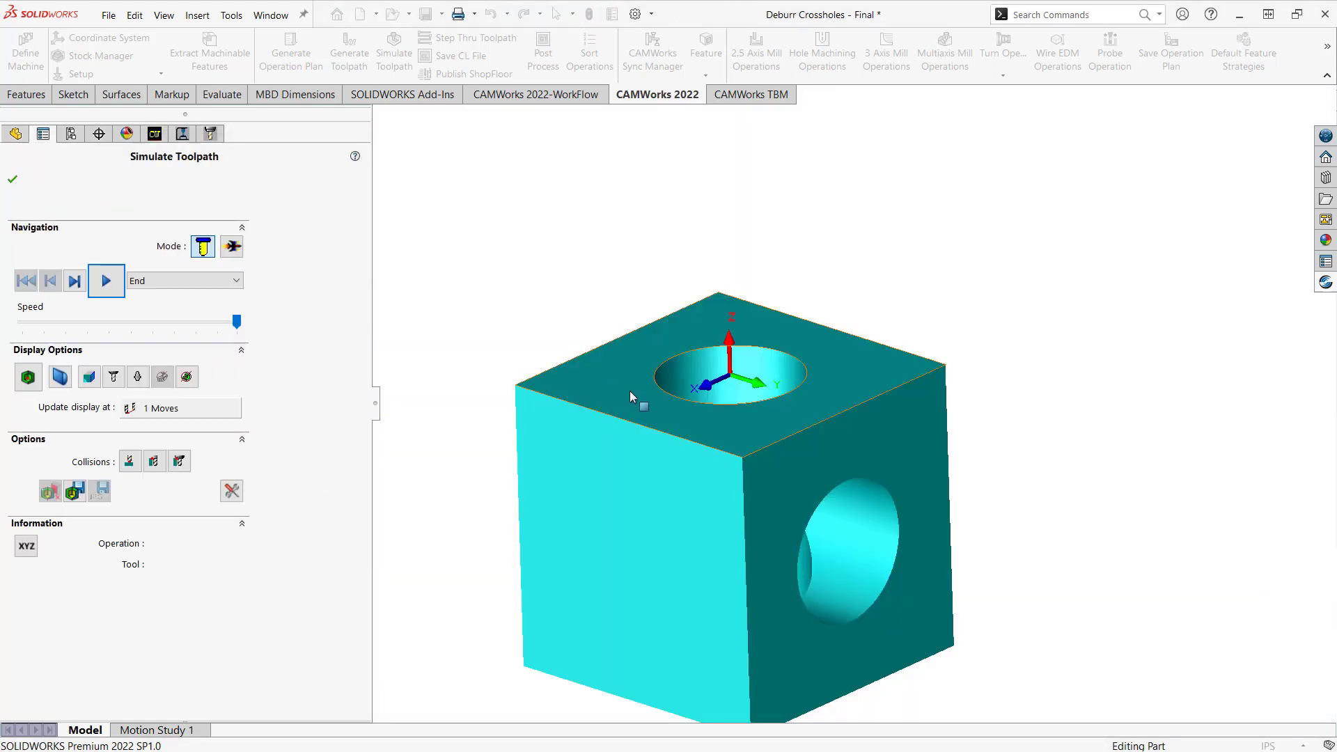
Play the lollipop deburr simulation on the pre-drilled cube and inspect it from above and front
middle_click_drag(630, 397, 588, 344)
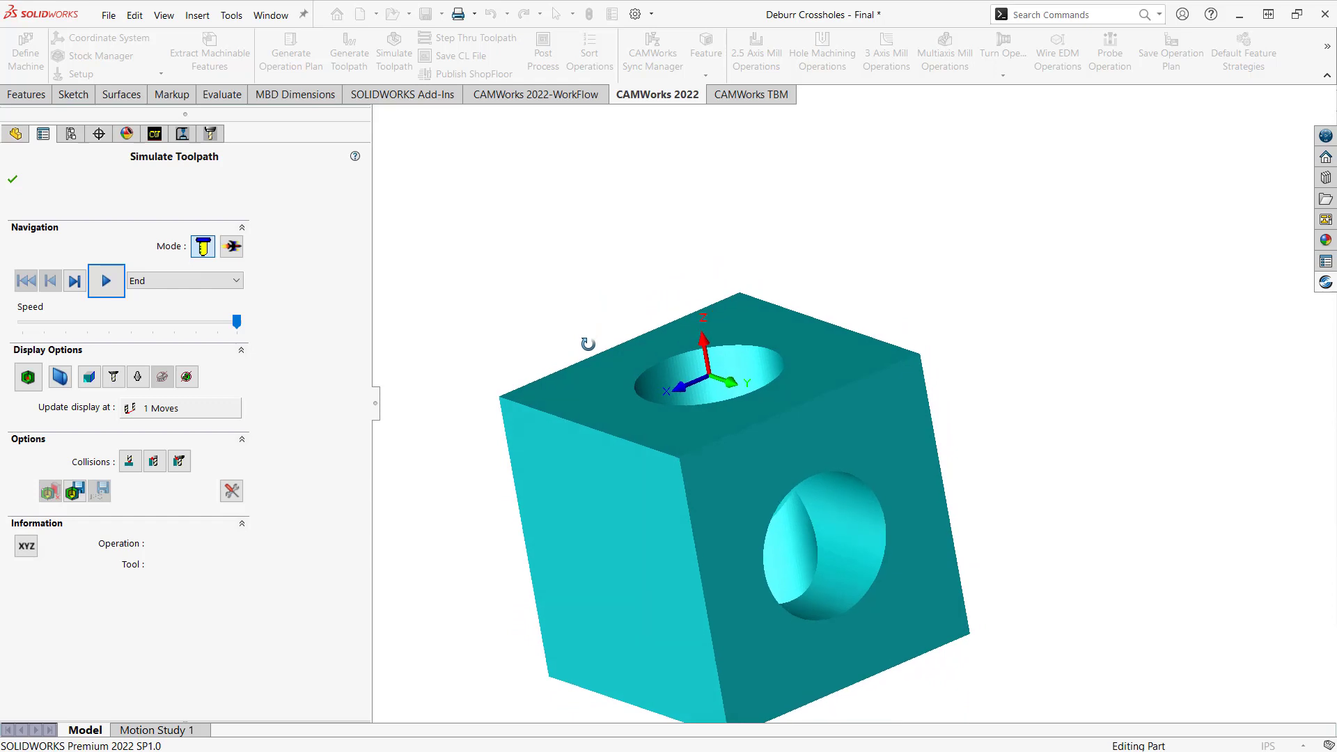
left_click(106, 281)
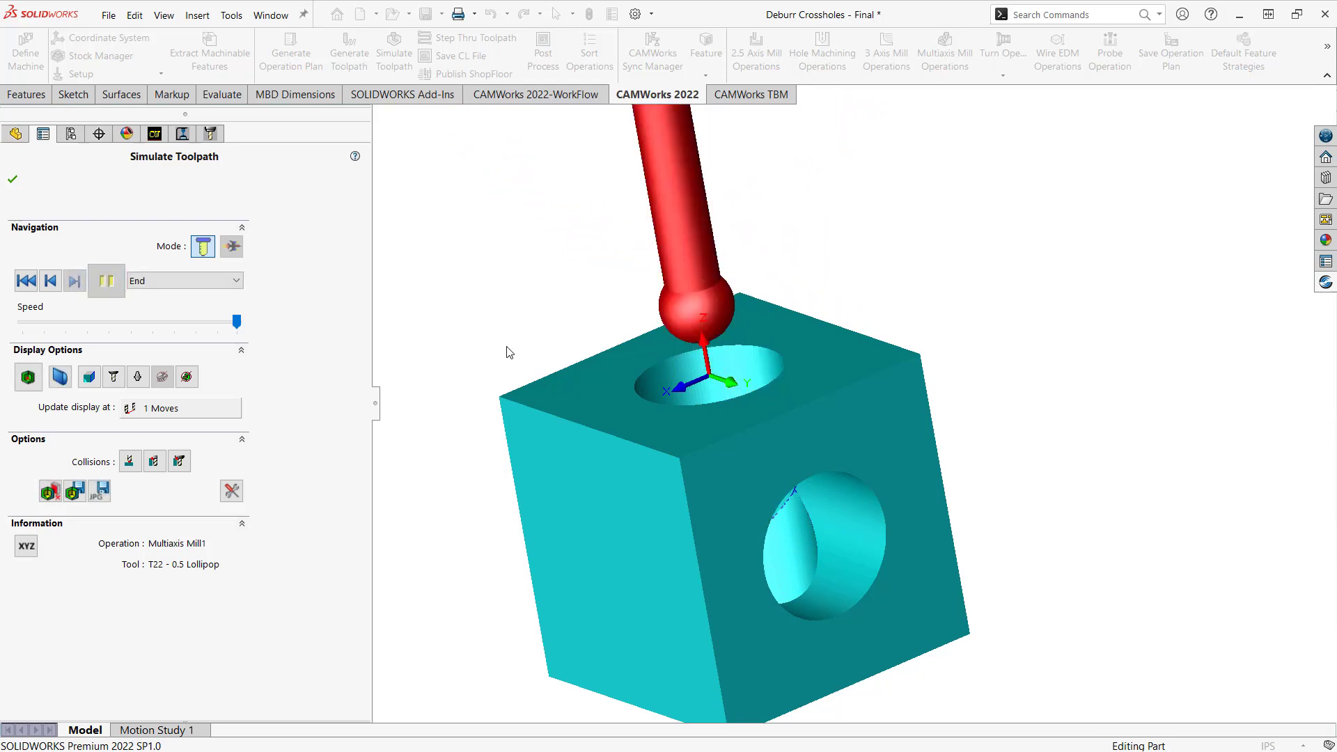
middle_click_drag(500, 353, 414, 223)
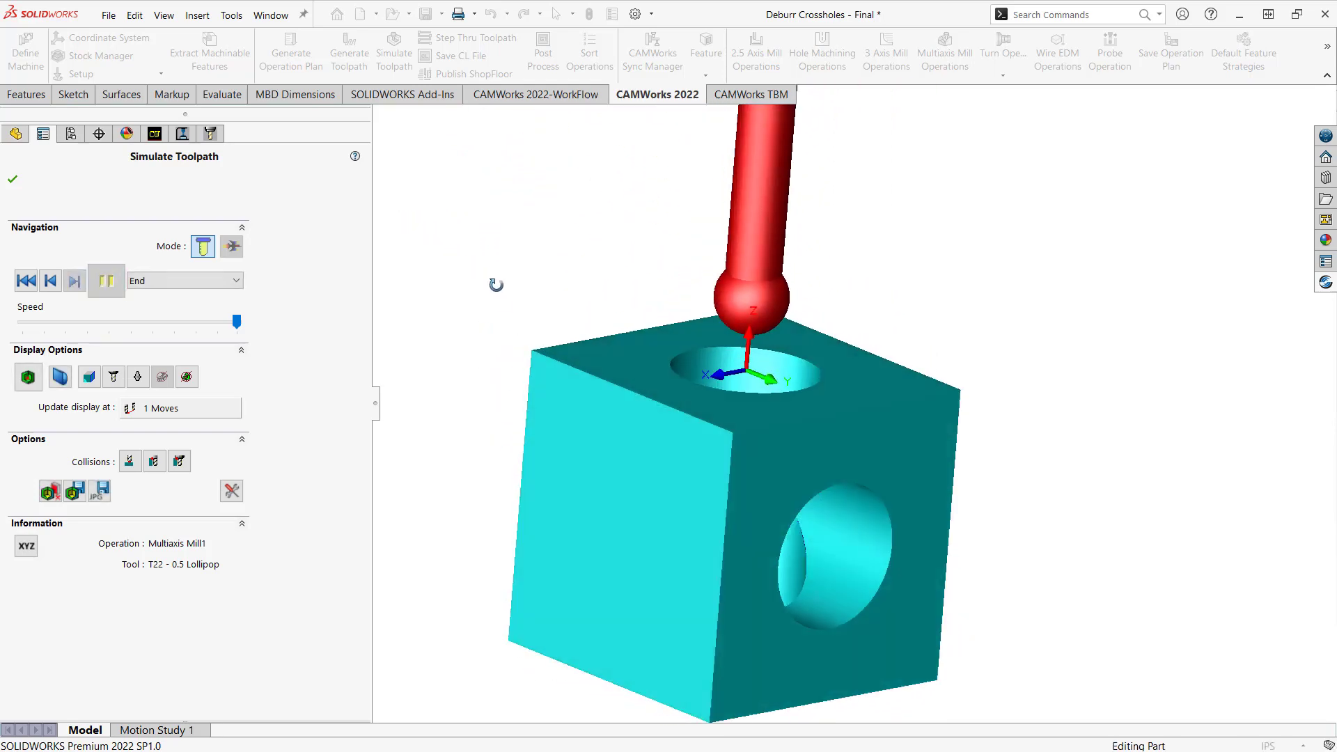
middle_click_drag(498, 291, 474, 322)
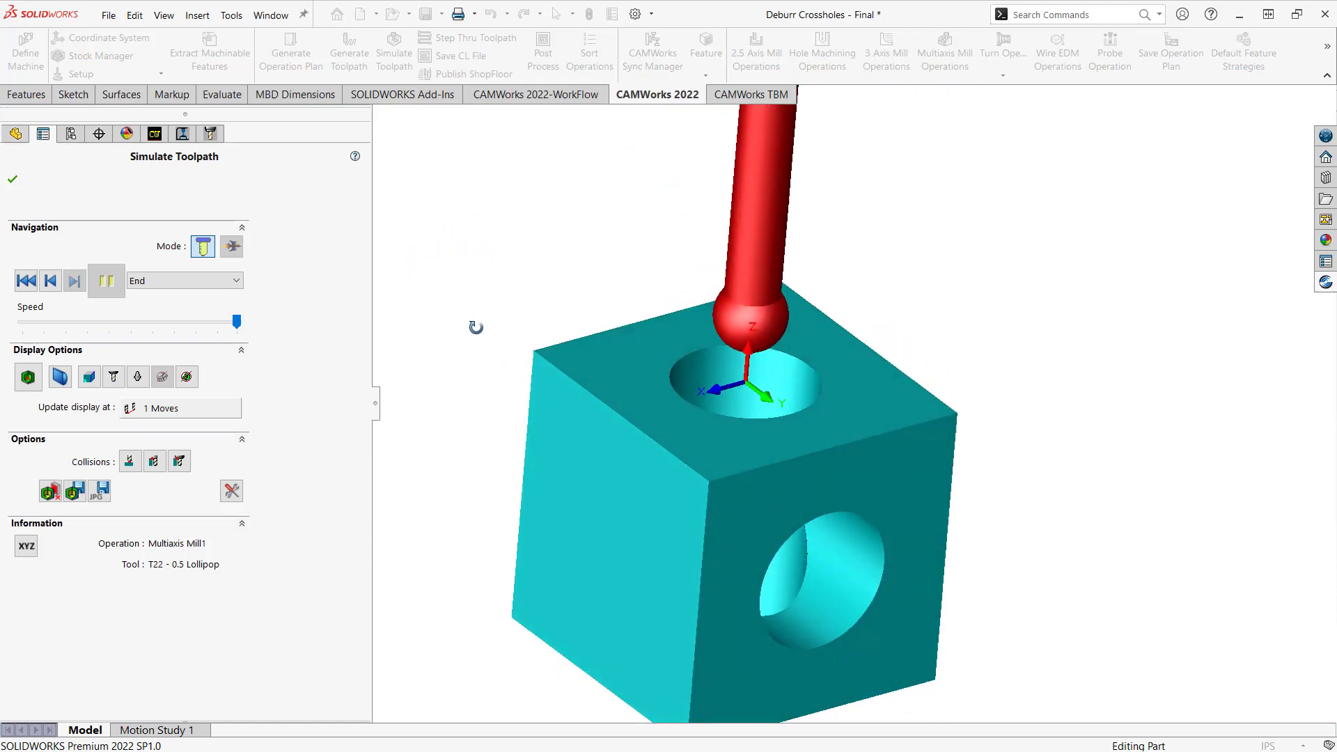
Compare the cut stock with the design part, confirm it is all green, and exit
left_click(37, 385)
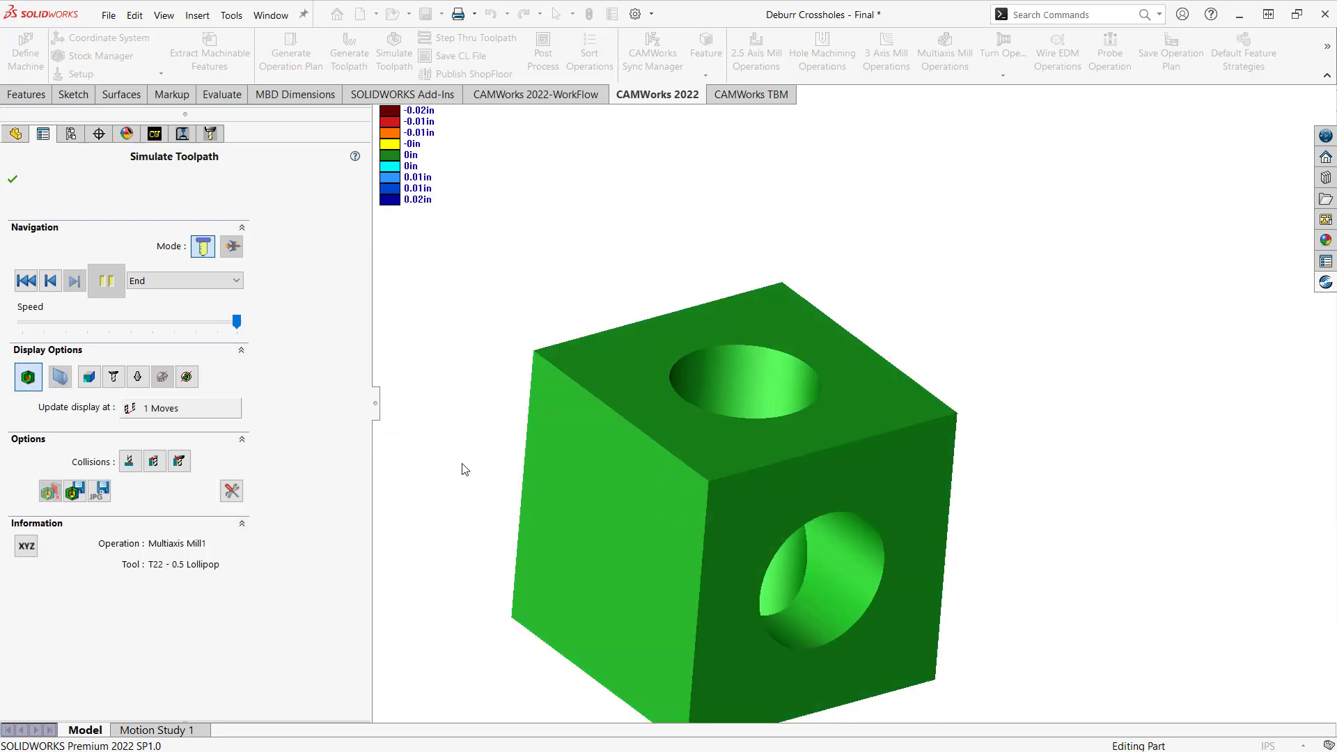
middle_click_drag(448, 477, 418, 409)
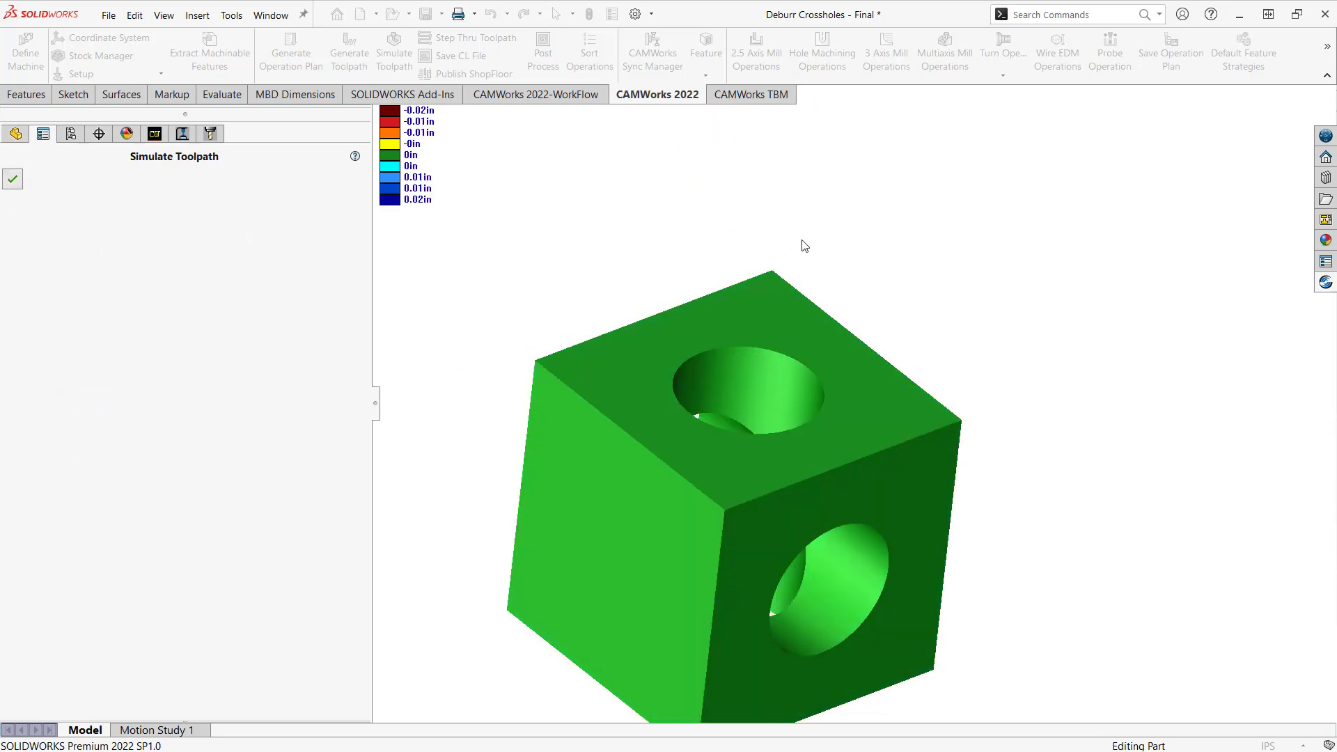
key("Escape")
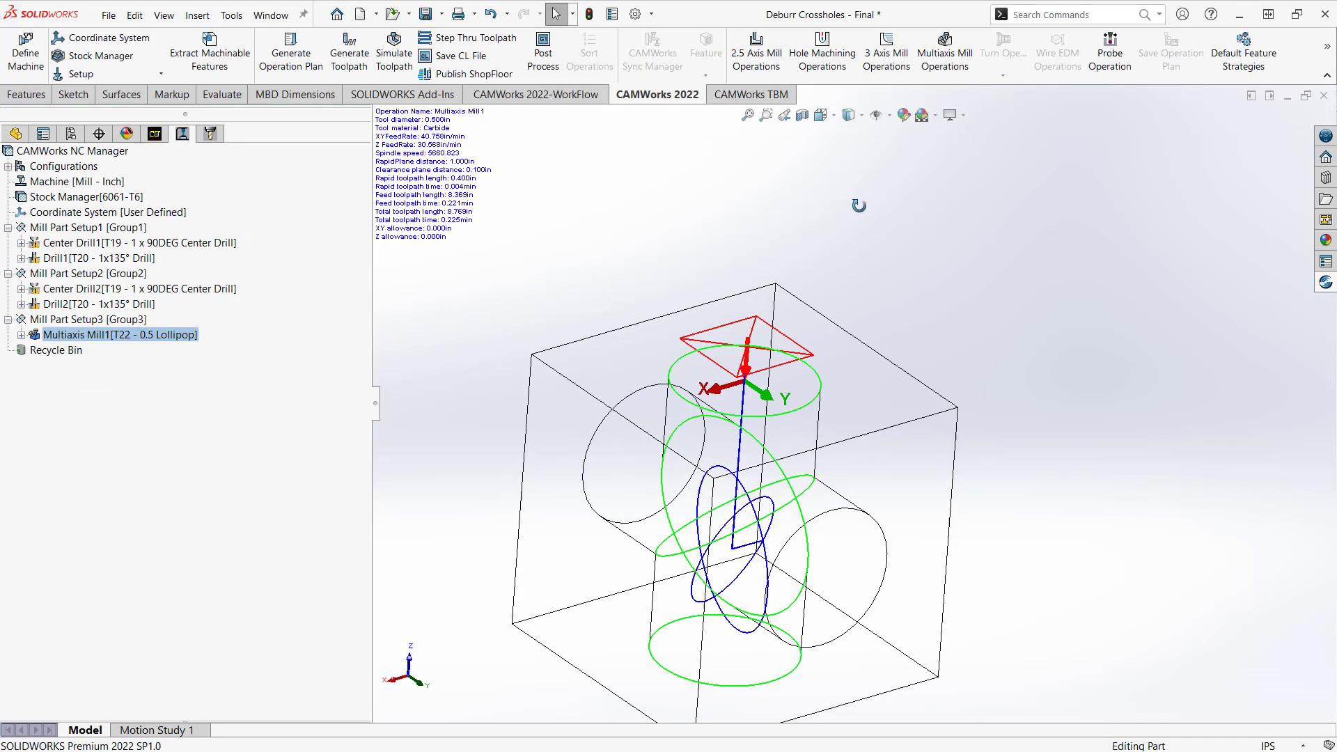